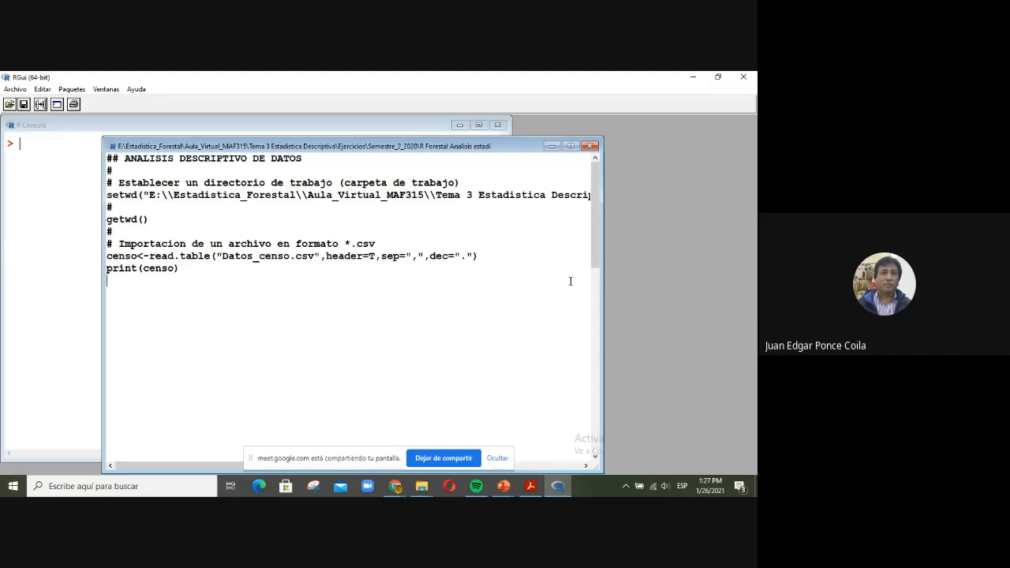
- Add a # separator below print(censo), followed by the comment "# Informacion general del objeto censo"
key(Return)
text(#)
key(Return)
text(# Informacion genera)
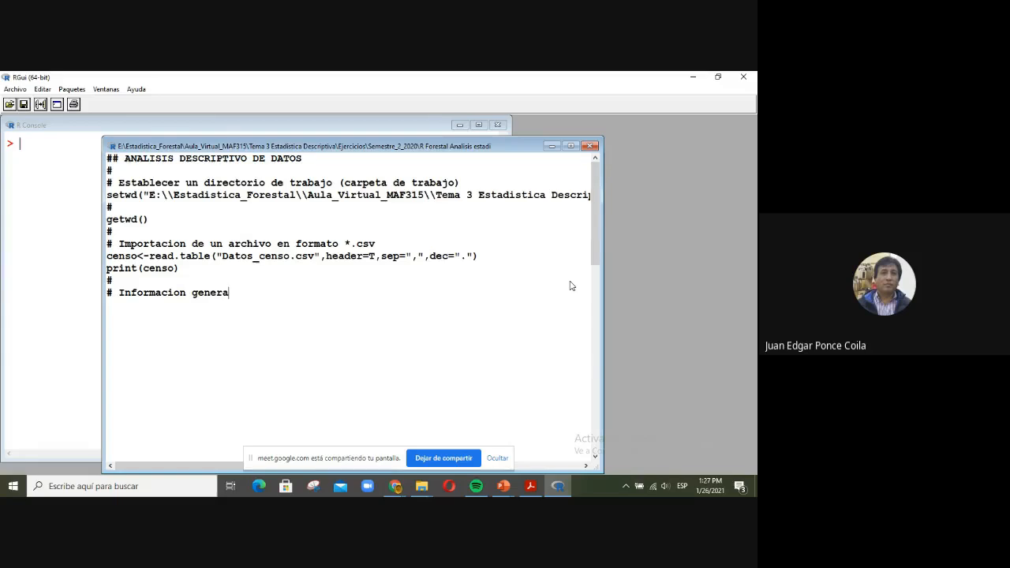
text(l del objeto censo )
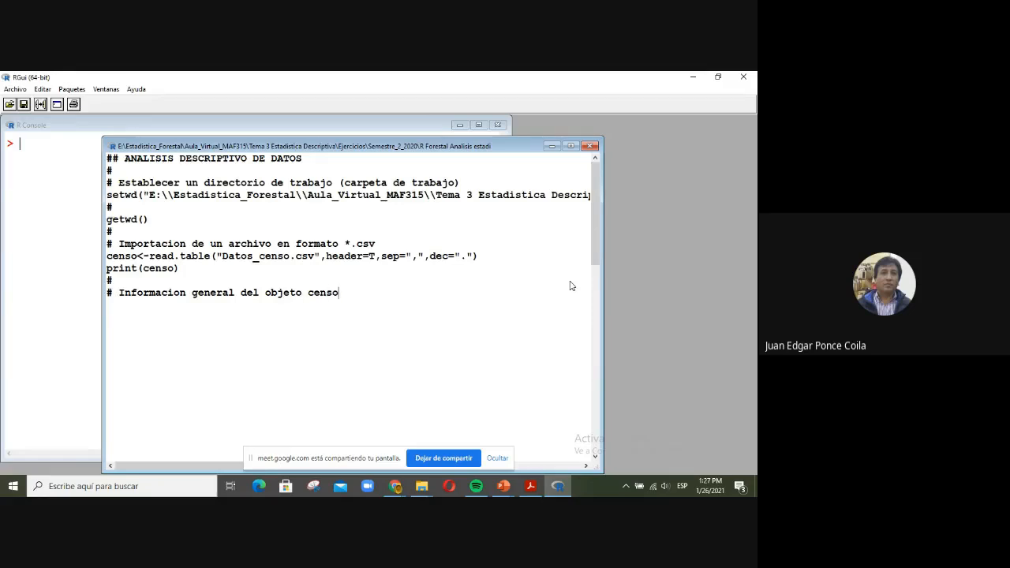
- Add class(censo) below the comment and run the whole script
text(class(censo))
key(ctrl+a)
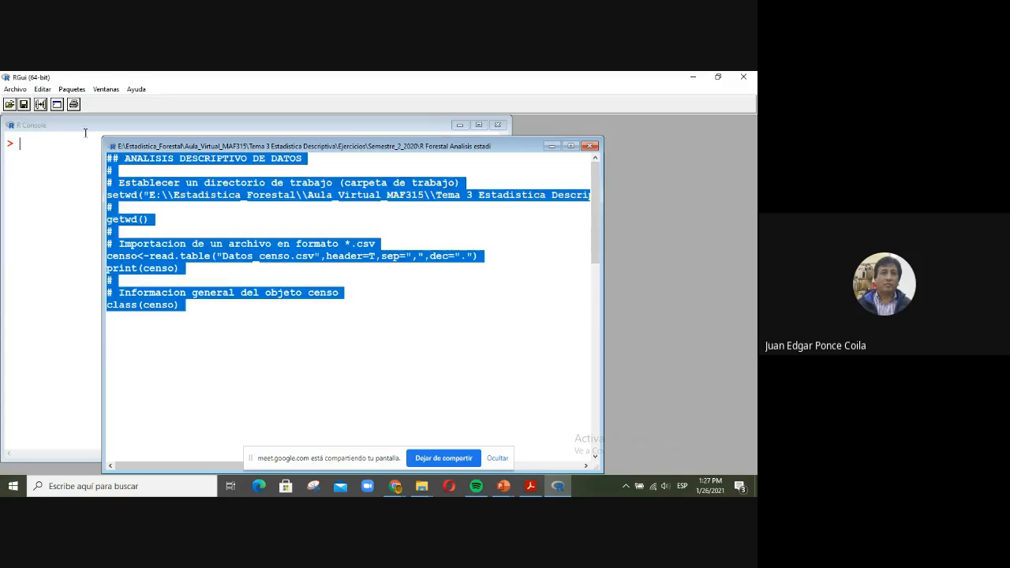
click(41, 104)
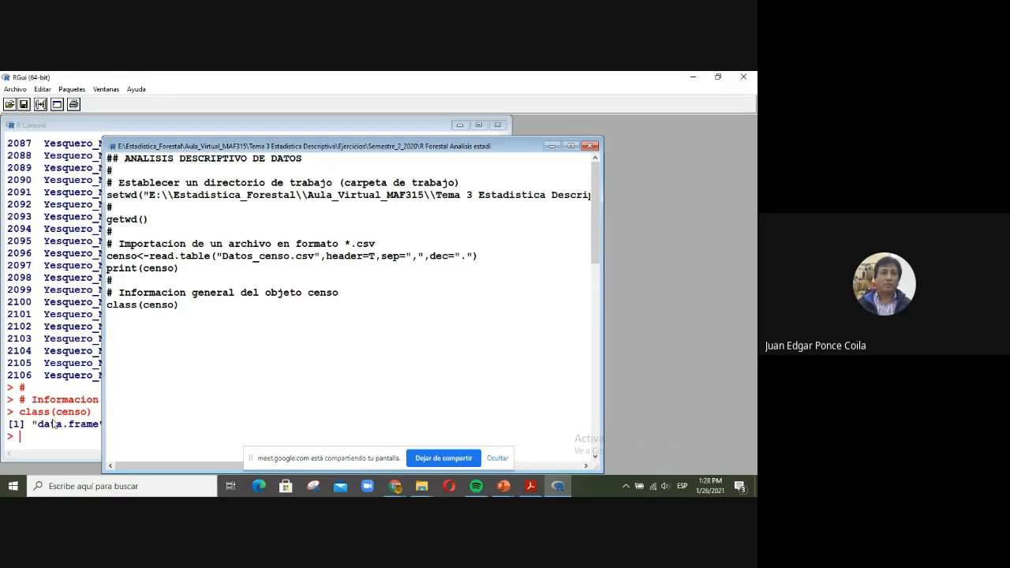
- Copy the class output from the console and add it as the comment #[1] "data.frame" after class(censo)
click(75, 438)
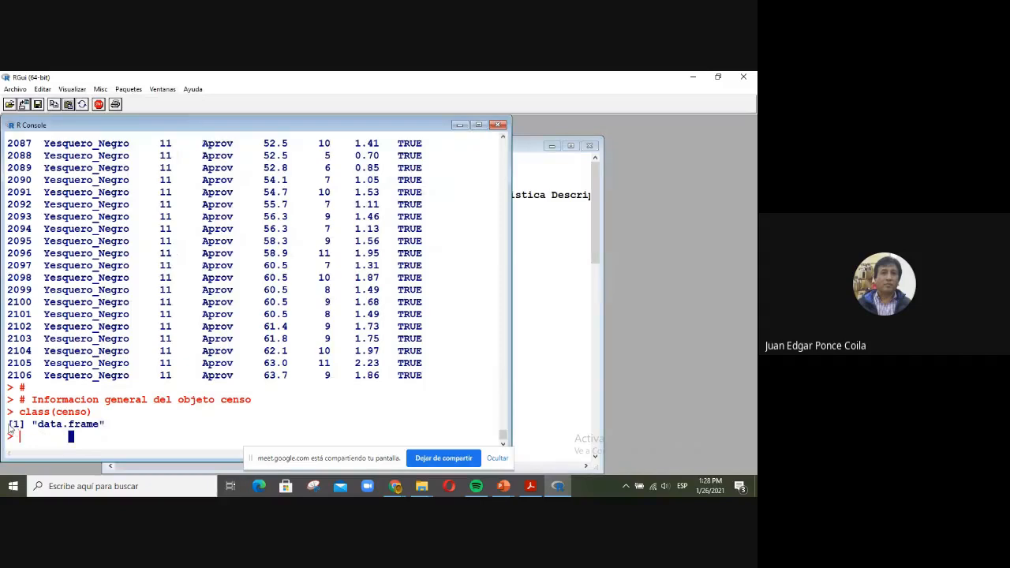
drag(10, 423, 110, 427)
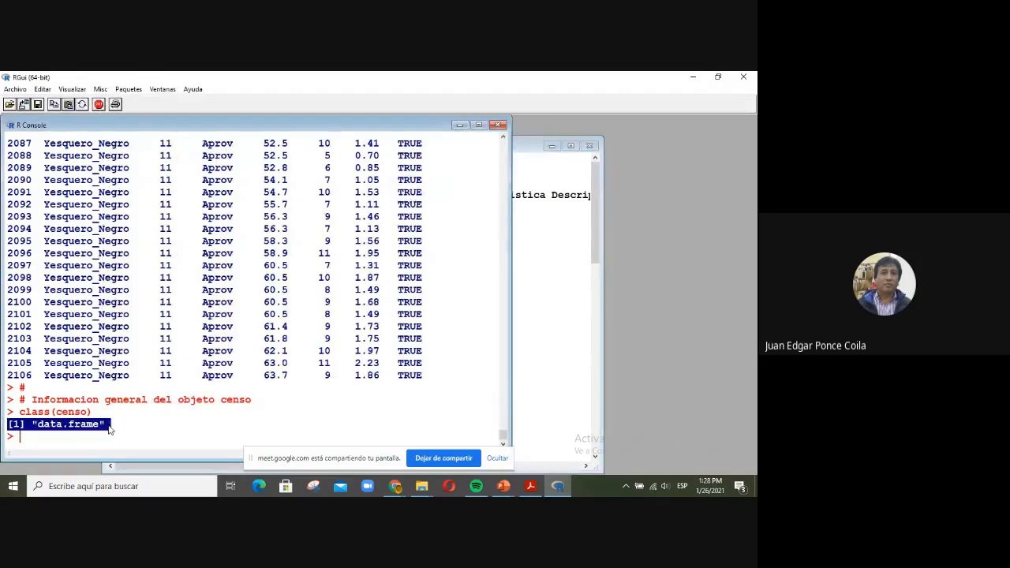
click(570, 390)
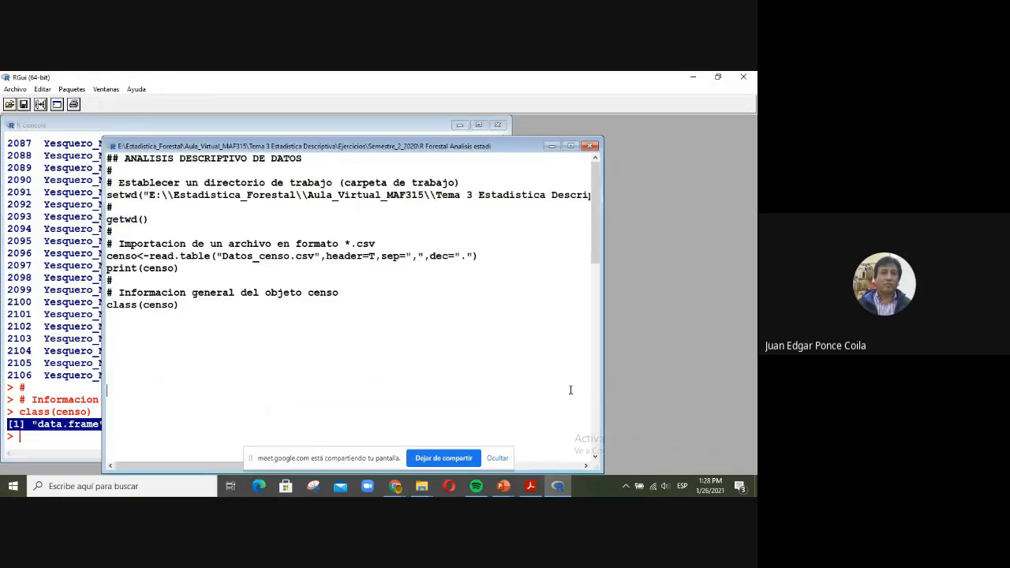
click(228, 309)
text(#)
text([1] "data.frame")
- Add names(censo) on the line below class(censo) and run the whole script
key(Return)
text(names(censo))
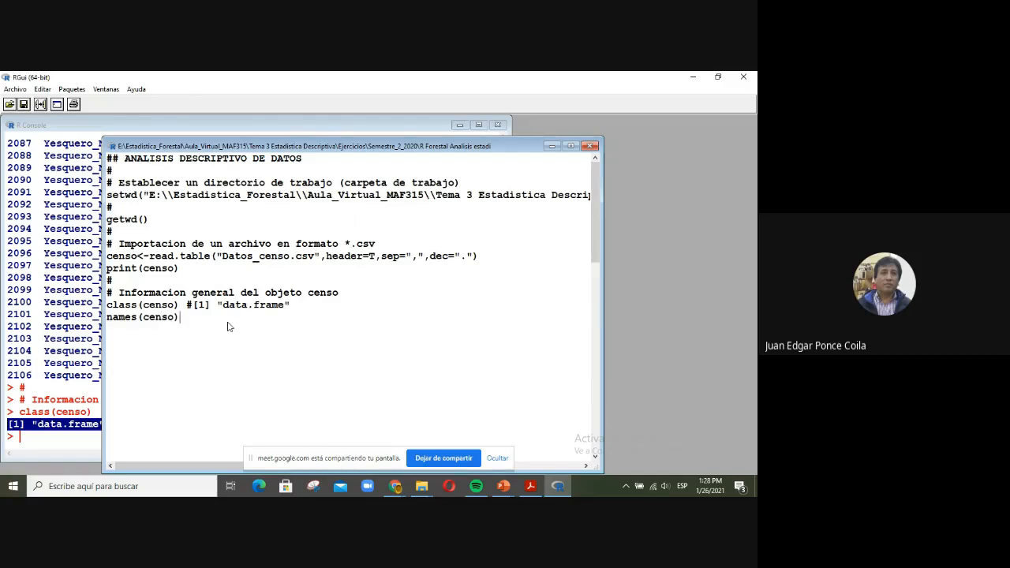
key(ctrl+a)
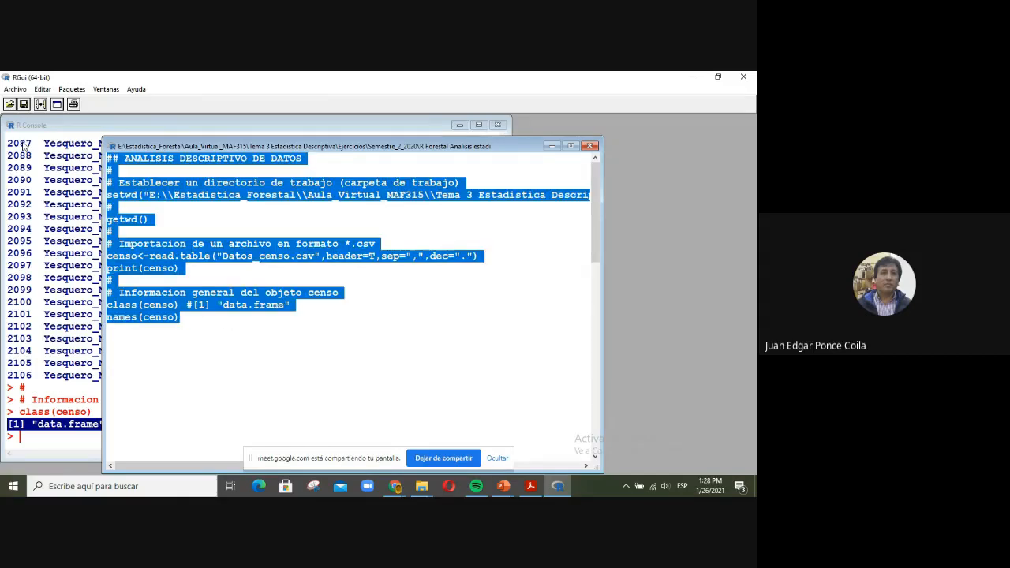
click(39, 104)
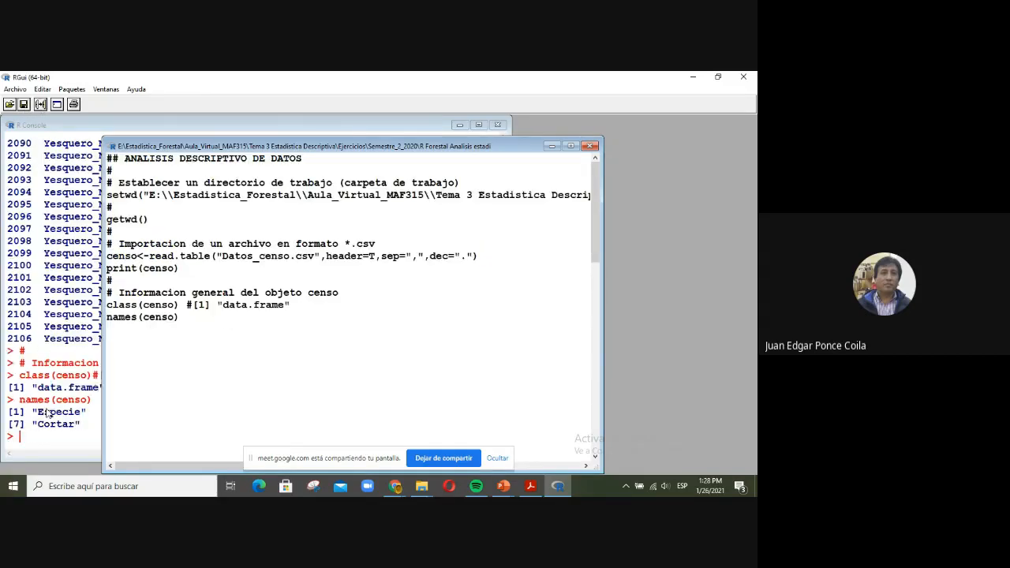
- Copy the variable names output from the console below names(censo) and comment out both lines with #
click(48, 412)
drag(10, 412, 80, 426)
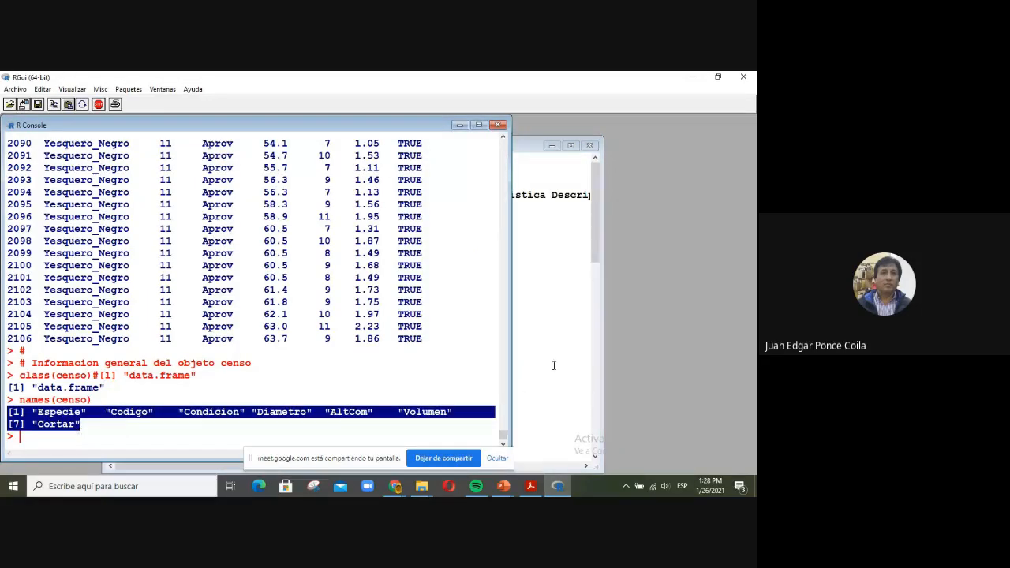
click(549, 349)
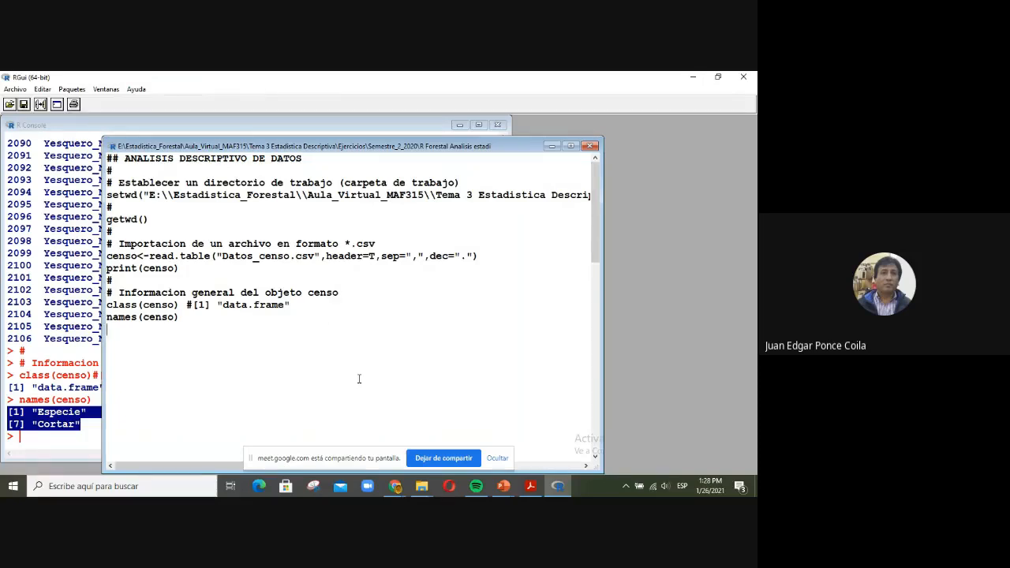
text([1] "Especie"   "Codigo"    "Condicion" "Diametro"  "AltCom"    "Volumen" [7] "Cortar")
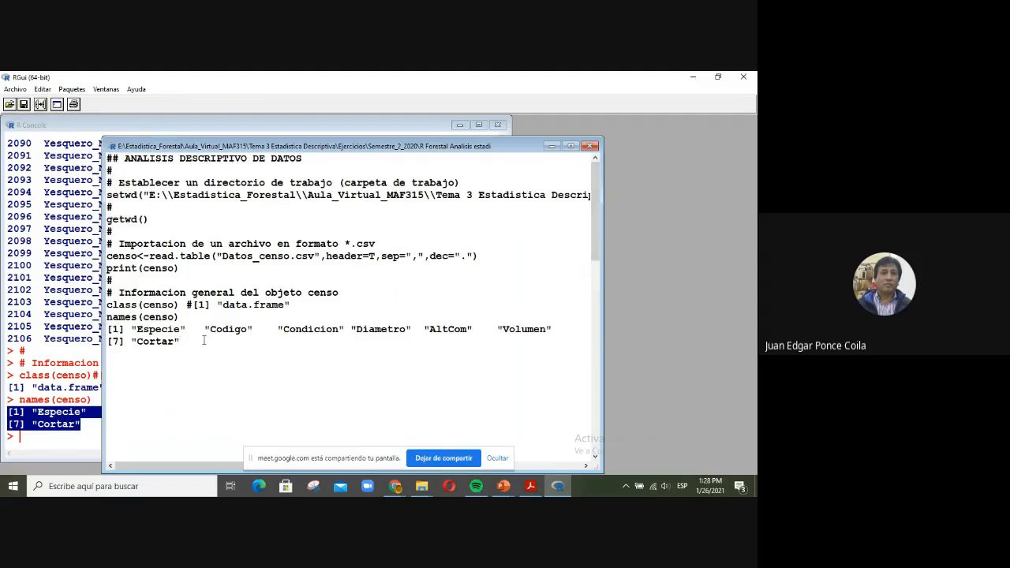
text(#)
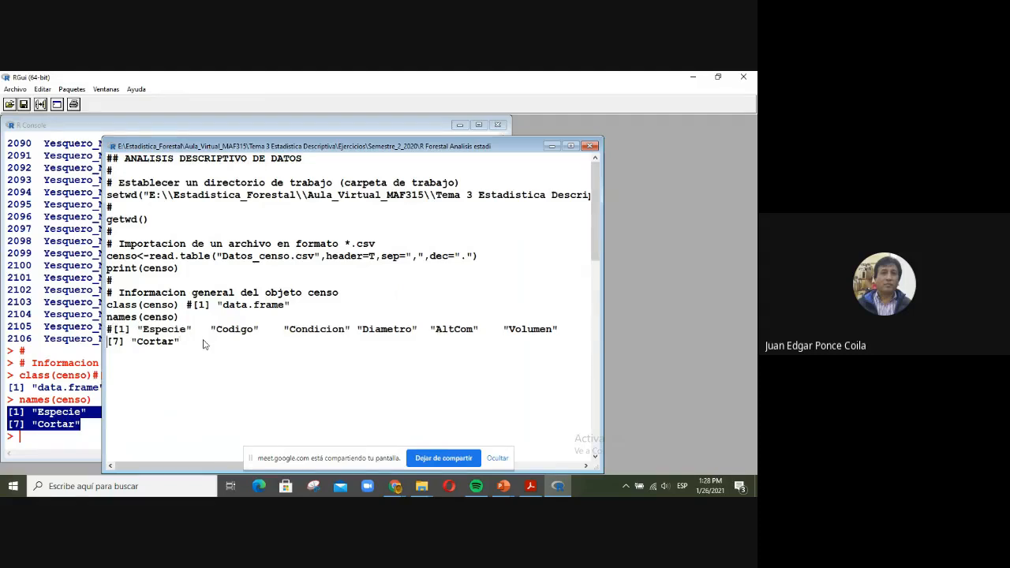
text(#)
- Add str(censo) below the commented variable names and run the last two lines of the script
click(307, 381)
text(str(censo)
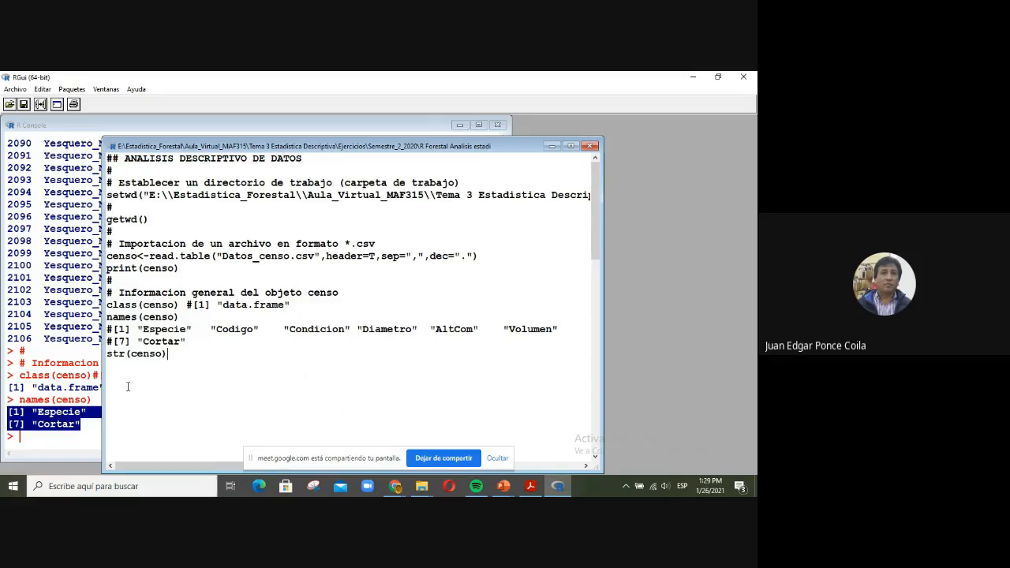
drag(168, 354, 101, 341)
click(39, 105)
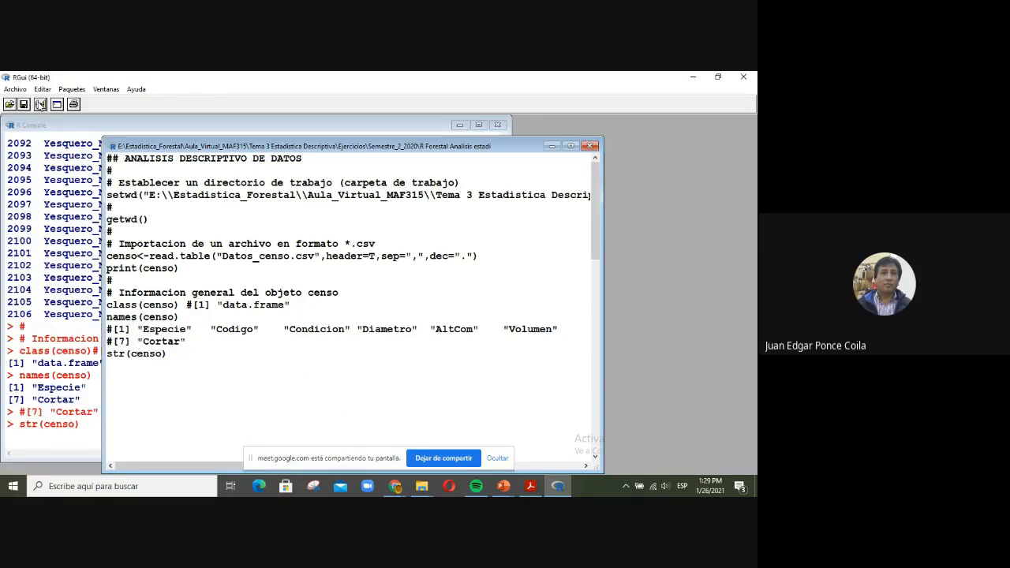
- Copy the complete str(censo) output from the console and paste it below str(censo) in the script
click(38, 422)
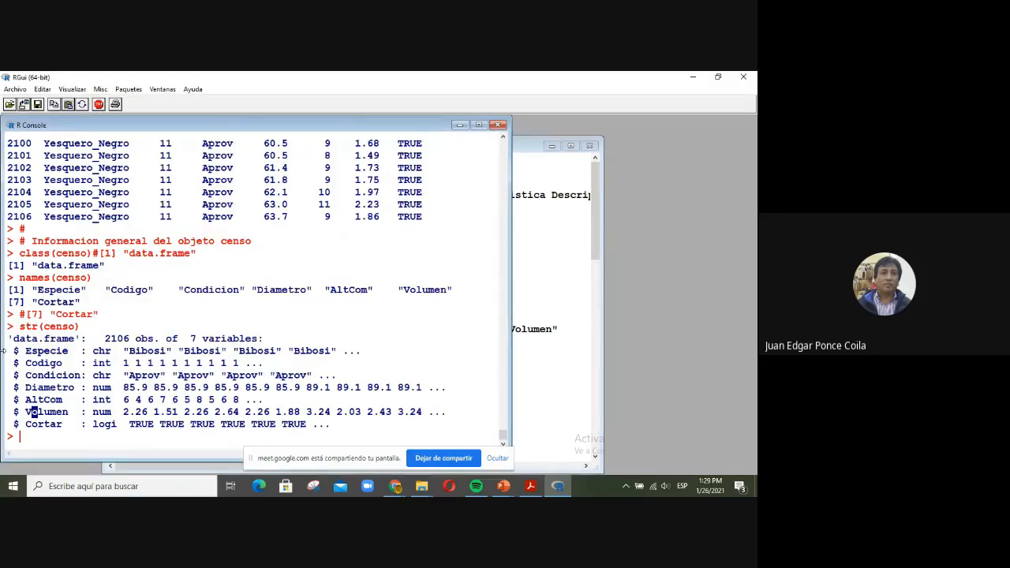
drag(8, 340, 366, 433)
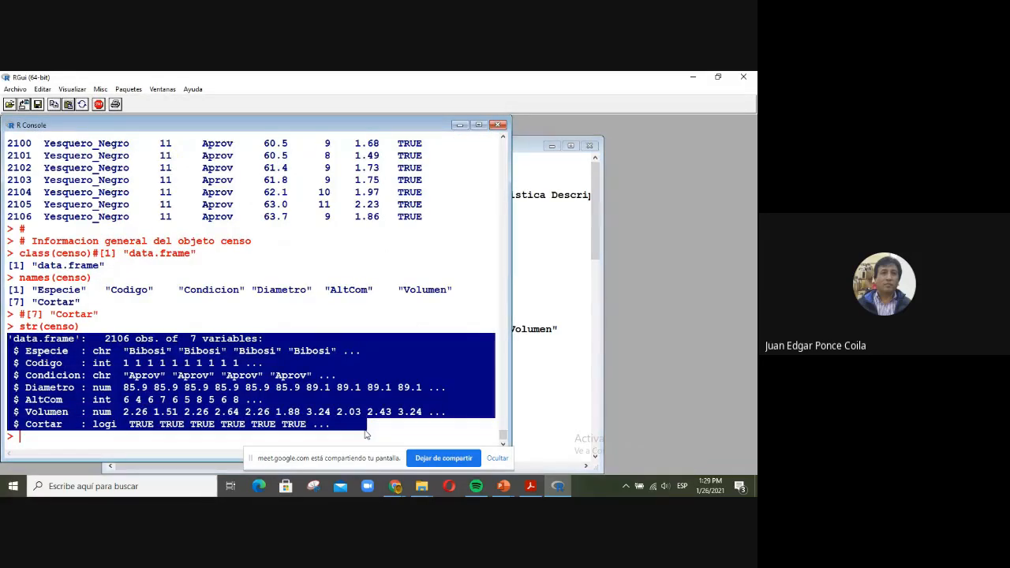
click(568, 413)
click(148, 374)
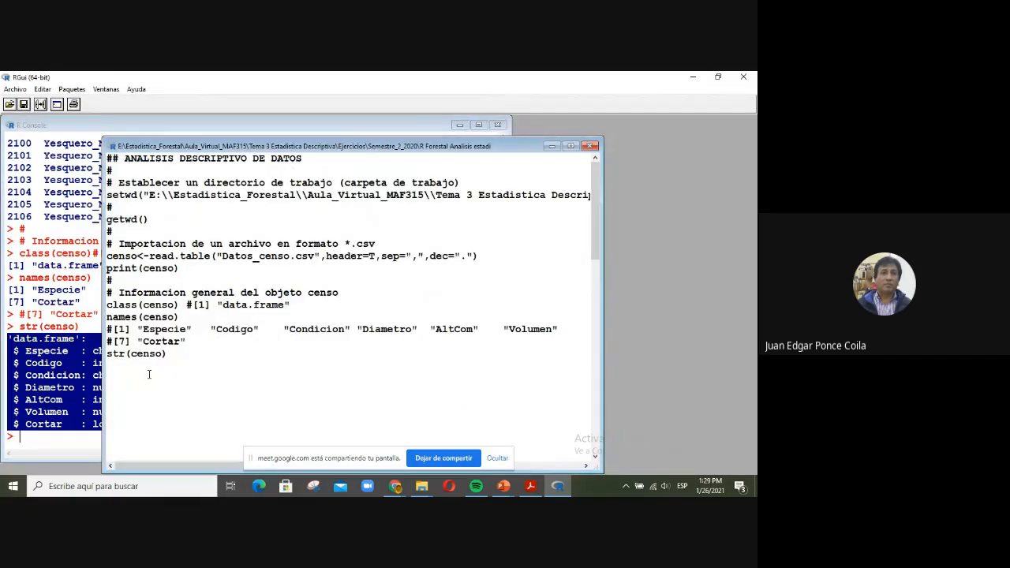
key(ctrl+v)
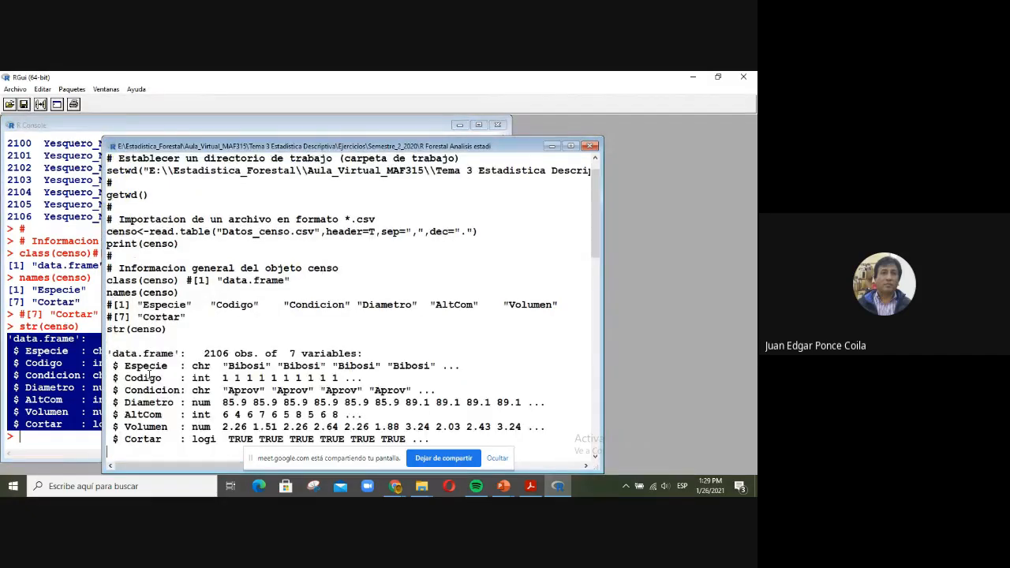
- Put # on the blank line below str(censo) and comment out every pasted structure line, from 'data.frame' down to Cortar
click(113, 341)
text(#)
text(#)
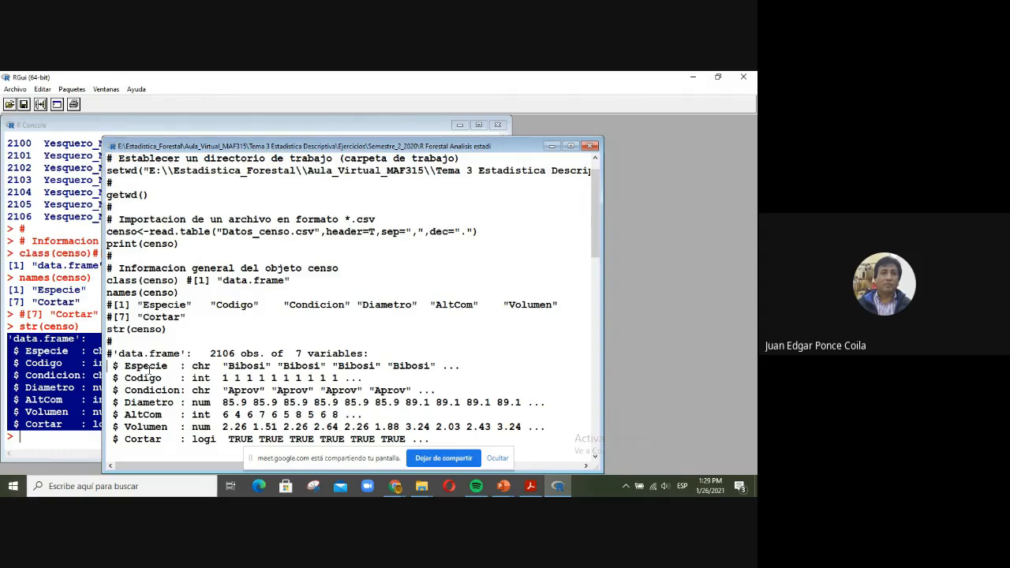
text(#)
key(Down)
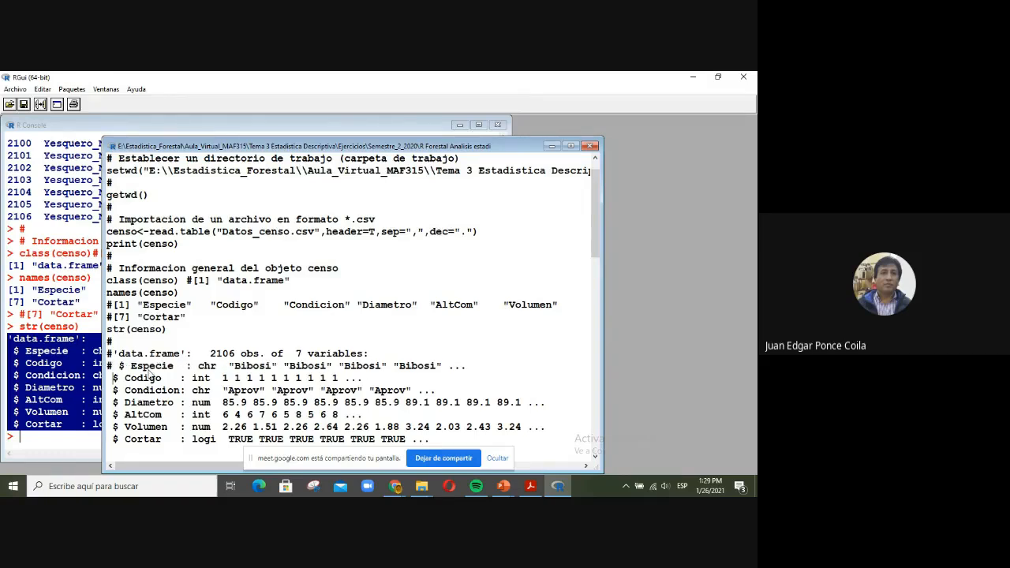
text(#)
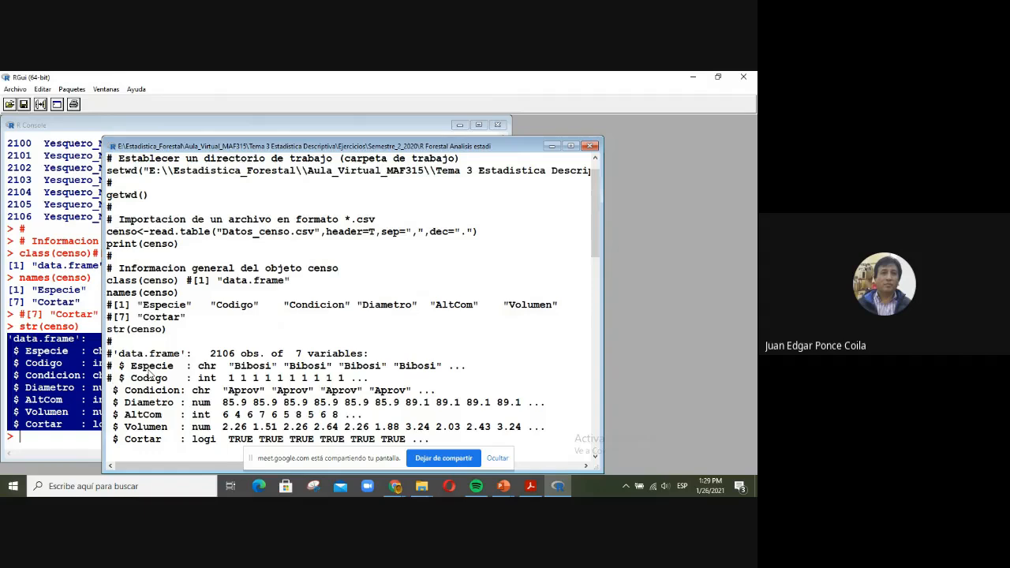
key(Down)
text(#)
key(Down)
text(#)
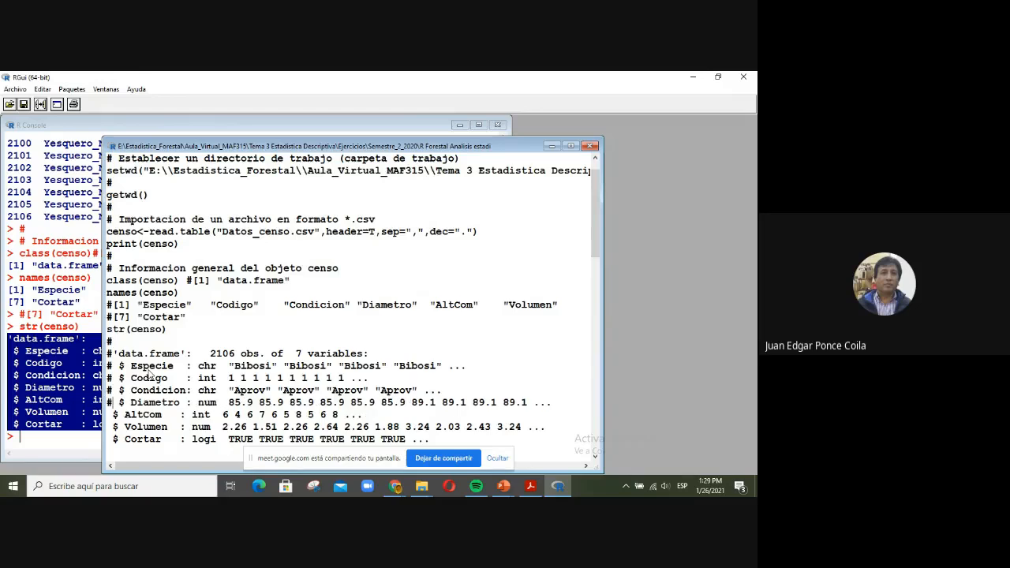
key(Down)
text(#)
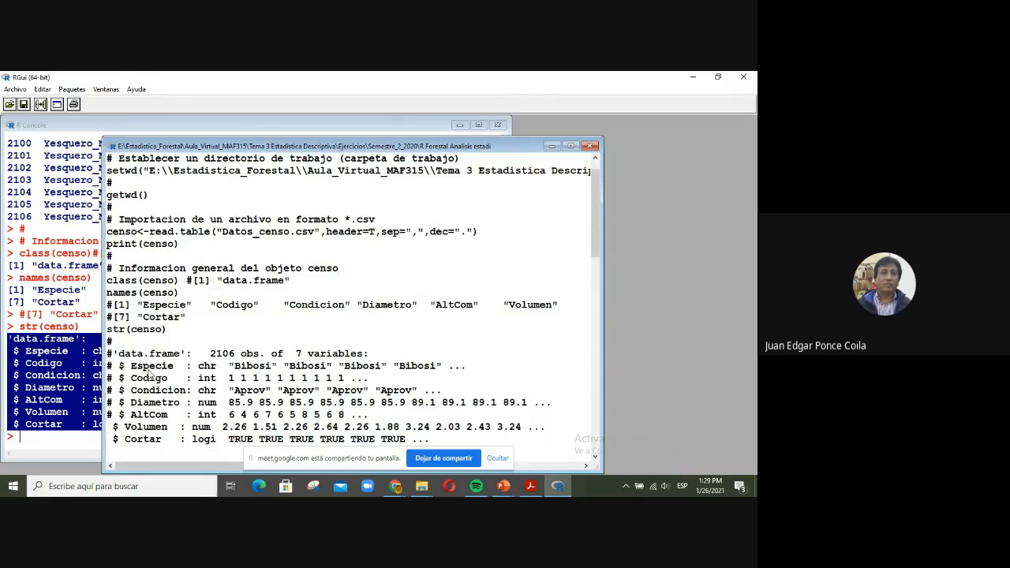
text(#)
key(Down)
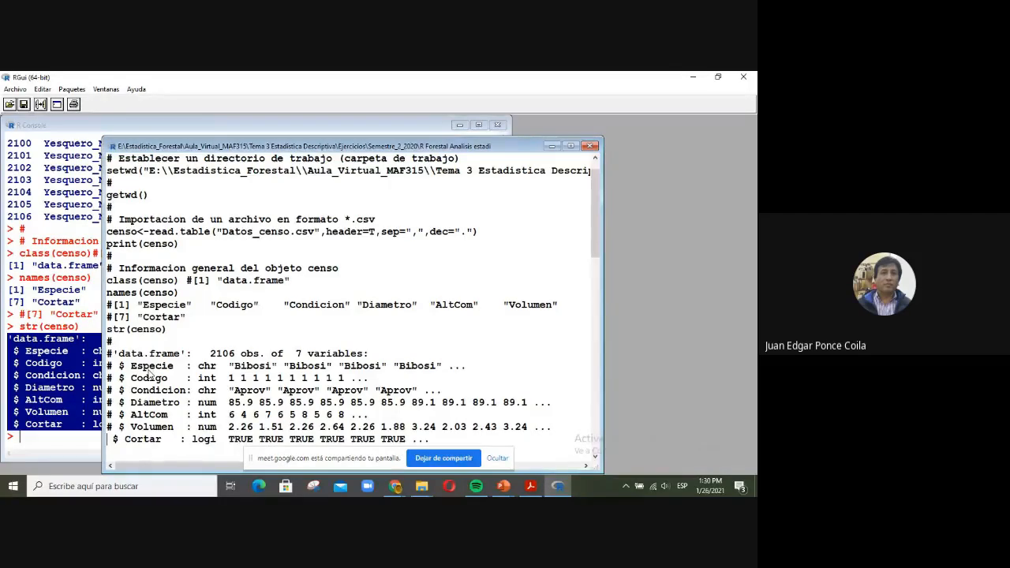
text(# )
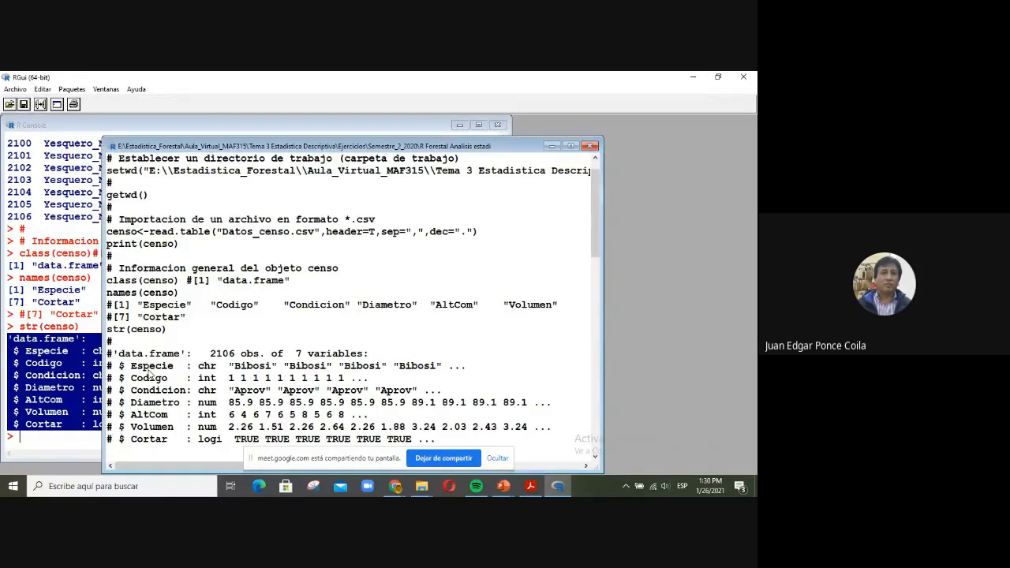
- Add a # separator and start a comment on calculating the frequencies, with several blank lines beneath it
text(#)
key(Return)
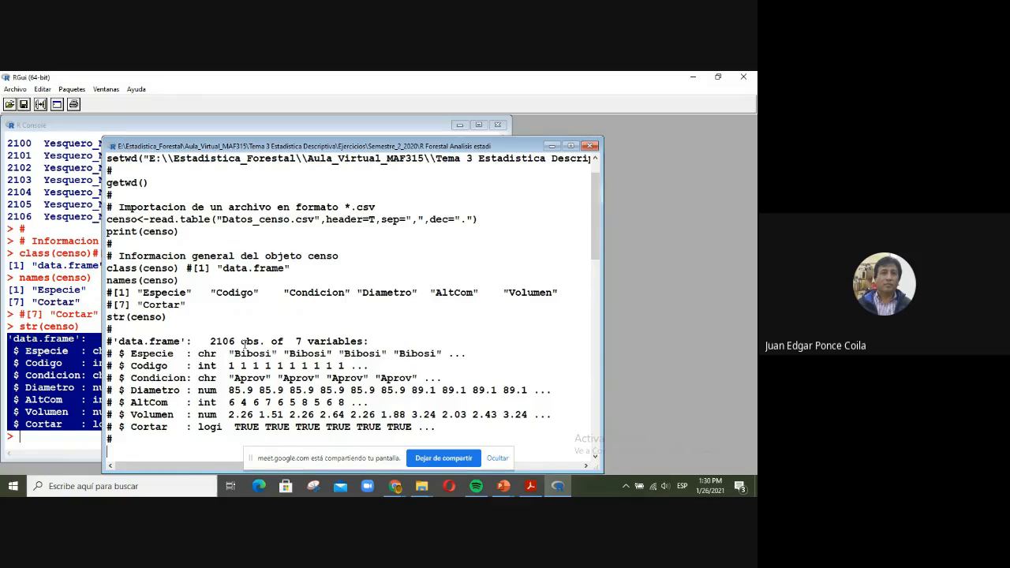
text(# Calcular las frdcuenc)
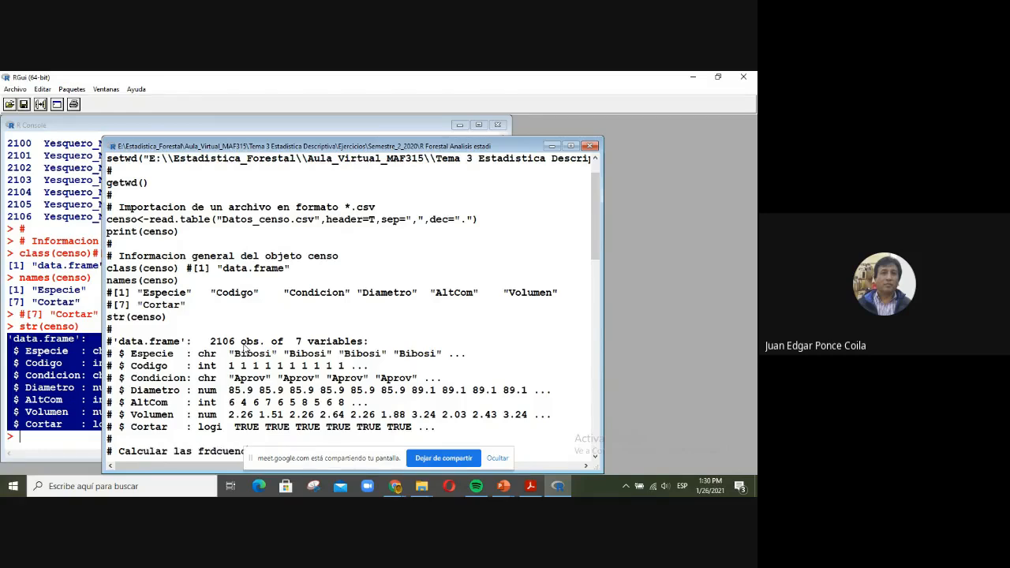
text(ias)
key(Return)
key(Return)
key(Return)
key(Return)
key(Return)
key(Return)
key(Return)
key(Return)
key(Return)
- Correct the misspelled word in the new comment to "frecuencias" and complete it with "absolutas y relativas"
click(215, 341)
key(BackSpace)
text(e)
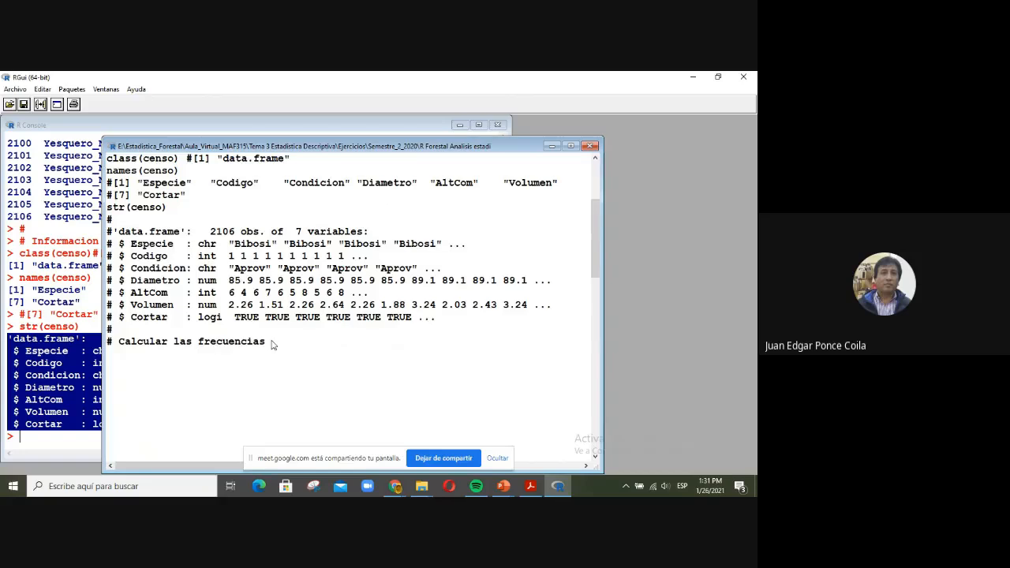
key(Right)
key(Right)
key(Right)
text(absolutas y relativas)
- Write tabla_especie<-table(censo$Especie) below the comment, with tabla_especie on the following line to display the table
key(Return)
text(tab)
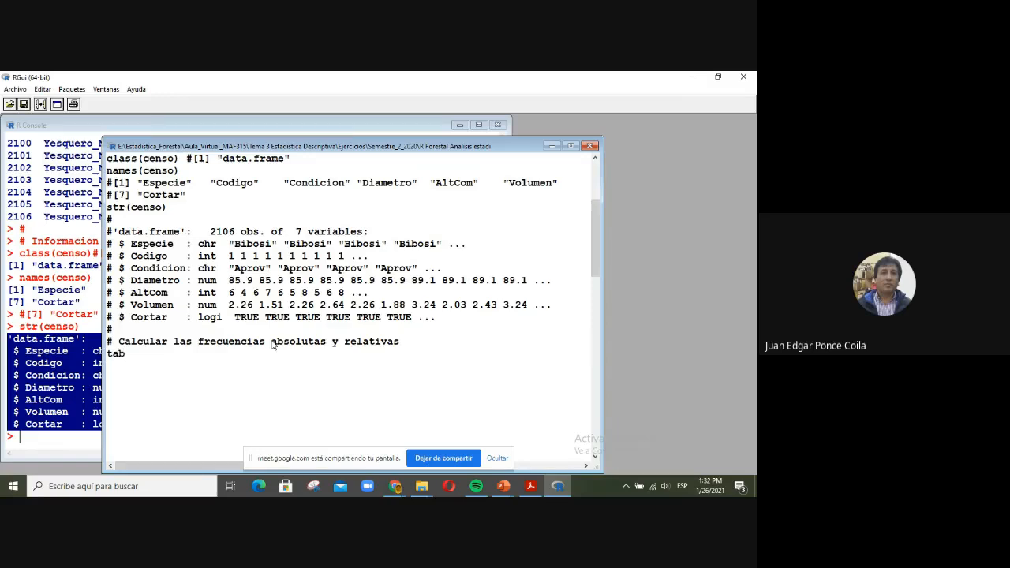
text(la_especie)
text(<-table()
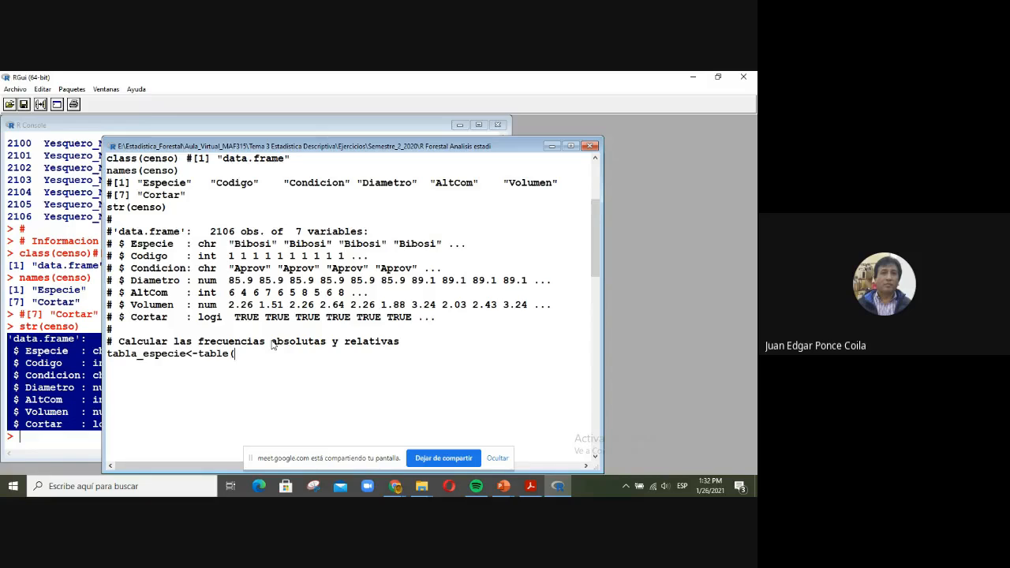
text(censo$Especie))
key(Return)
text(tabla)
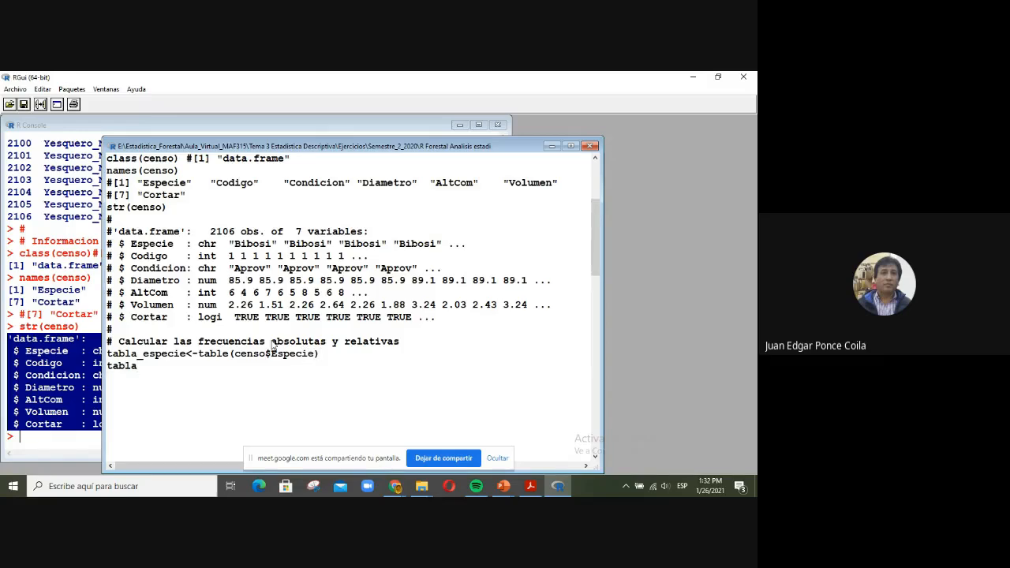
text(_especie)
- Clear the console, run the script block from the # separator through tabla_especie, and bring the console forward to read the species frequencies
click(52, 217)
key(ctrl+l)
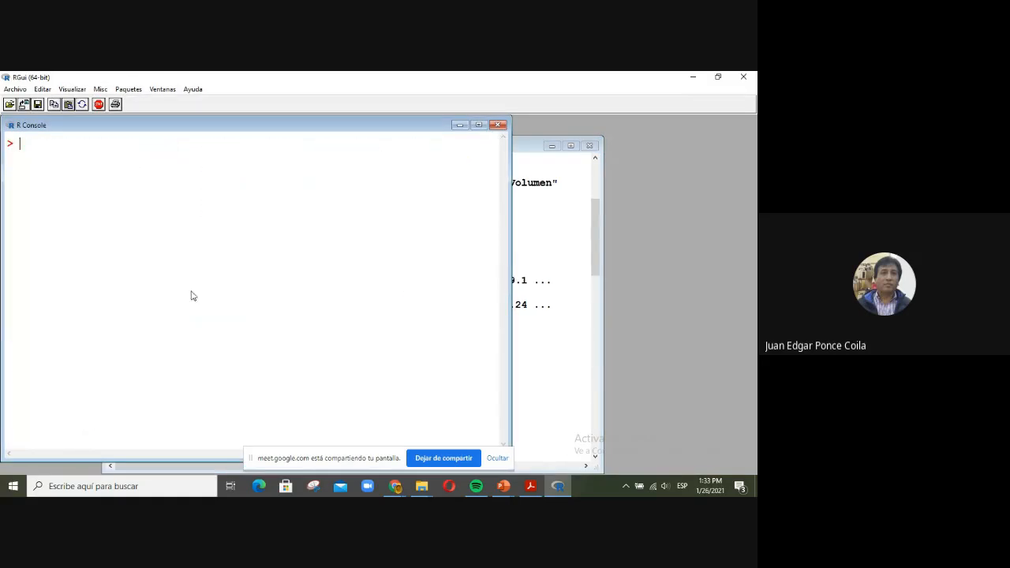
click(536, 359)
drag(198, 371, 90, 325)
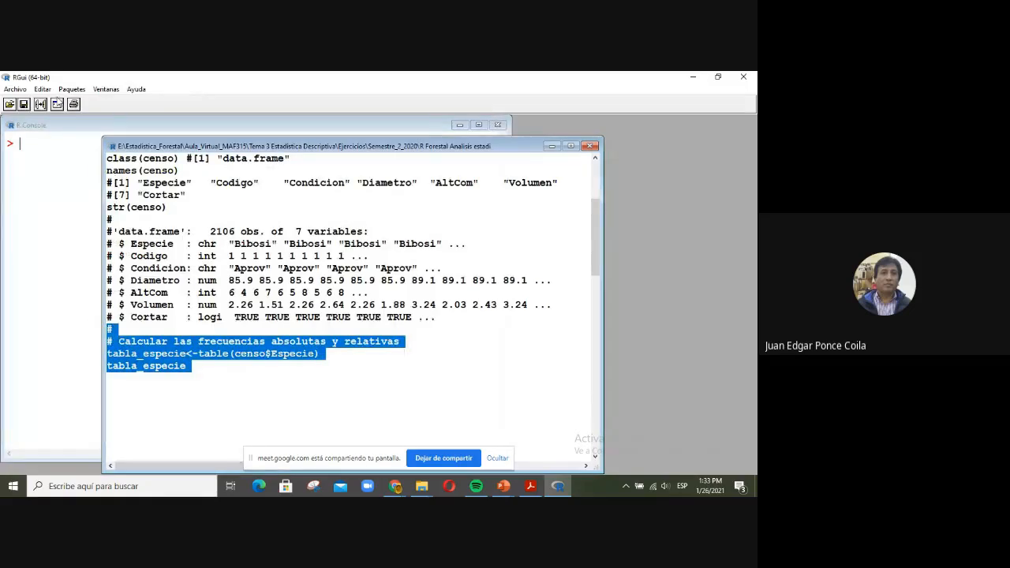
click(40, 104)
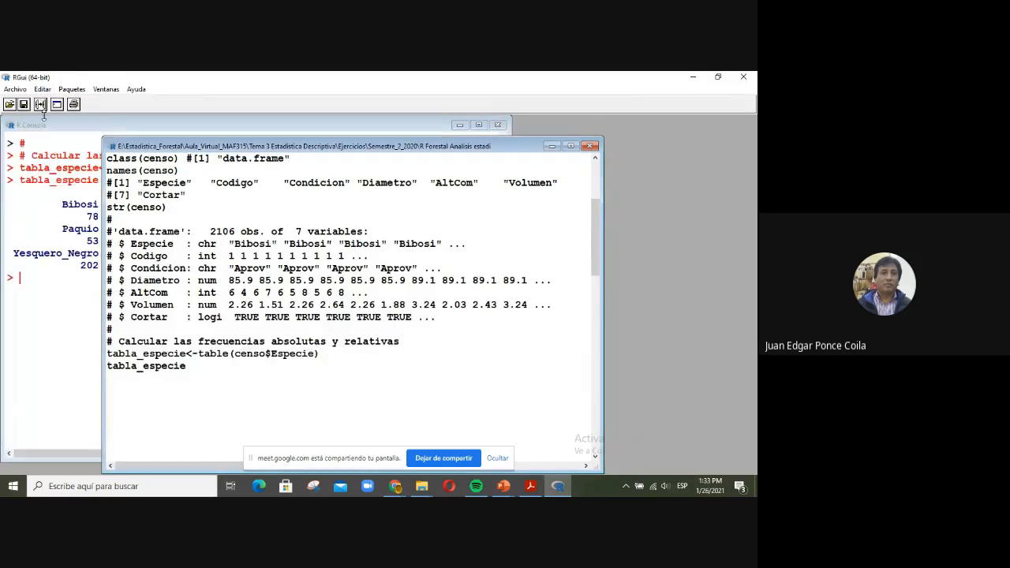
click(67, 331)
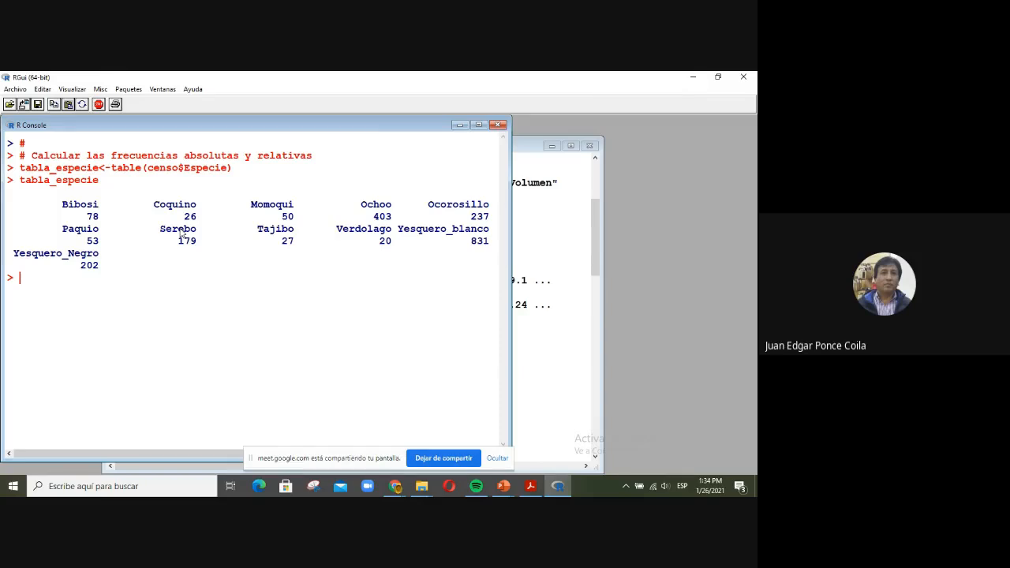
- Enter prop.table(tabla_especie) at the console prompt without running it
text(prop.table(tabla_espec)
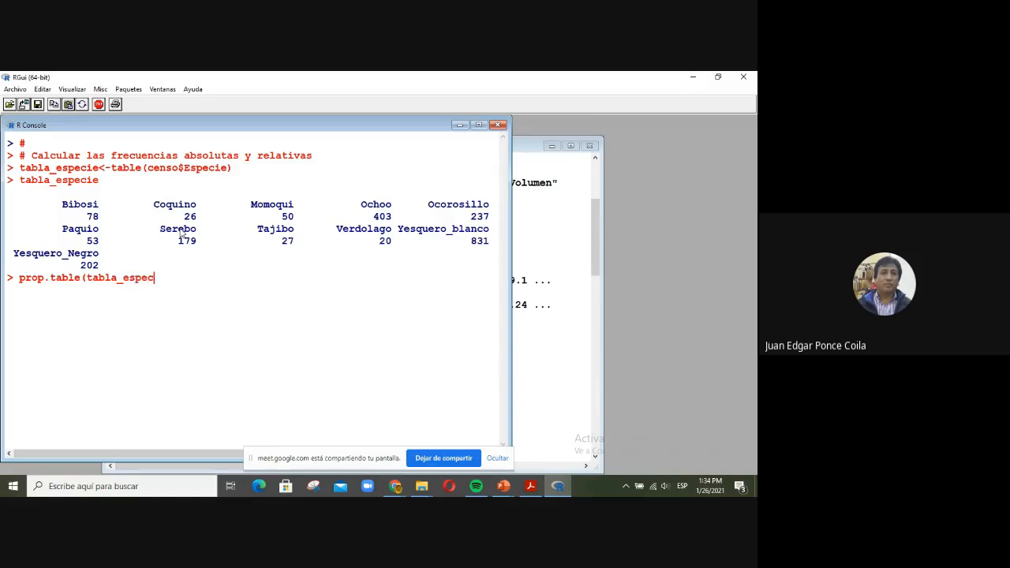
text(ie))
- Add a # separator below tabla_especie in the script and extend the frequencies comment with "de la variable especie"
click(519, 329)
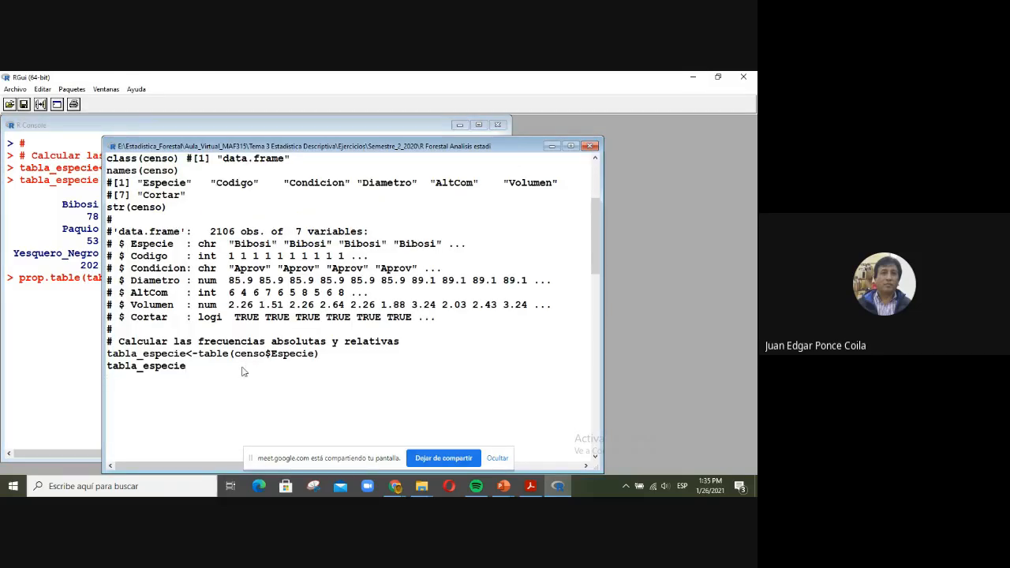
text(#)
text(# Ca)
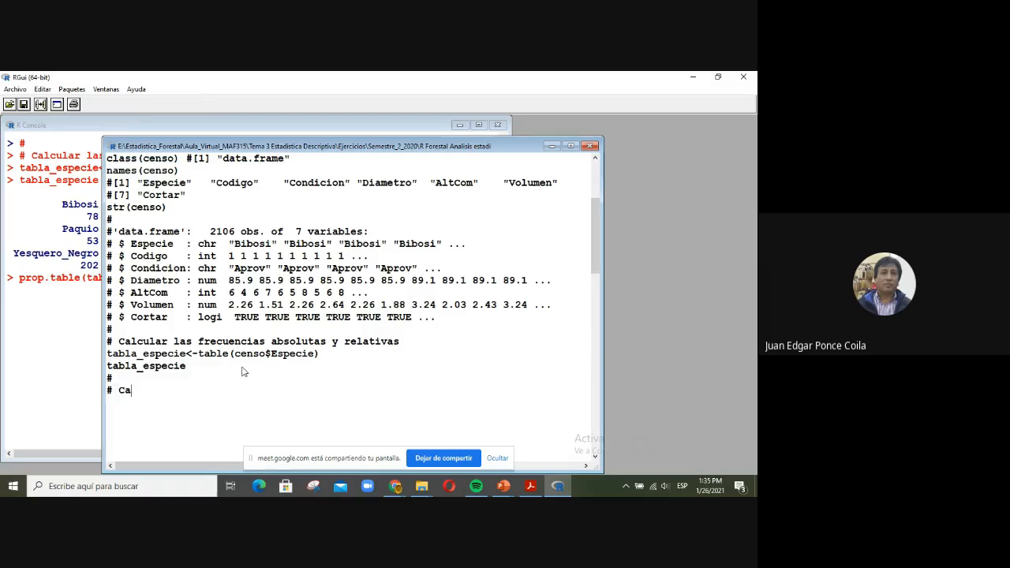
text(lculat)
key(BackSpace)
key(BackSpace)
key(BackSpace)
key(BackSpace)
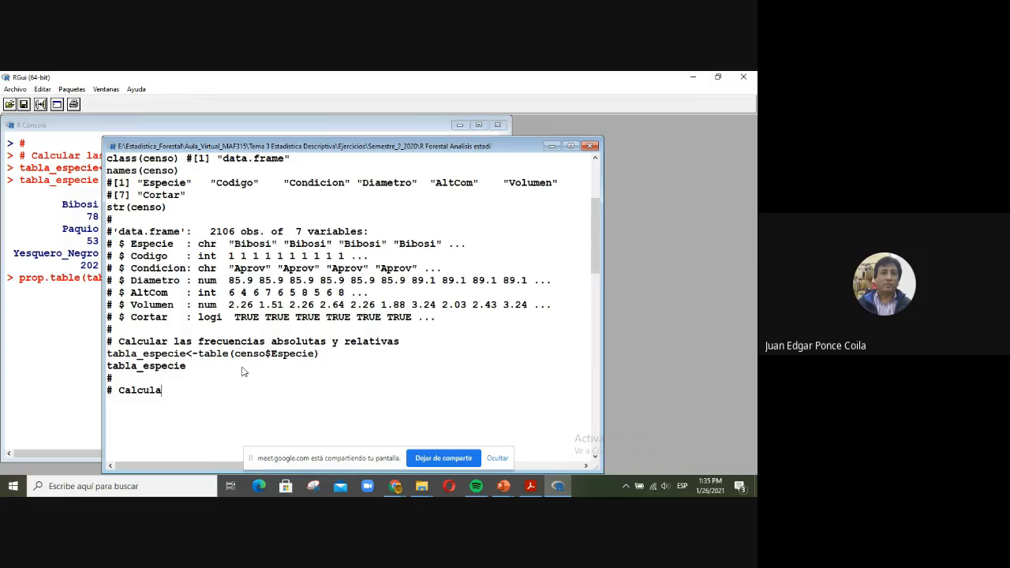
key(BackSpace)
key(BackSpace)
key(BackSpace)
key(BackSpace)
text(de la variable )
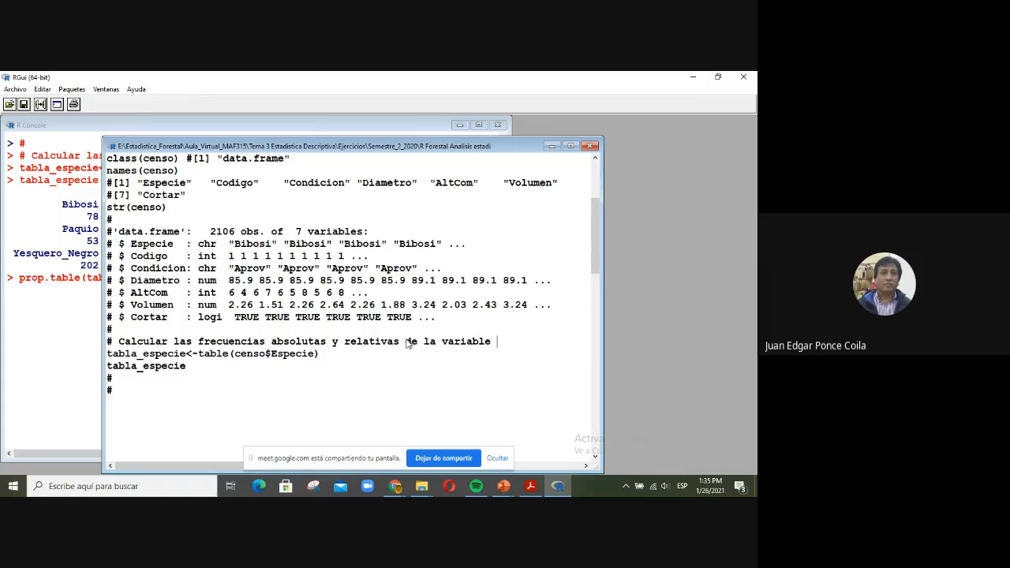
text(especie)
- Write prop.table(tabla_especie) in the script on the line below the # separator
key(Down)
key(Down)
key(Down)
key(BackSpace)
key(Return)
text(prop.table()
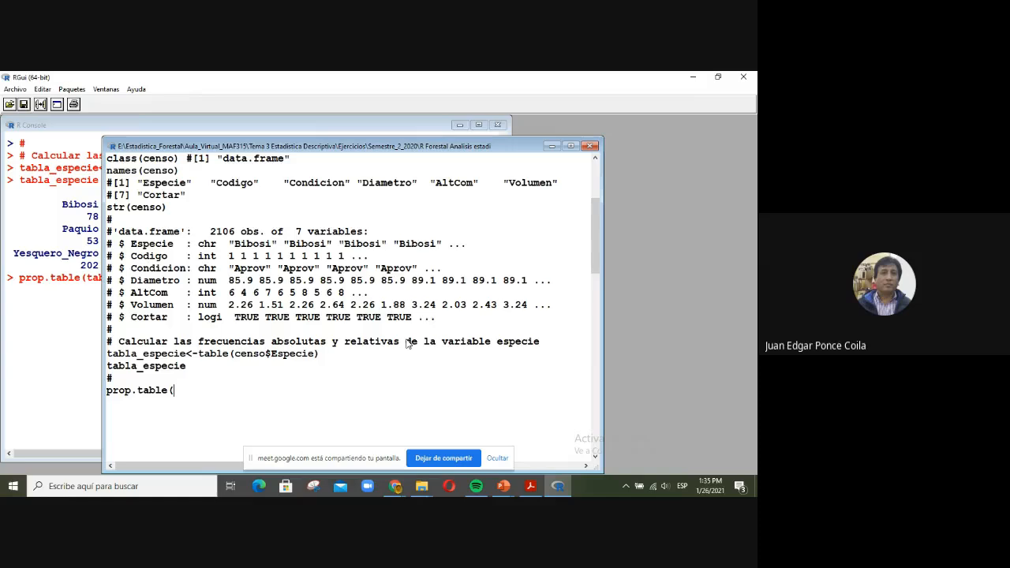
text(tabla_especie))
- Clear the console and run the script from the especie comment through prop.table(tabla_especie), then bring the console forward
key(ctrl+r)
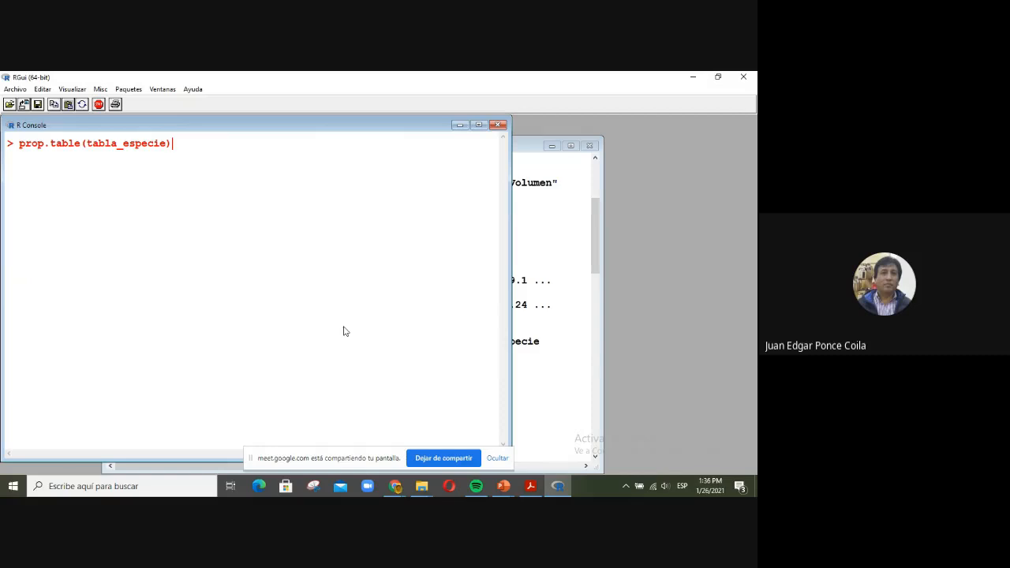
click(573, 397)
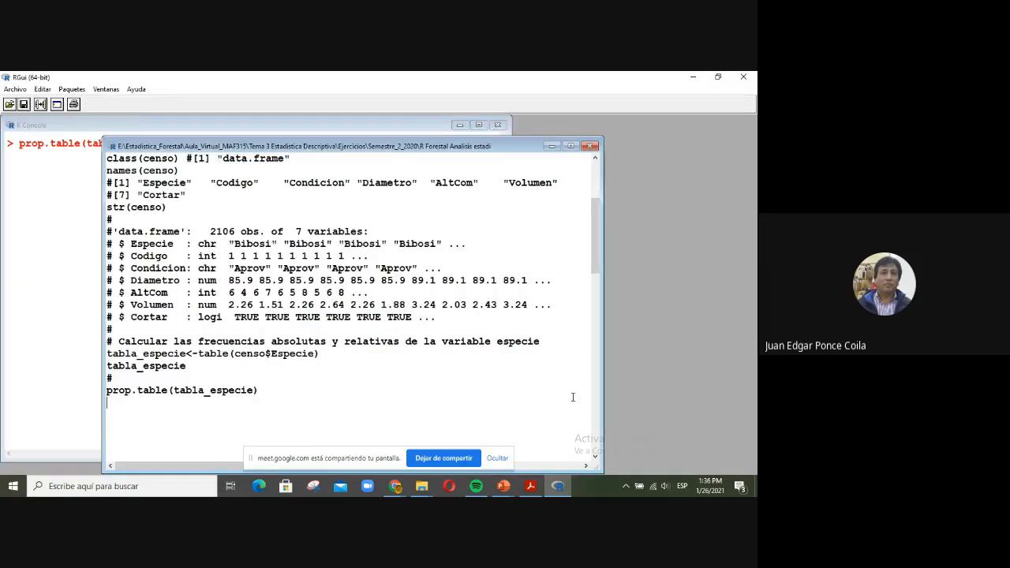
drag(288, 385, 98, 345)
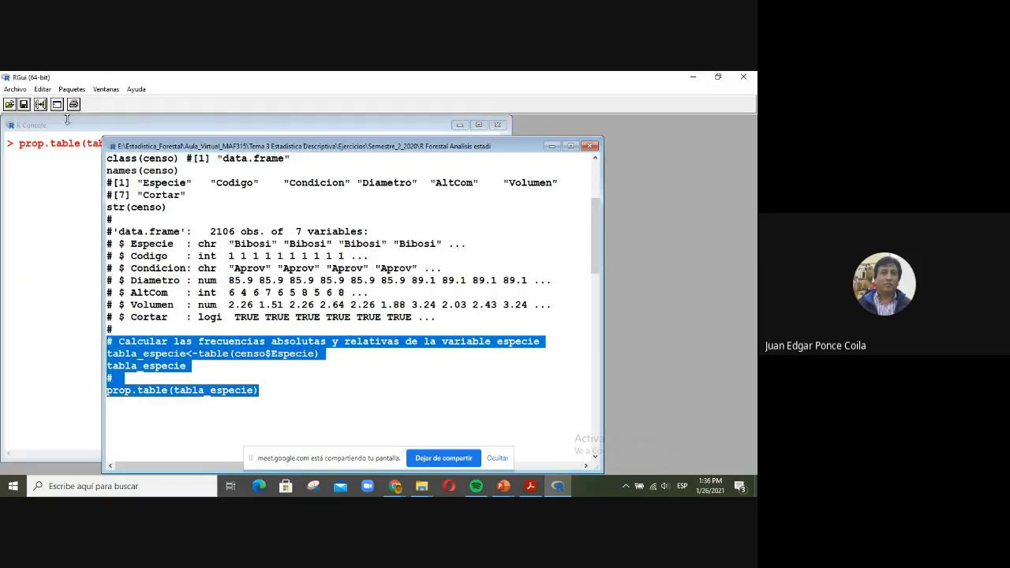
click(40, 105)
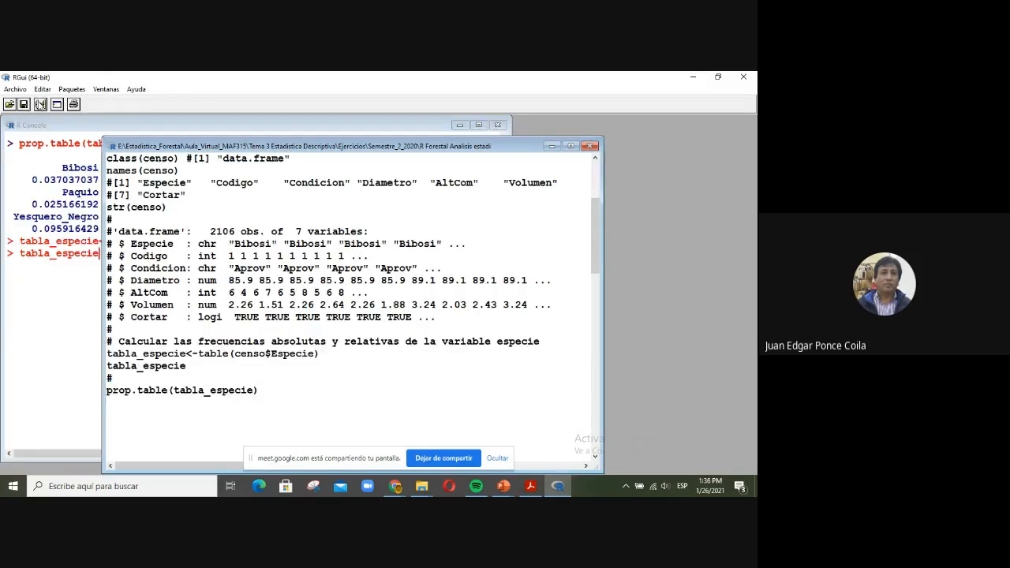
click(82, 357)
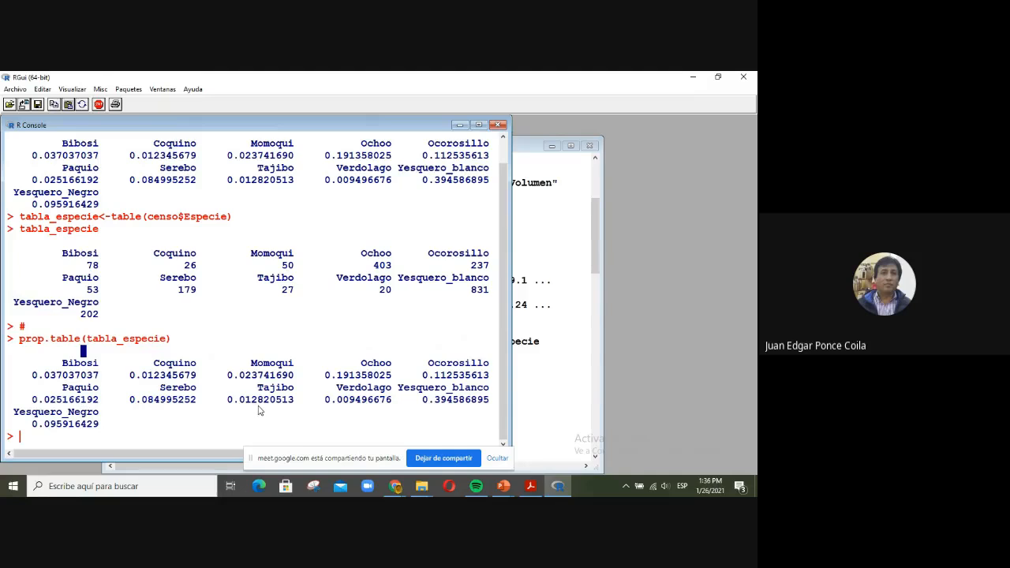
- Add the line round(prop.table(tabla_especie),3) below prop.table(tabla_especie) in the script
click(542, 393)
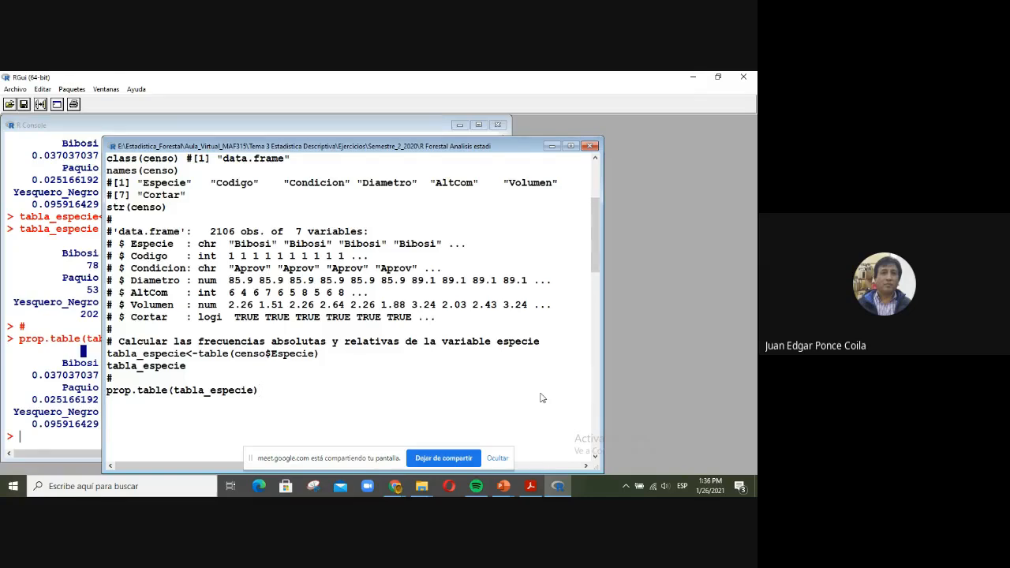
key(Return)
text(round(prop.table()
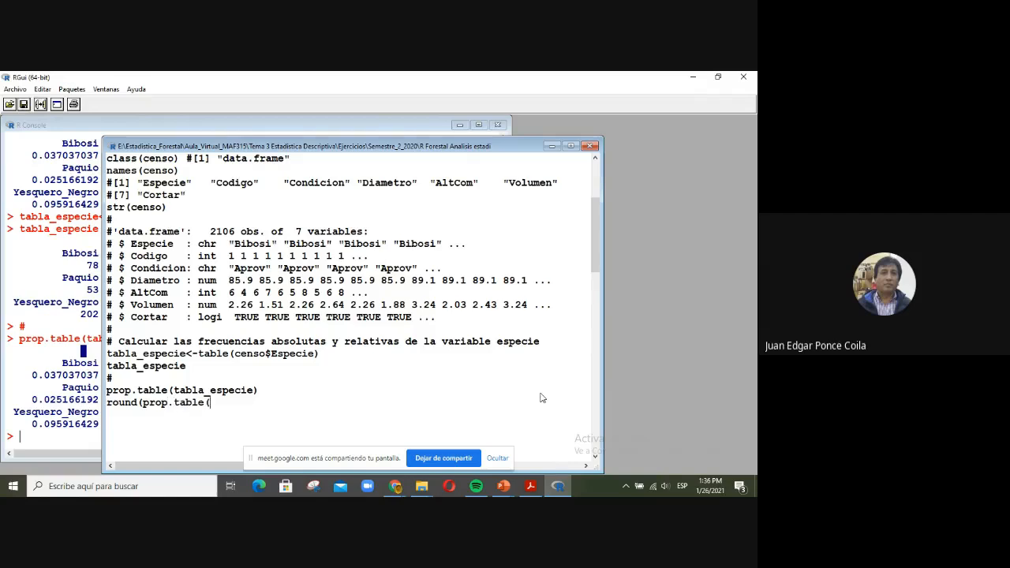
text(tabla_especie))
text(,3))
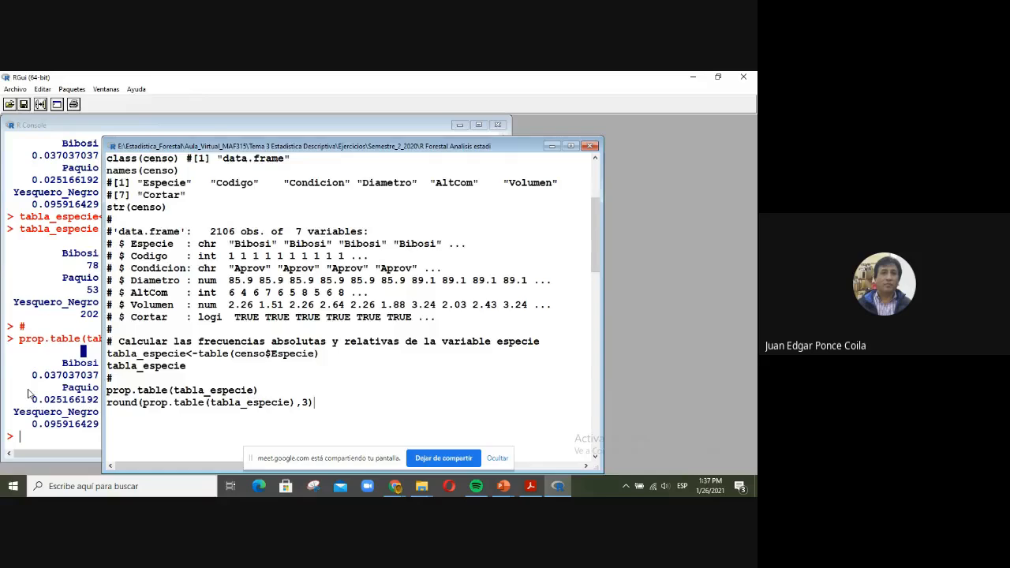
- Run the script from the commented 'data.frame' line through round(prop.table(tabla_especie),3) in a cleared console and examine the frequency tables
click(28, 393)
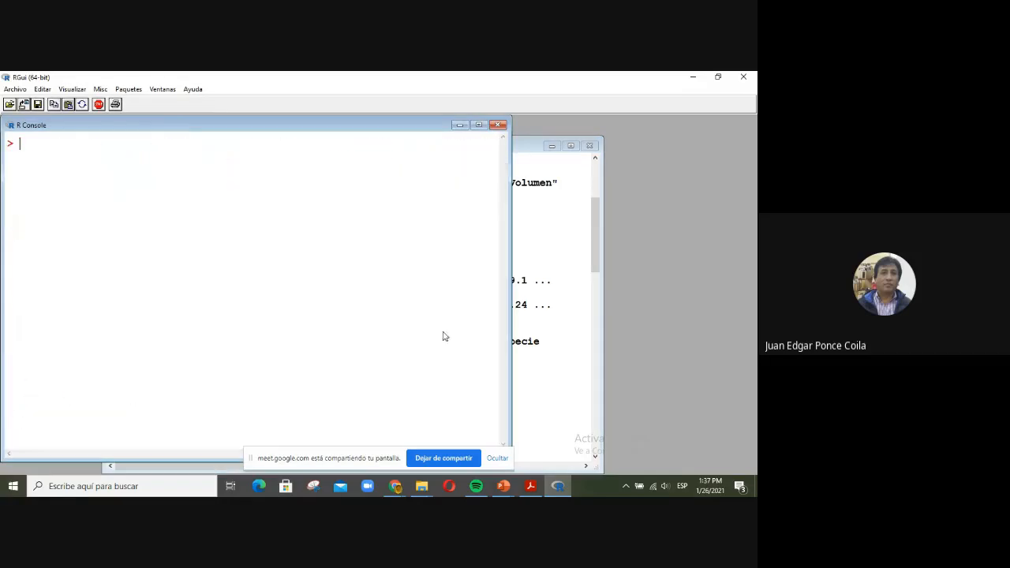
click(549, 389)
drag(338, 406, 45, 235)
click(40, 105)
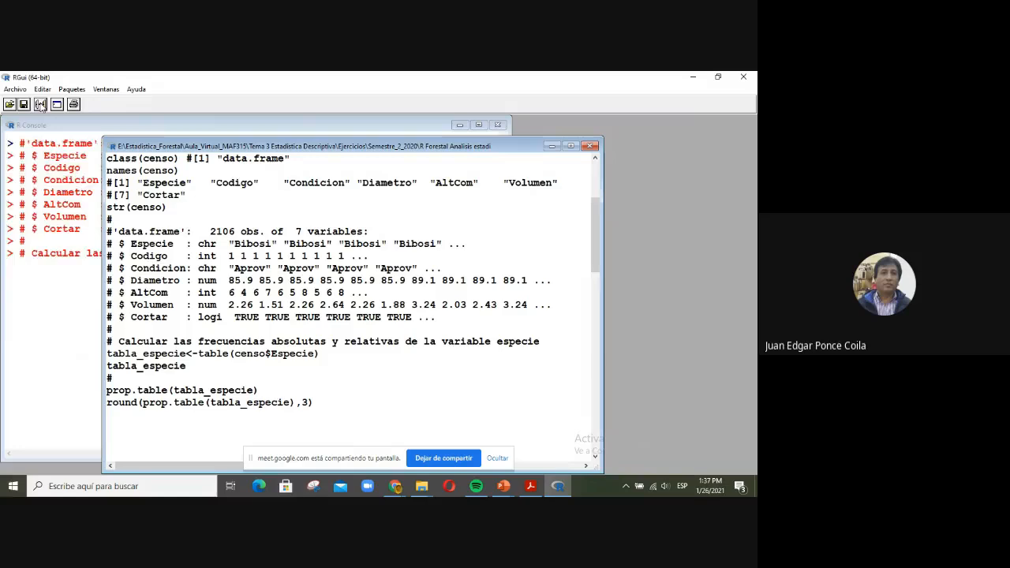
click(56, 413)
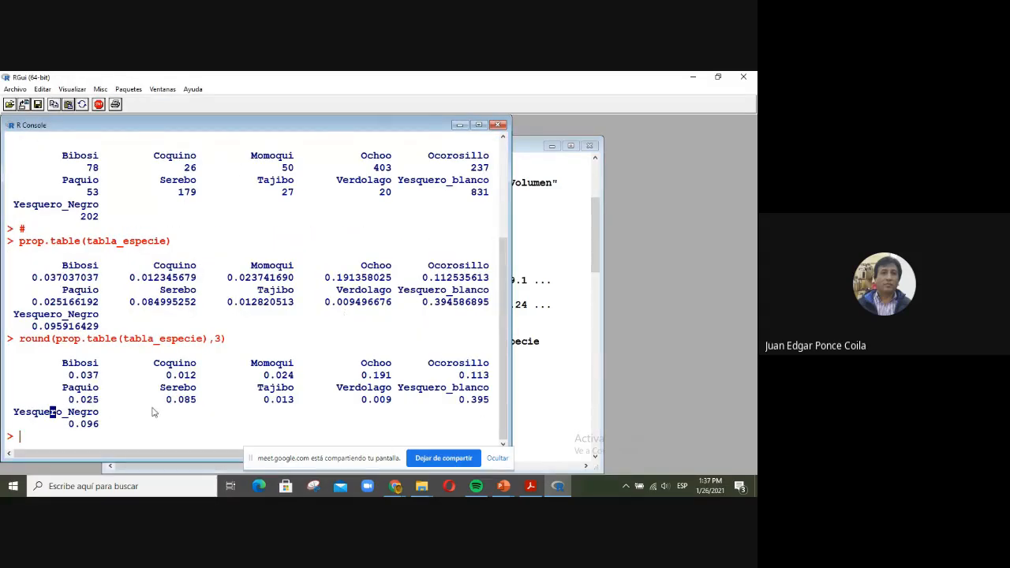
click(555, 407)
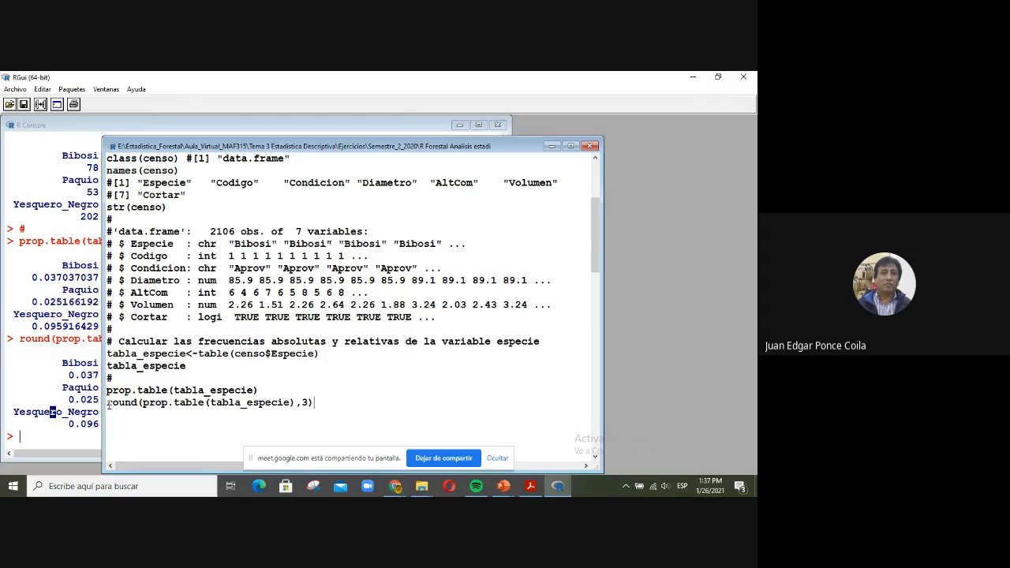
click(65, 400)
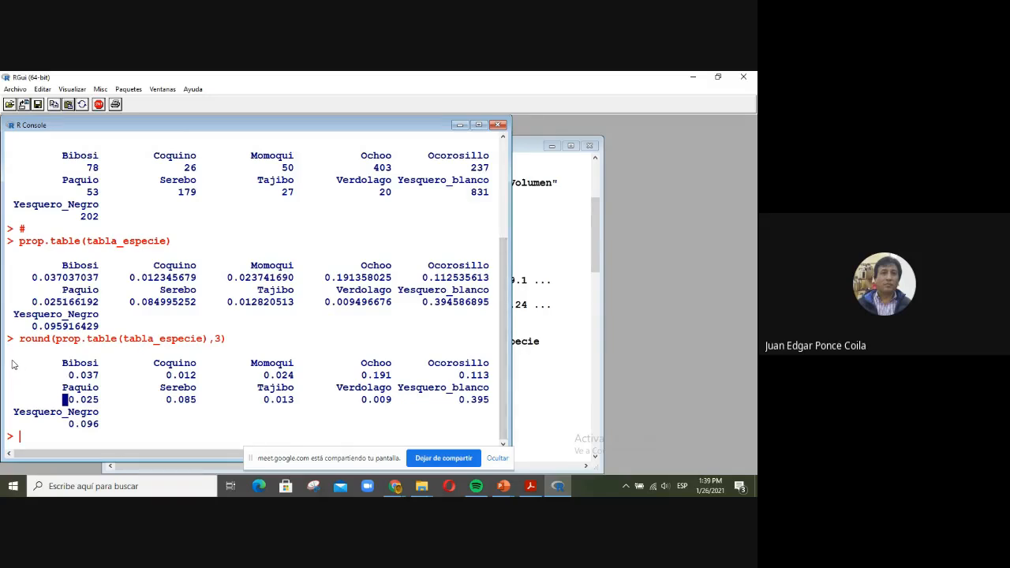
scroll(44, 272, up, 1)
scroll(44, 272, down, 1)
- Add a # separator at the script's end, followed by the comment "# Calcular las frecuencias absolutas y relativas de la variable diametro"
click(577, 401)
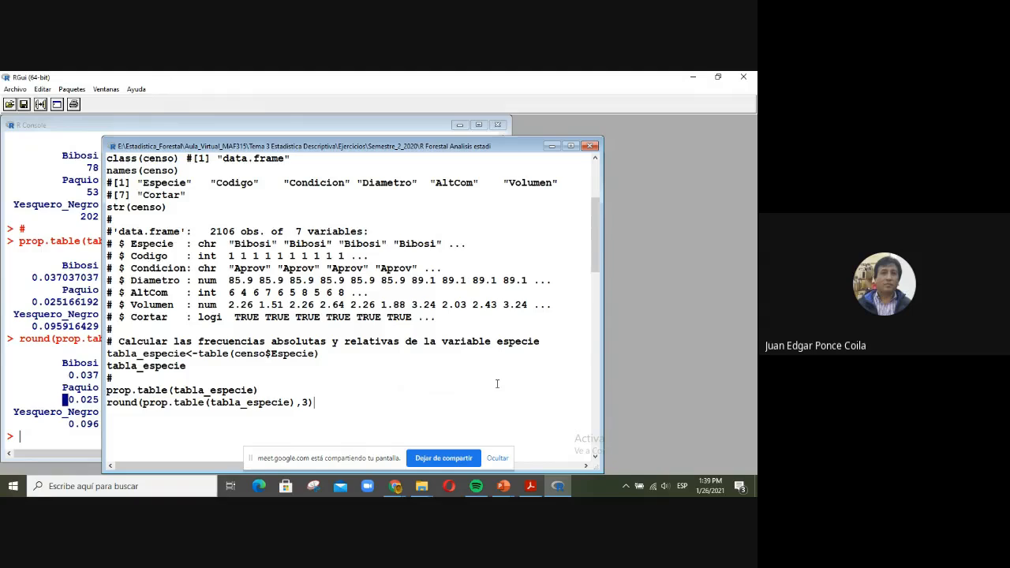
key(Return)
text(#)
key(Return)
text(# Calcular las)
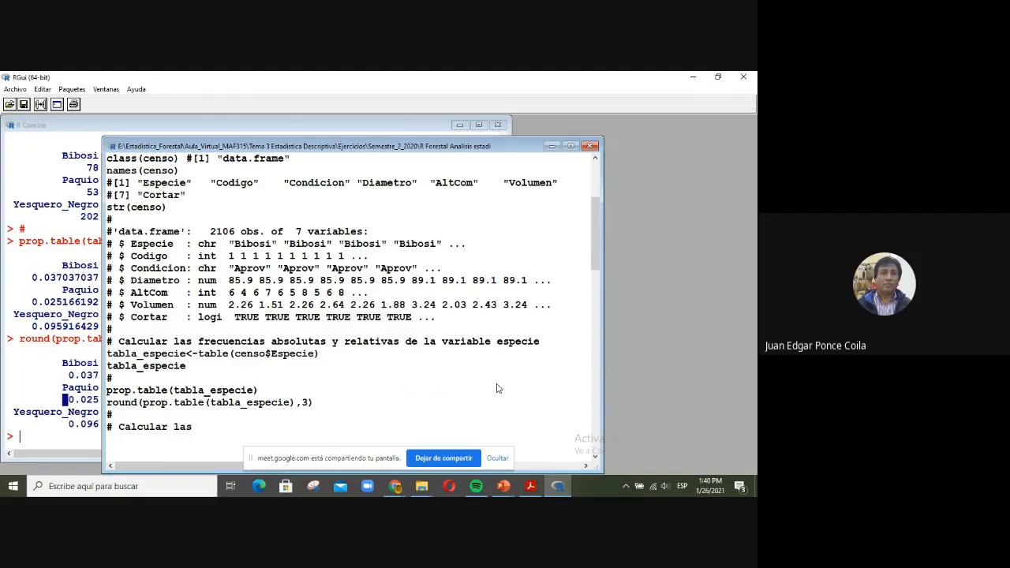
text(frecuencias absolut)
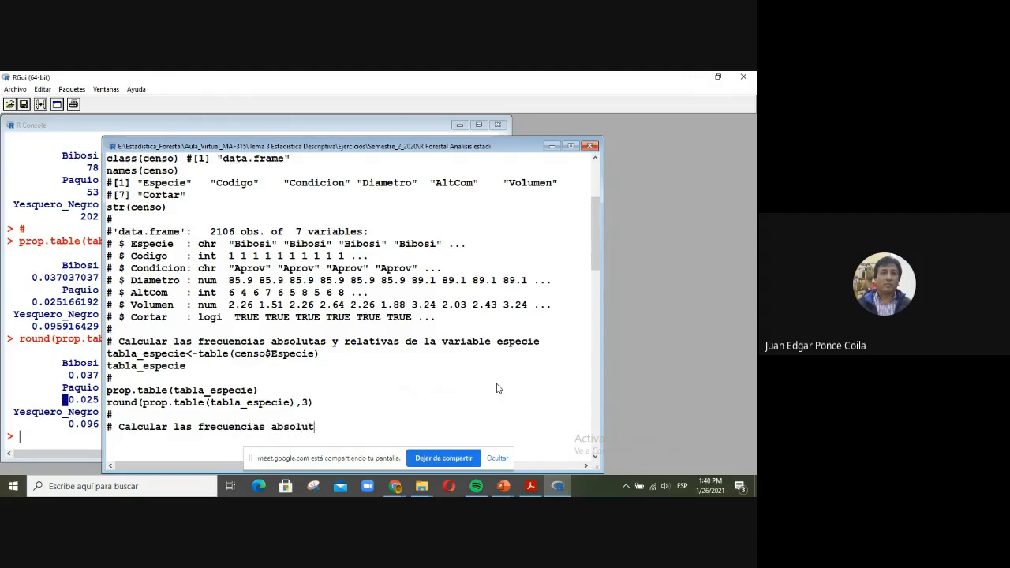
text(as y relativas de la var)
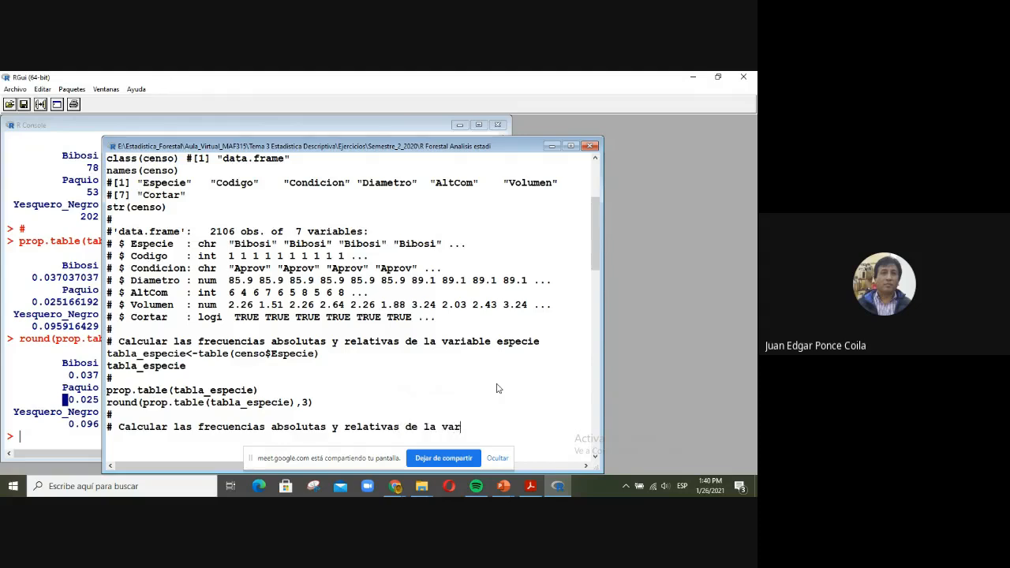
text(iable diametro)
- Write tabla_diametro<-table(censo$Diametro) on the line below the diametro comment
key(Return)
text(tabla)
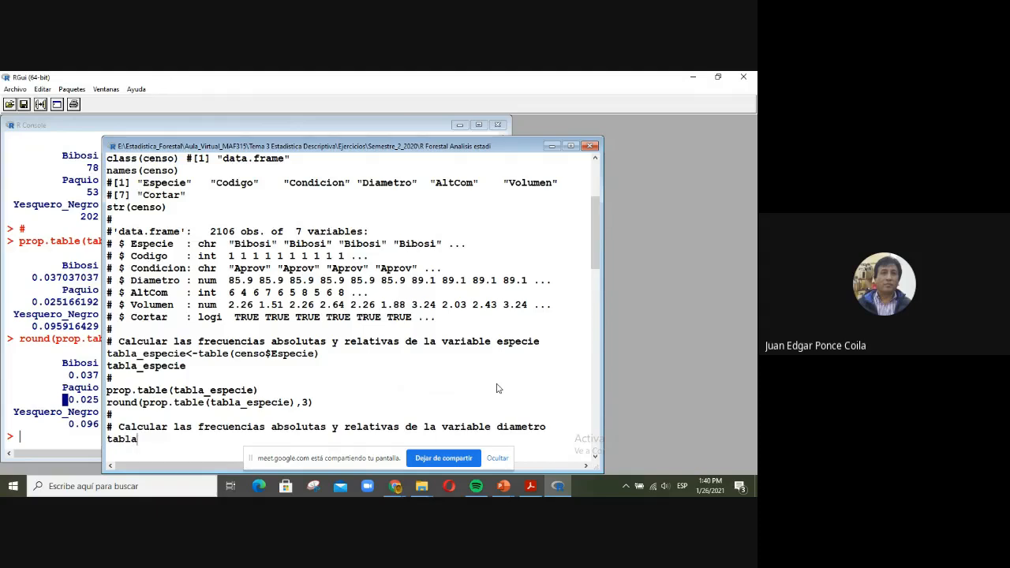
text(-)
key(BackSpace)
text(_doa)
key(BackSpace)
key(BackSpace)
text(iametro<-table(censo)
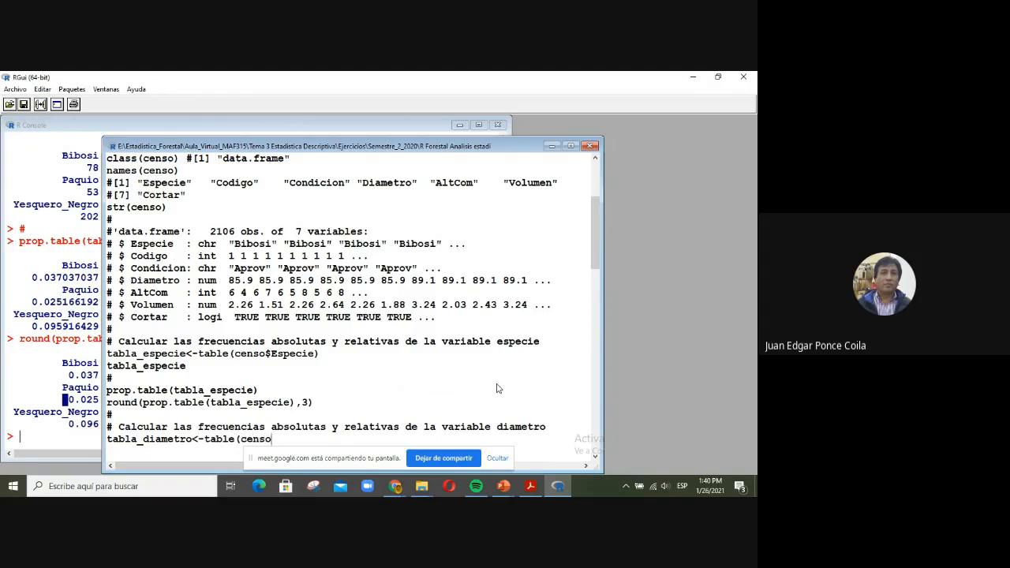
text($)
text(D)
text(iametr)
text(o) )
- Add a tabla_diametro line to display the diameter table, with several blank lines beneath it
text(tabla)
text(_diam)
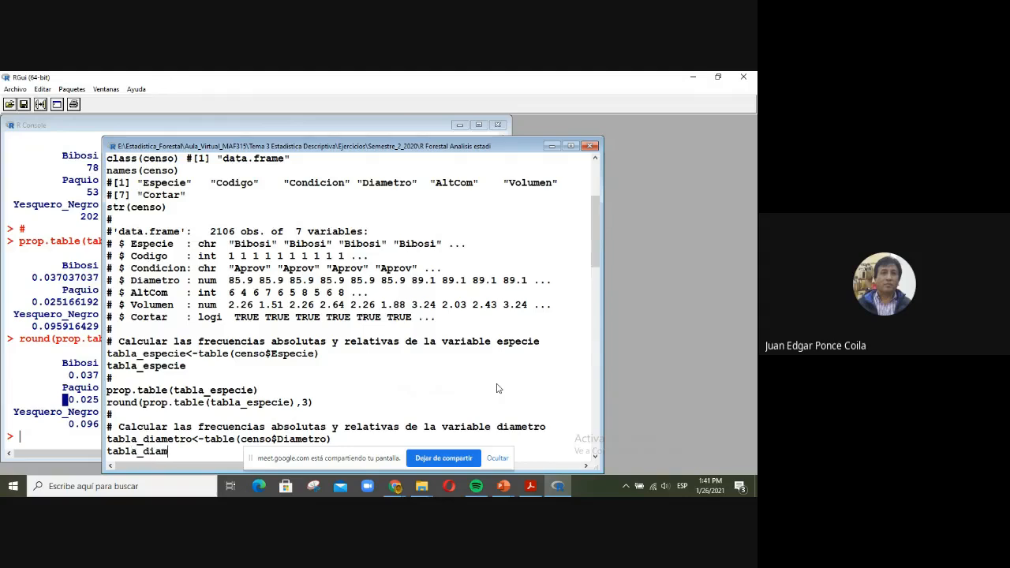
text(etr)
text(p)
key(BackSpace)
text(o)
key(Return)
key(Return)
key(Return)
key(Return)
key(Return)
key(Return)
key(Return)
key(Return)
key(Return)
key(Return)
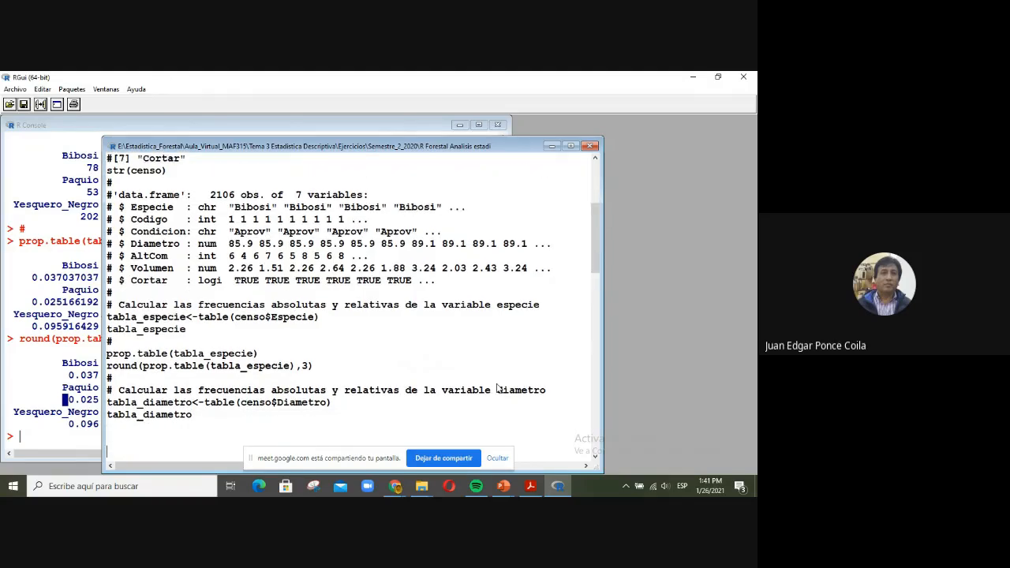
- Clear the console and run the script block from the diametro comment through tabla_diametro, then bring the console forward
click(87, 306)
key(ctrl+l)
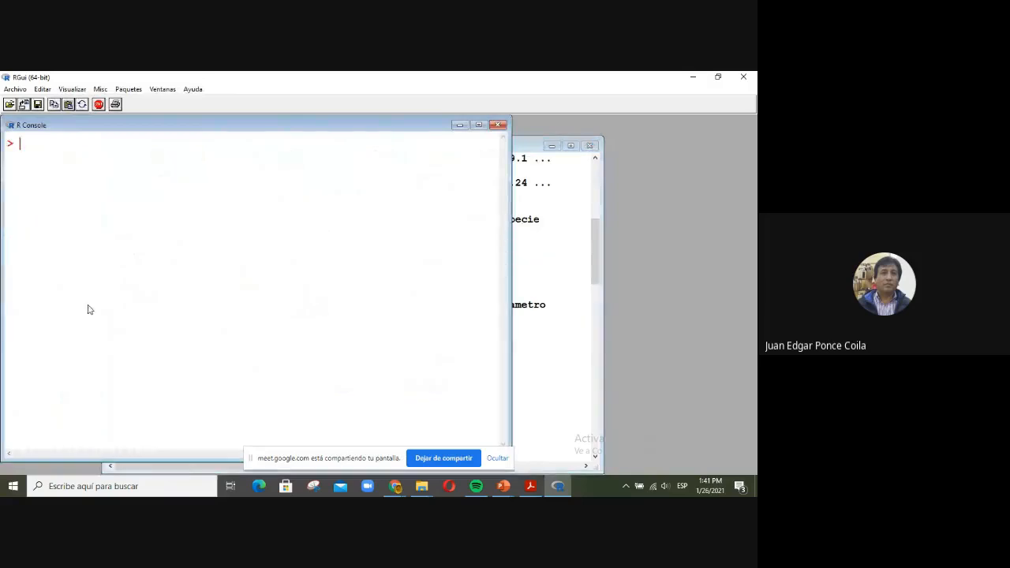
click(558, 342)
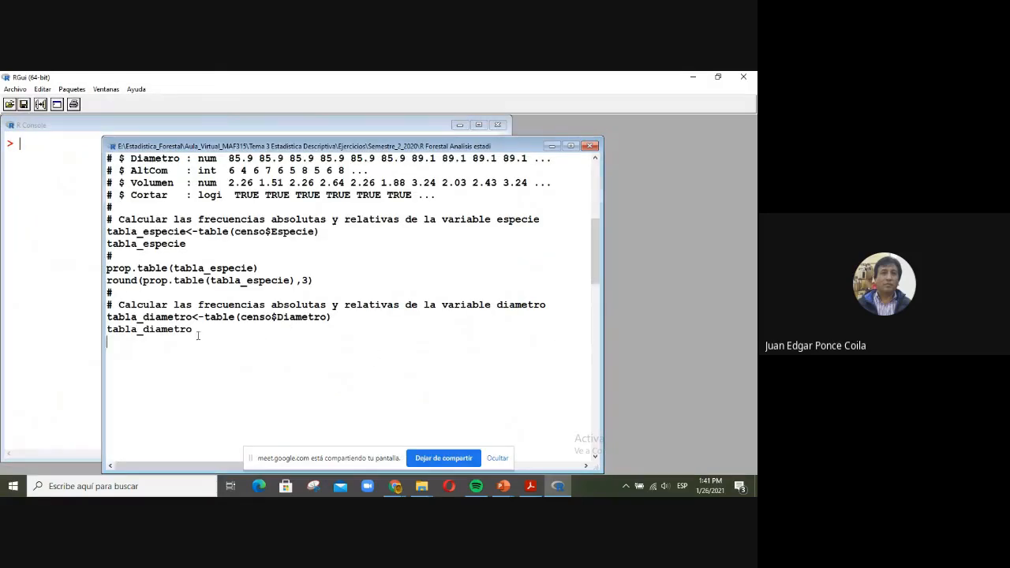
drag(196, 331, 104, 304)
key(ctrl+c)
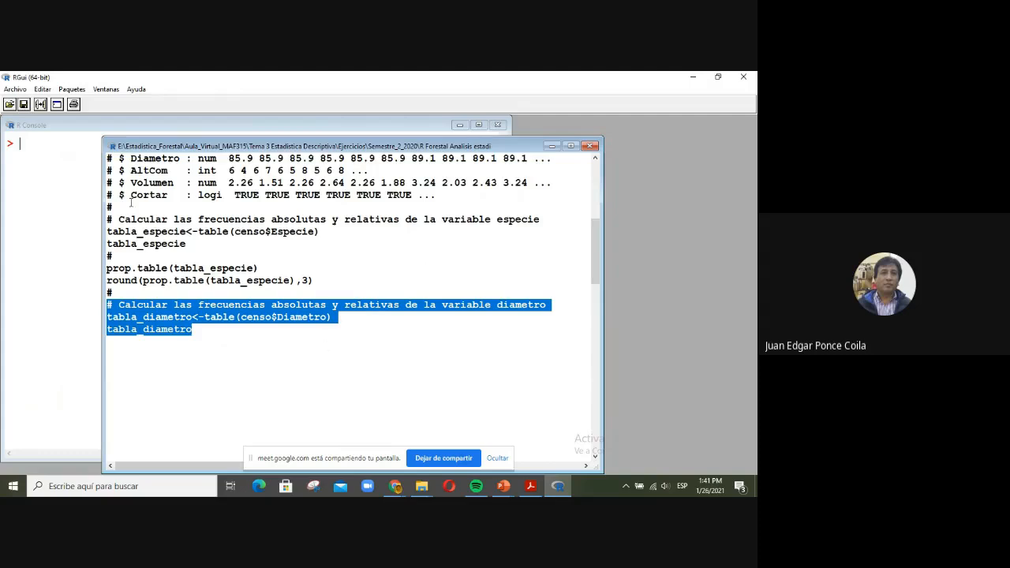
click(45, 108)
click(65, 310)
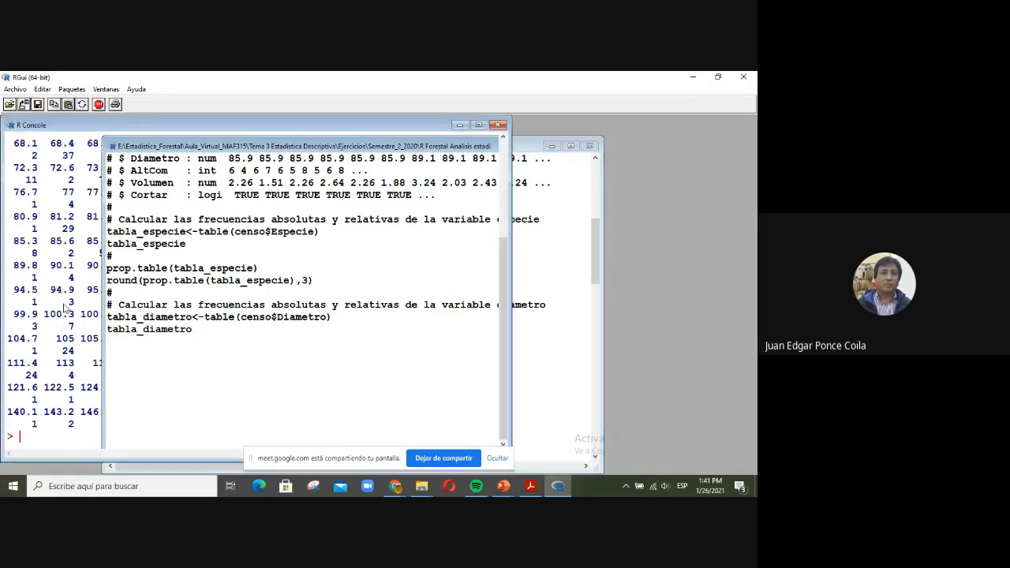
- Examine the diameter frequency table in the console, from the smallest diameters to the largest
scroll(65, 300, up, 4)
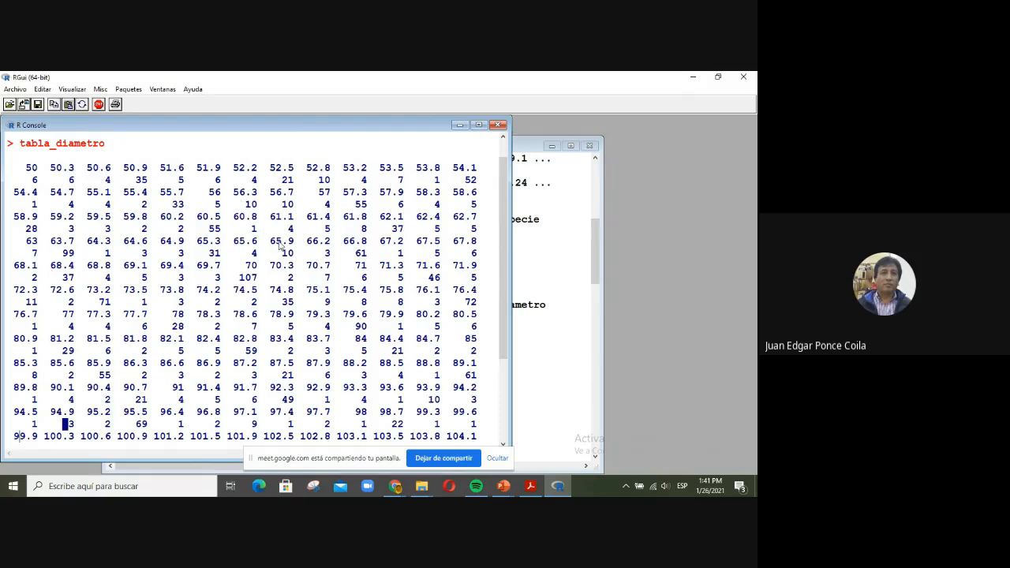
drag(500, 264, 519, 383)
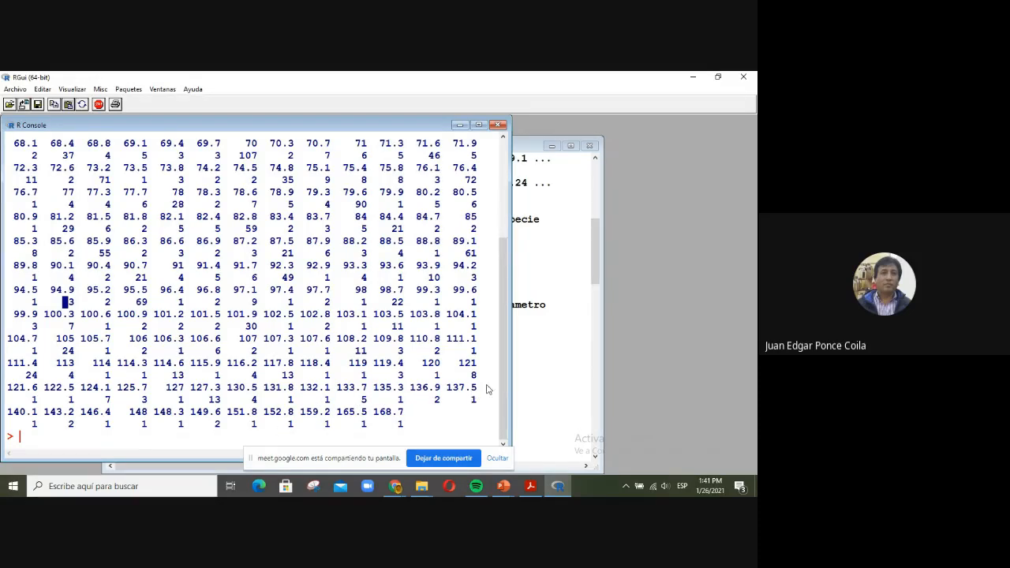
drag(503, 371, 502, 276)
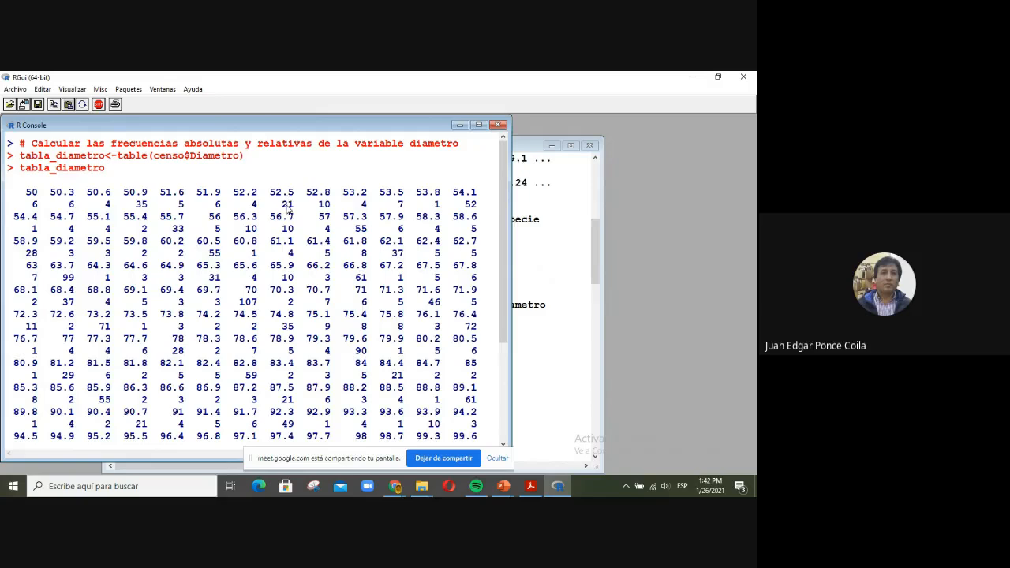
scroll(322, 305, down, 2)
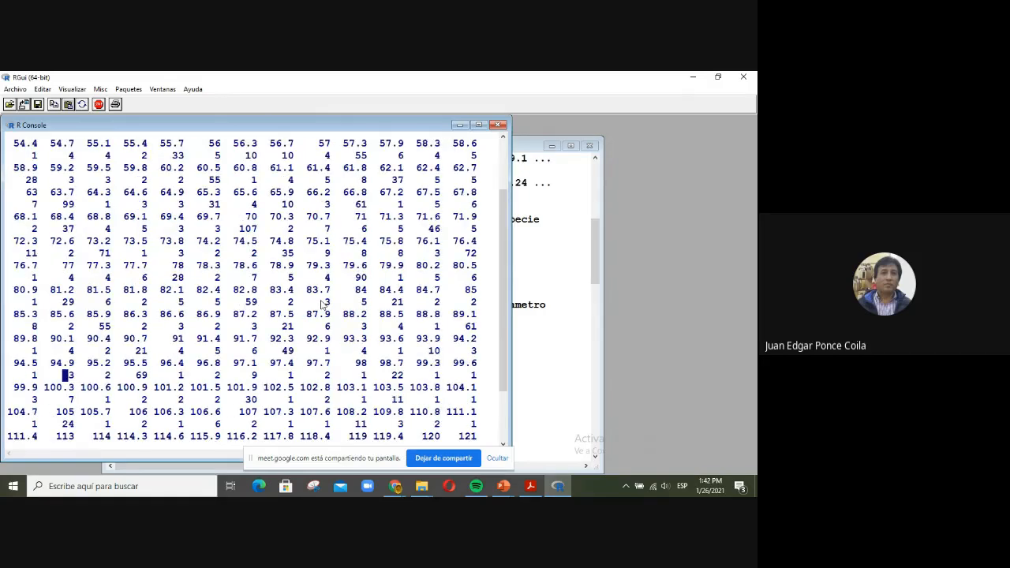
scroll(322, 304, down, 2)
scroll(322, 304, up, 4)
scroll(322, 306, down, 3)
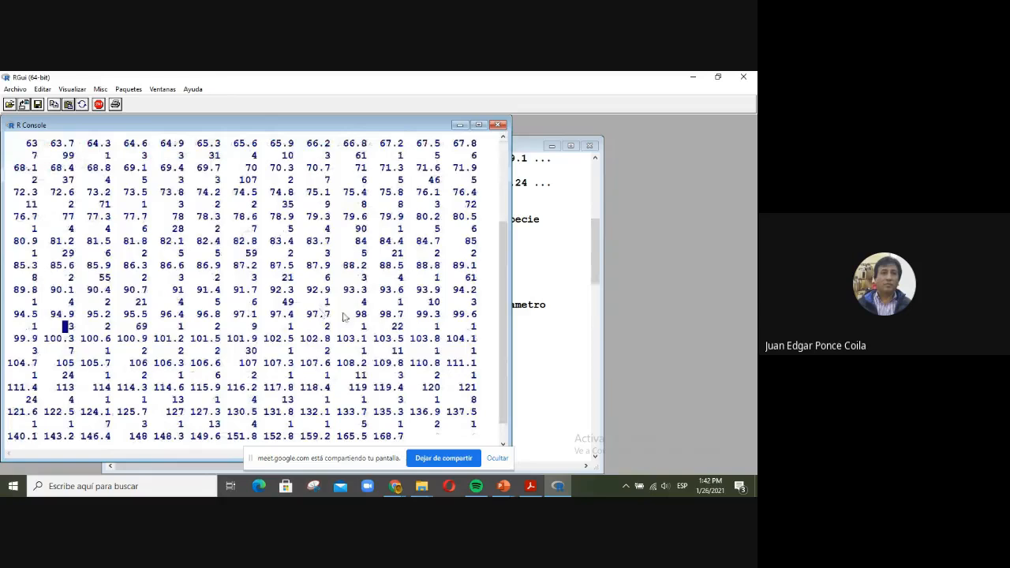
- Add a # separator below tabla_diametro in the script, followed by the line prop.table(tabla_diametro)
click(572, 364)
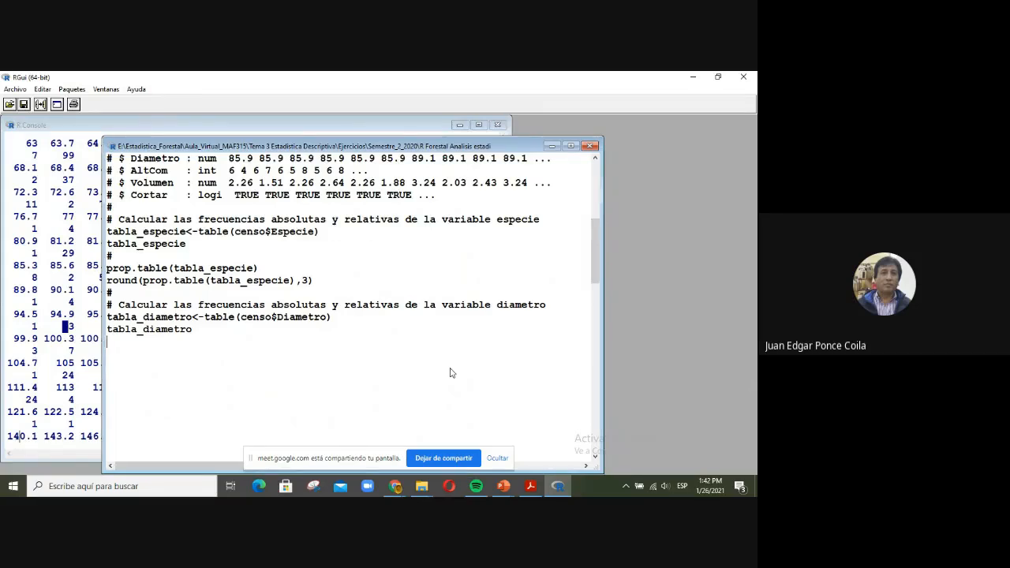
text(#)
text(prop)
text(.table)
text(()
text(tabla)
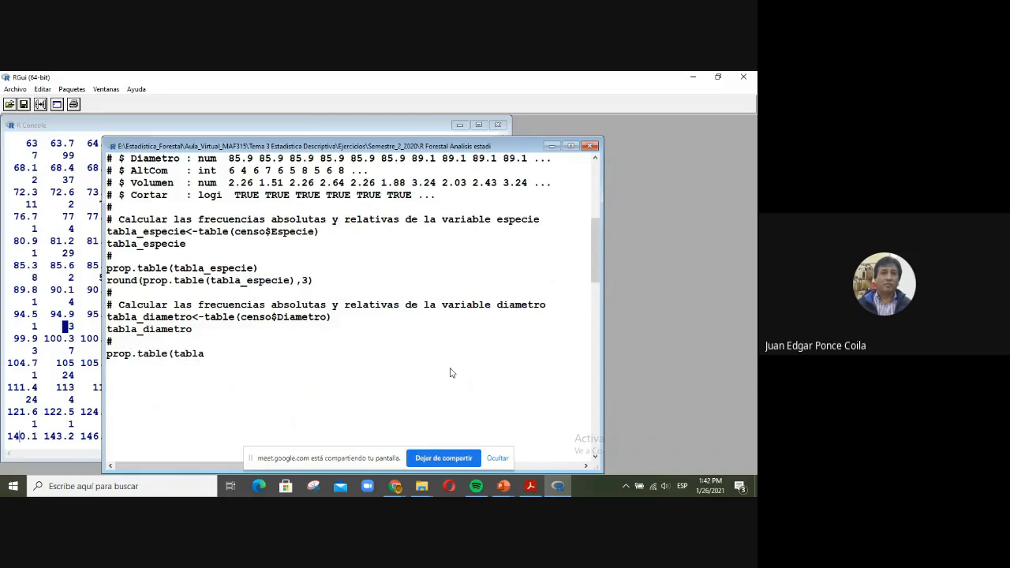
text(_diametro))
- Clear the console and run the script lines from prop.table(tabla_especie) through prop.table(tabla_diametro)
click(32, 365)
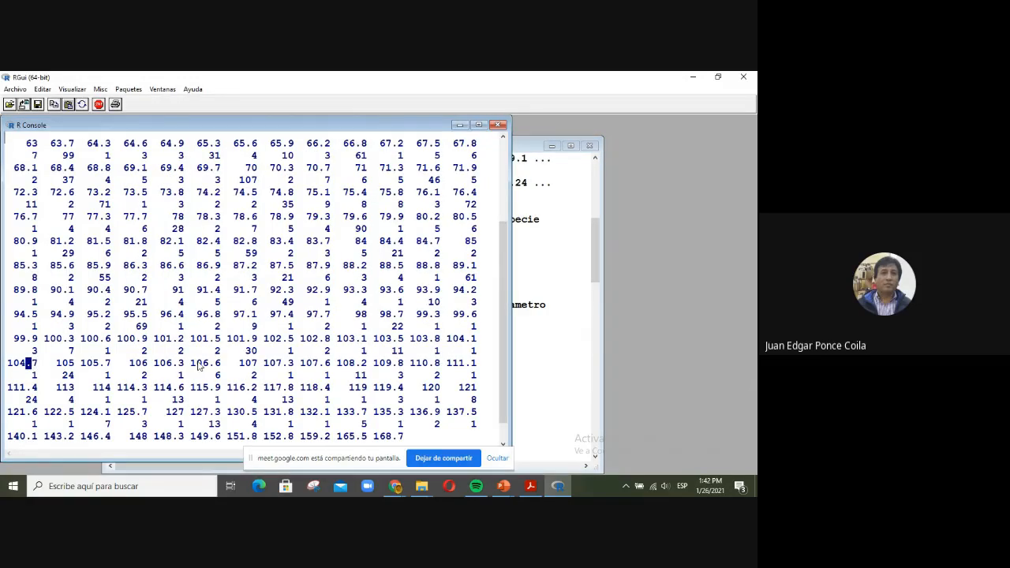
key(ctrl+v)
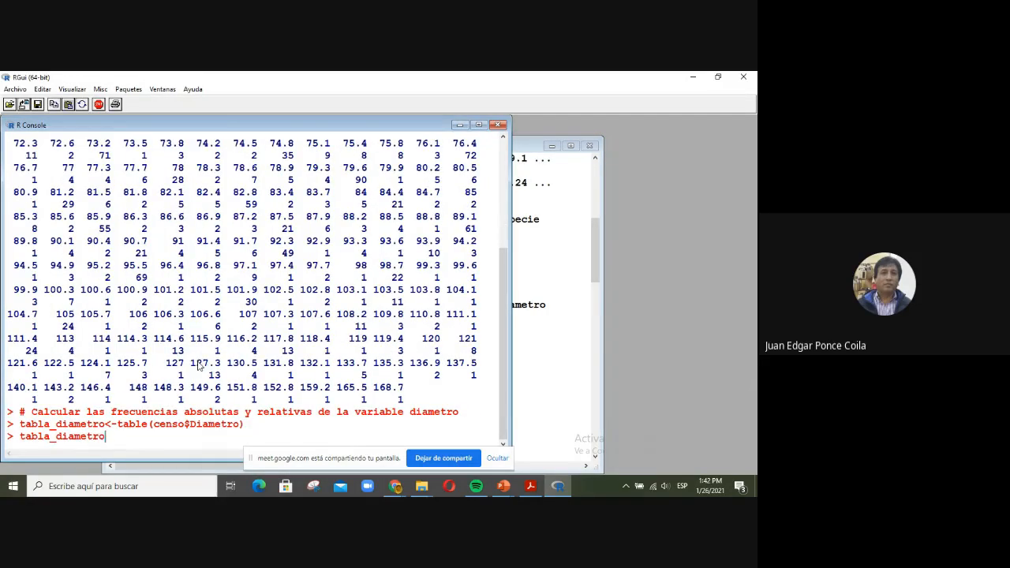
key(ctrl+l)
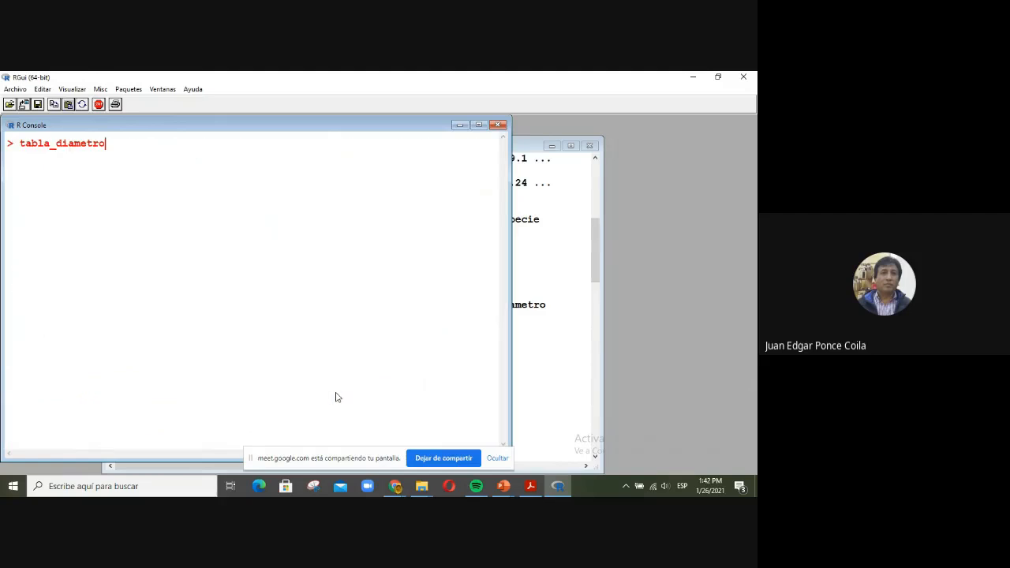
click(524, 383)
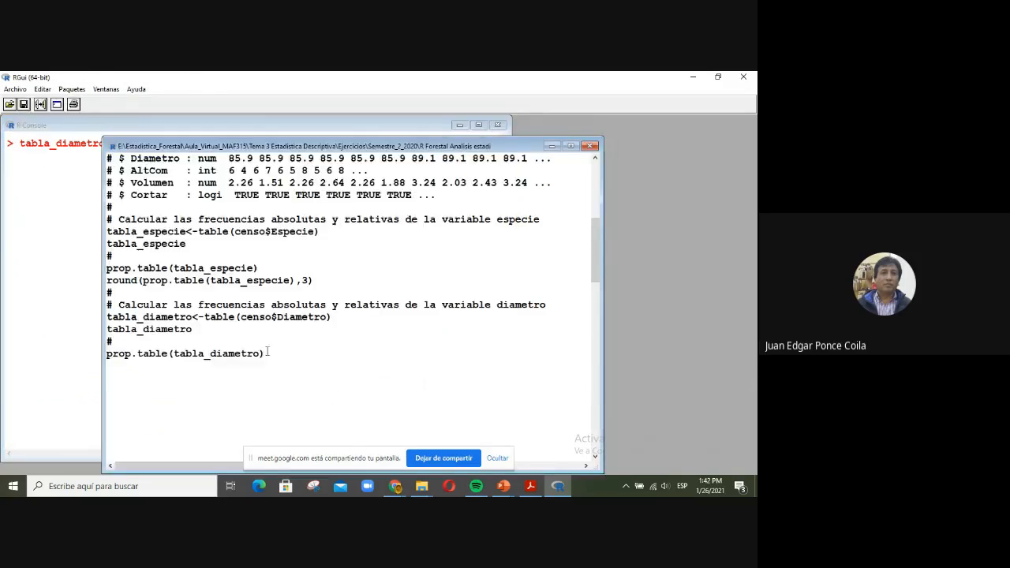
drag(267, 354, 106, 268)
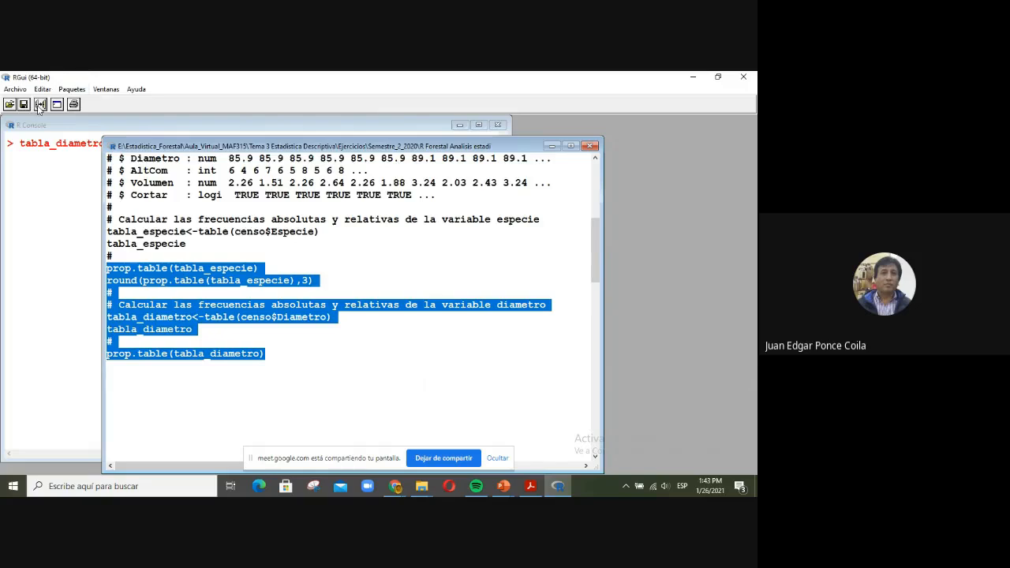
click(39, 106)
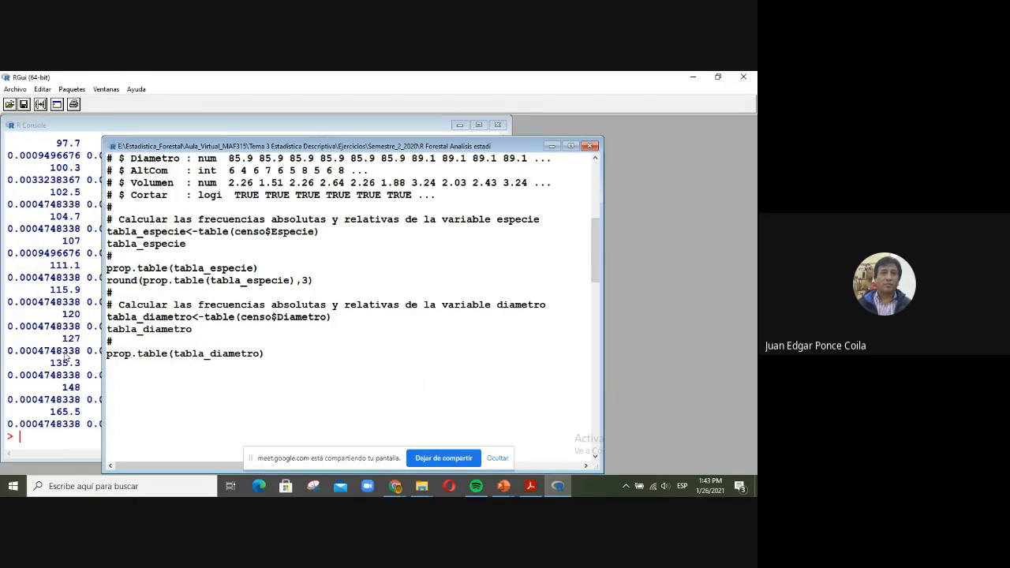
- Bring the console forward and examine the absolute and relative frequency tables of the diameter variable
click(66, 353)
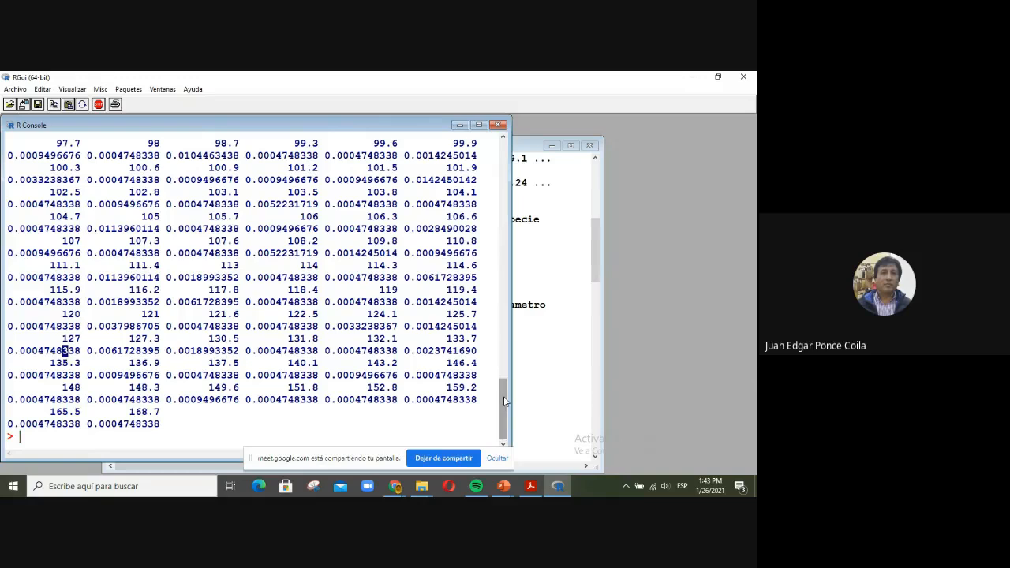
drag(504, 401, 480, 260)
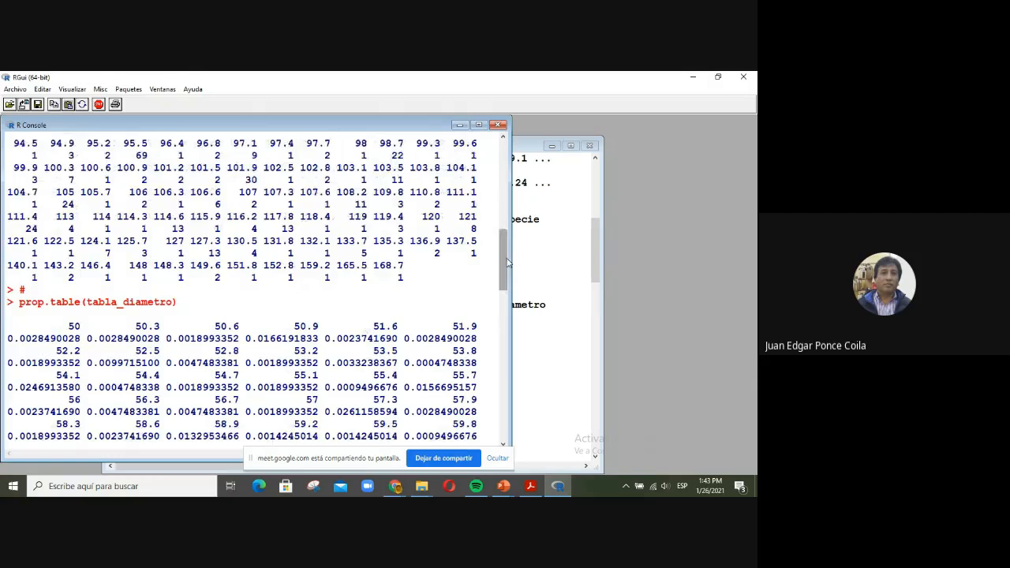
drag(507, 263, 502, 187)
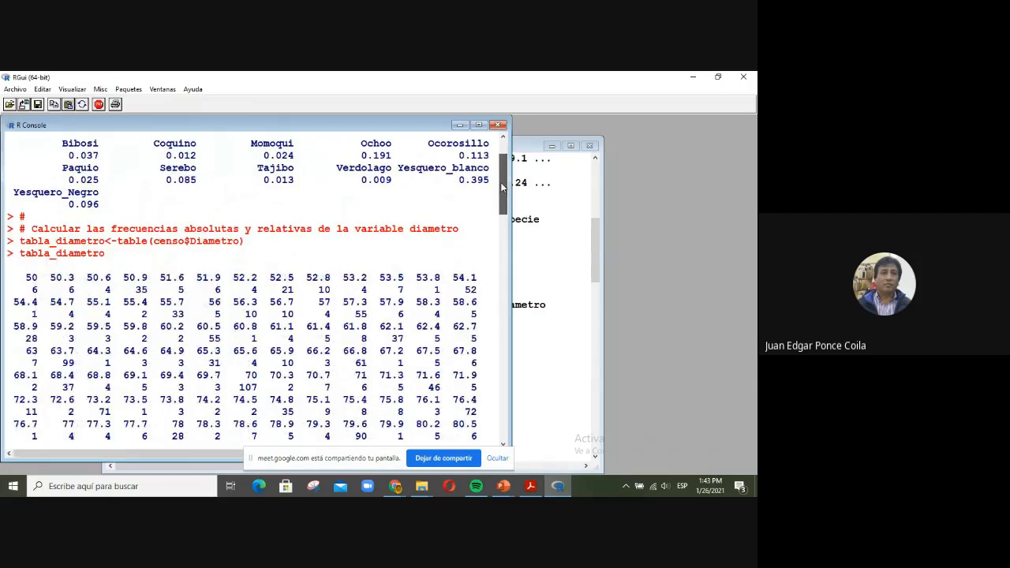
drag(502, 187, 501, 190)
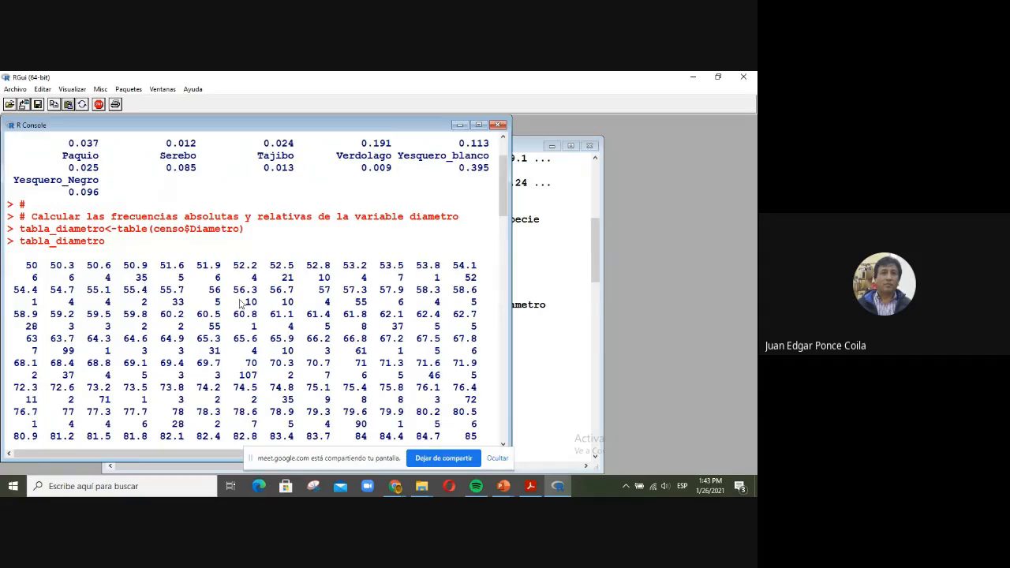
drag(501, 195, 511, 288)
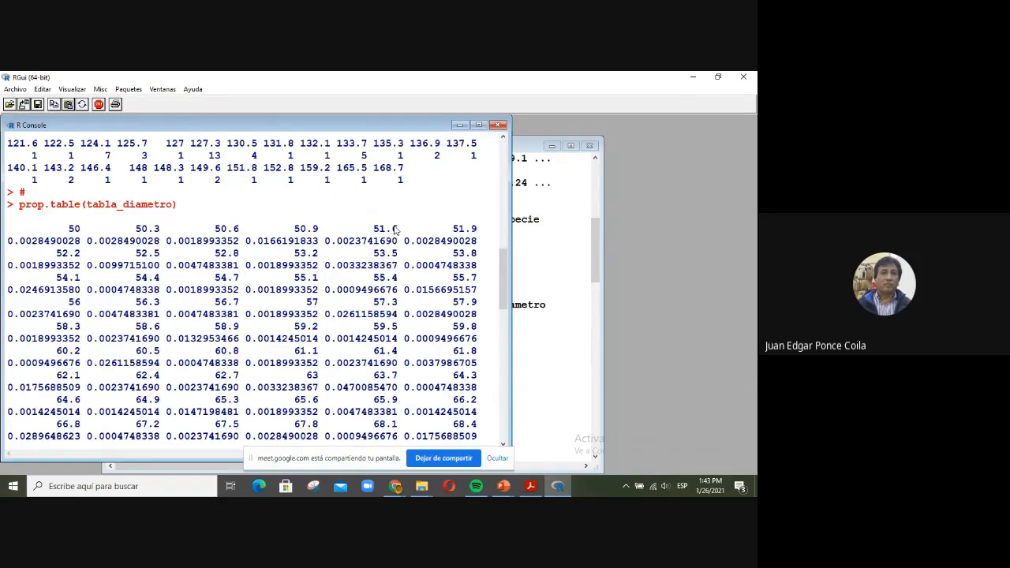
scroll(393, 254, up, 1)
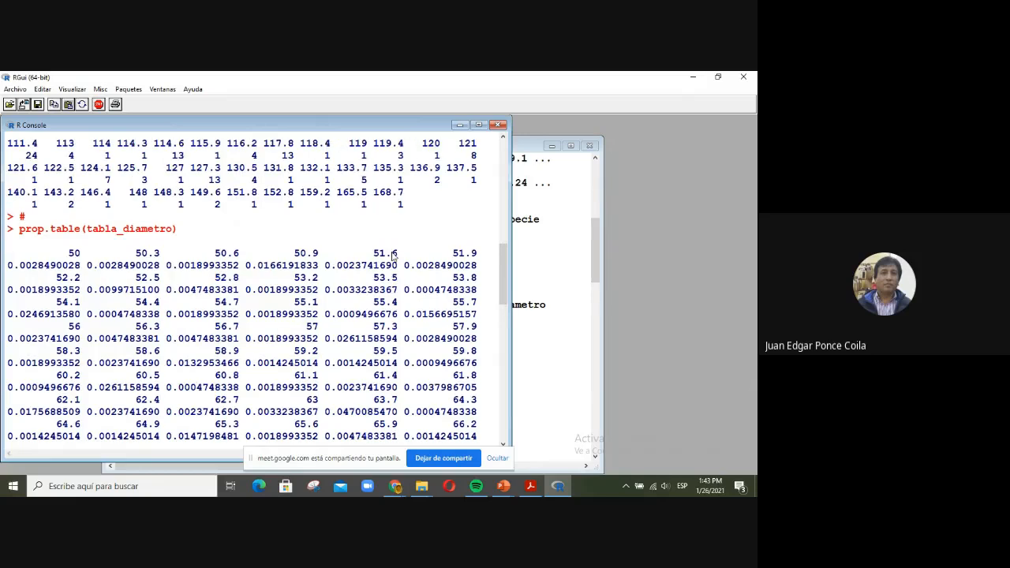
scroll(393, 254, up, 5)
scroll(396, 249, down, 13)
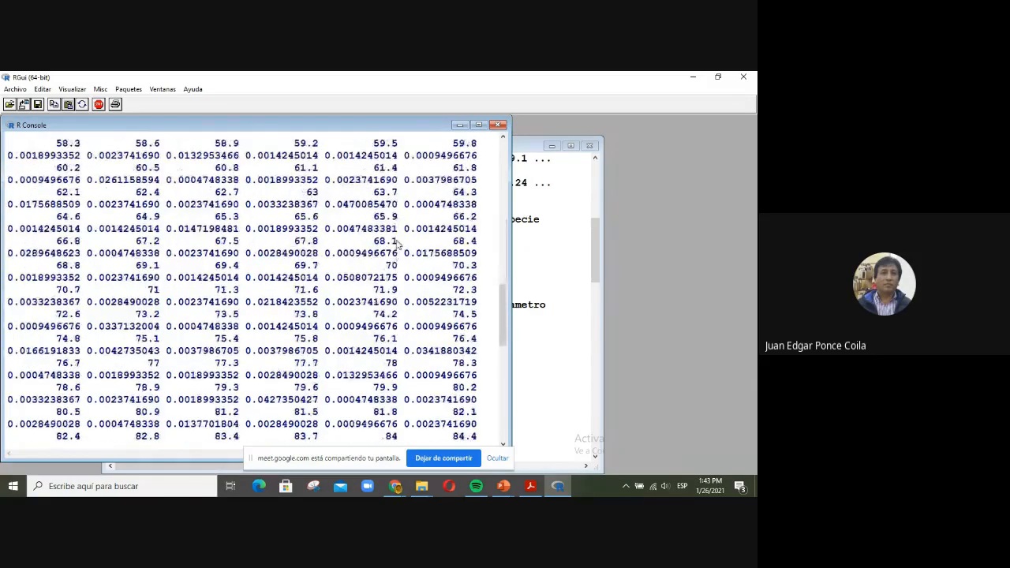
scroll(398, 247, down, 4)
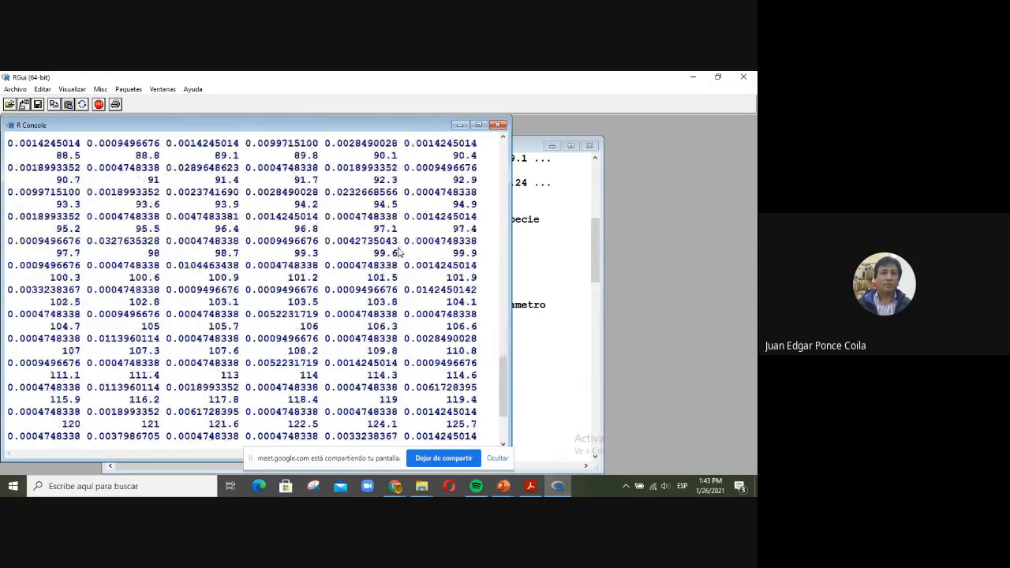
scroll(399, 252, down, 1)
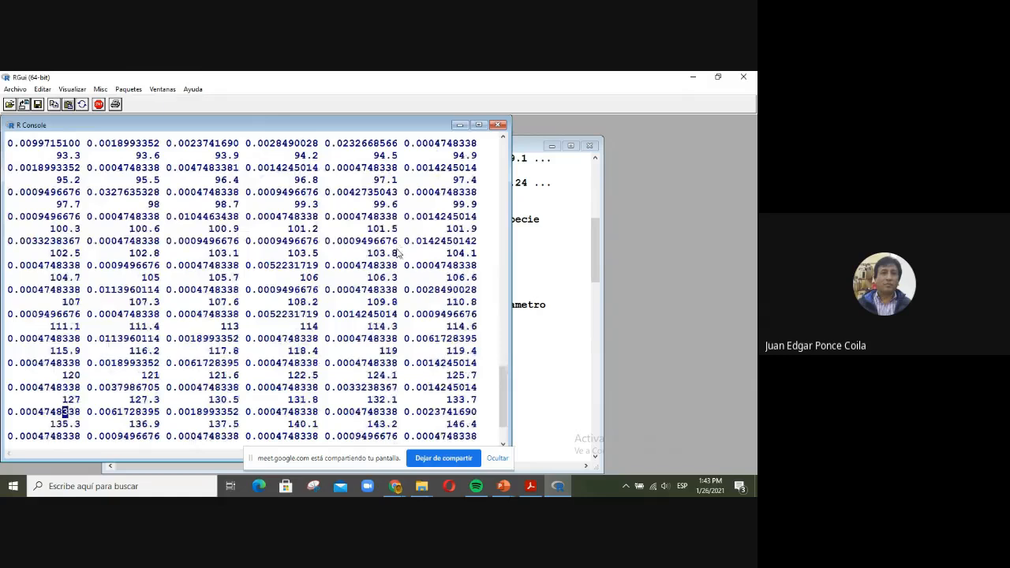
scroll(399, 252, up, 1)
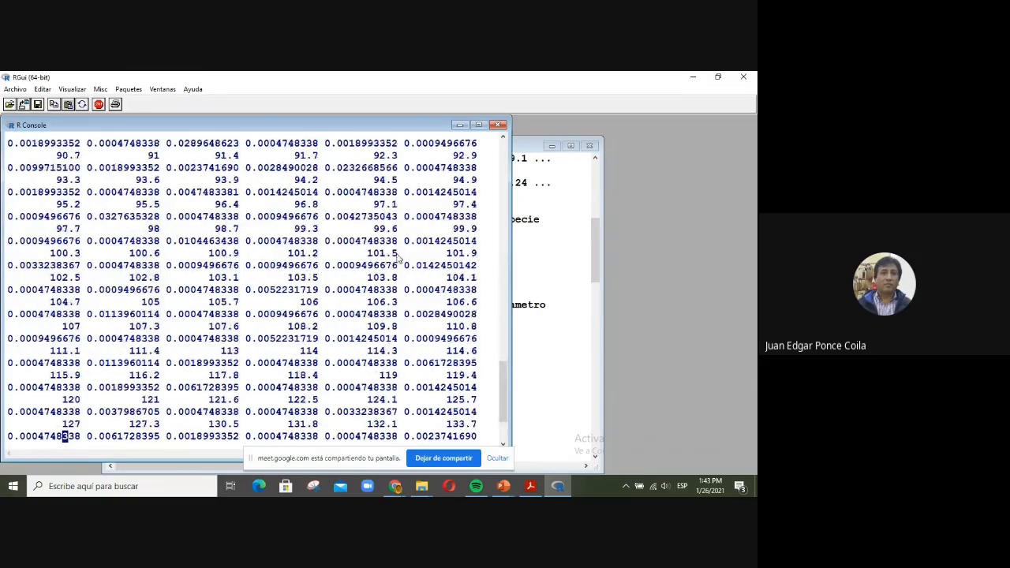
scroll(400, 253, down, 2)
- Below prop.table(tabla_diametro) in the script, add a # separator and the comment "# Algunas representaciones graficas"
click(564, 329)
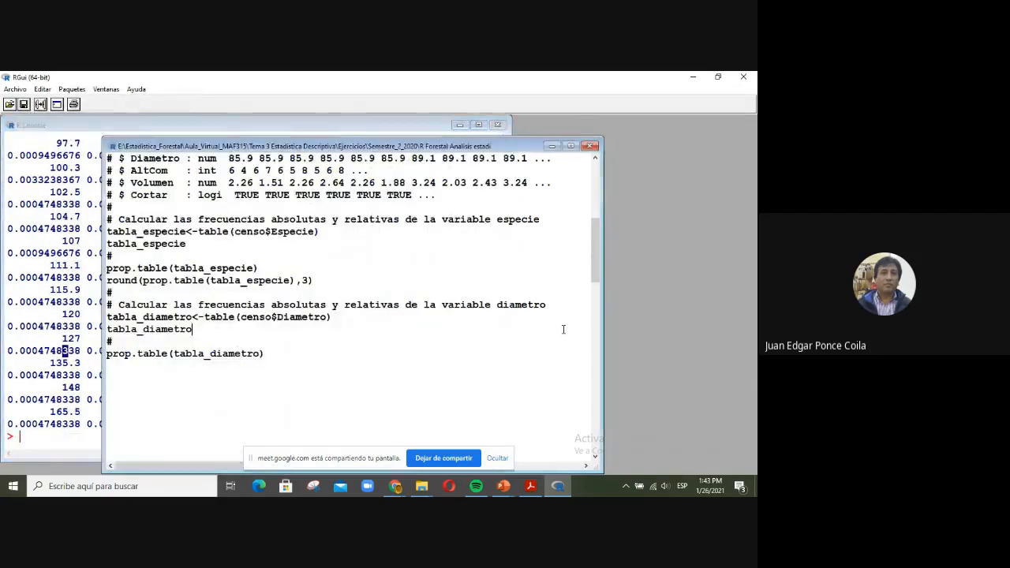
click(325, 355)
key(Return)
text(##)
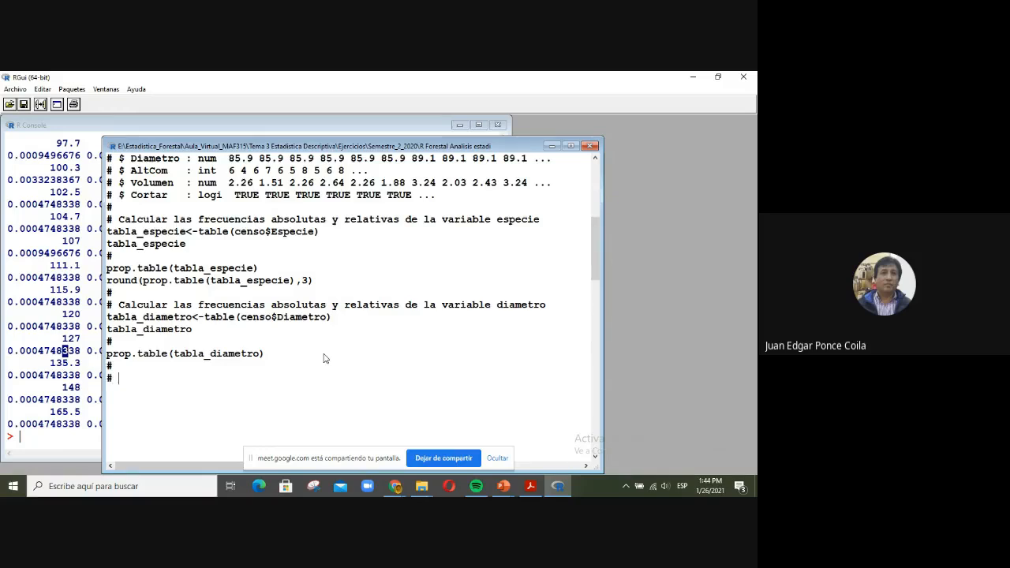
text( Algua)
key(BackSpace)
text(nas representaciones graficas)
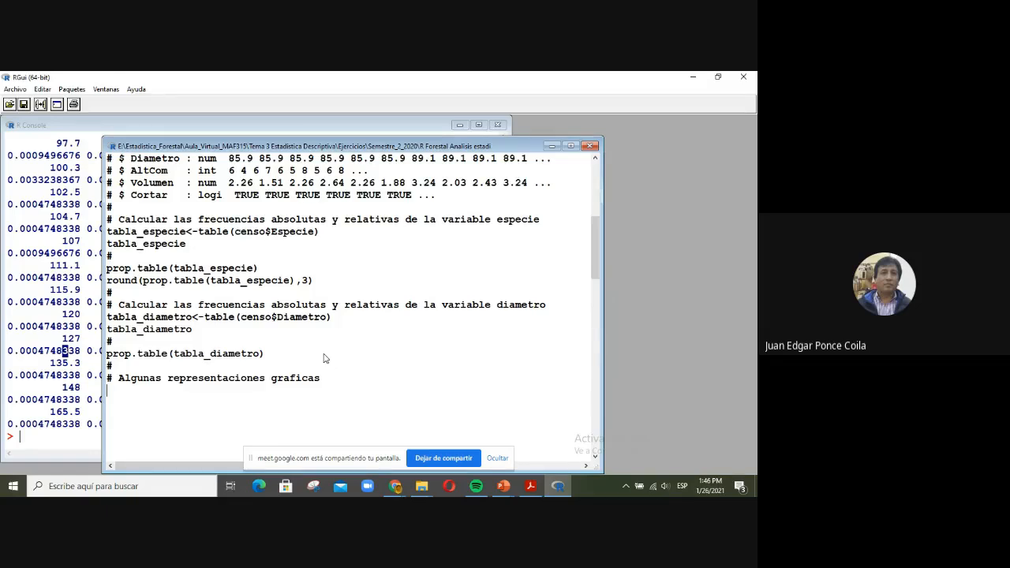
- Add the comment "# Grafico de torta de la variable especie" on the next script line
text(# Grafico de tora)
key(BackSpace)
text(ta de )
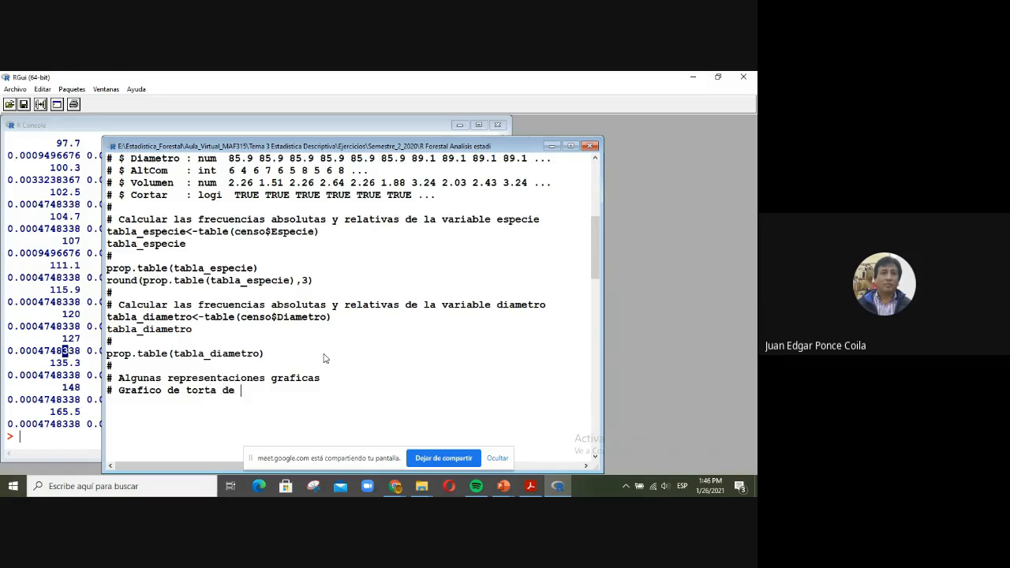
text(la variable)
text(especie)
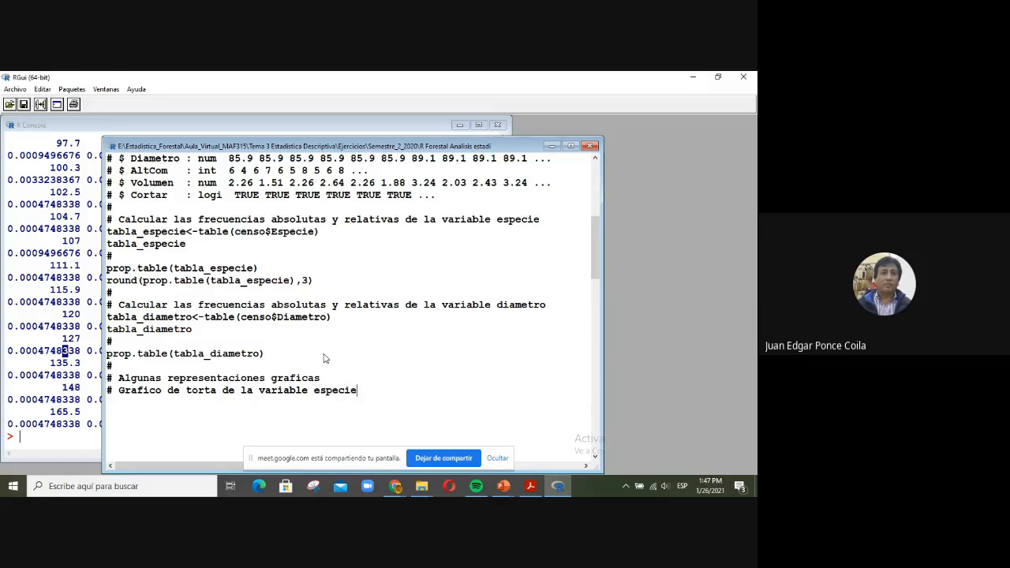
- Start the pie chart call below the torta comment with pie(table(censo$Especie), leaving it open for further arguments
key(Return)
text(pie)
text(()
text(table()
text(censo$Especie)
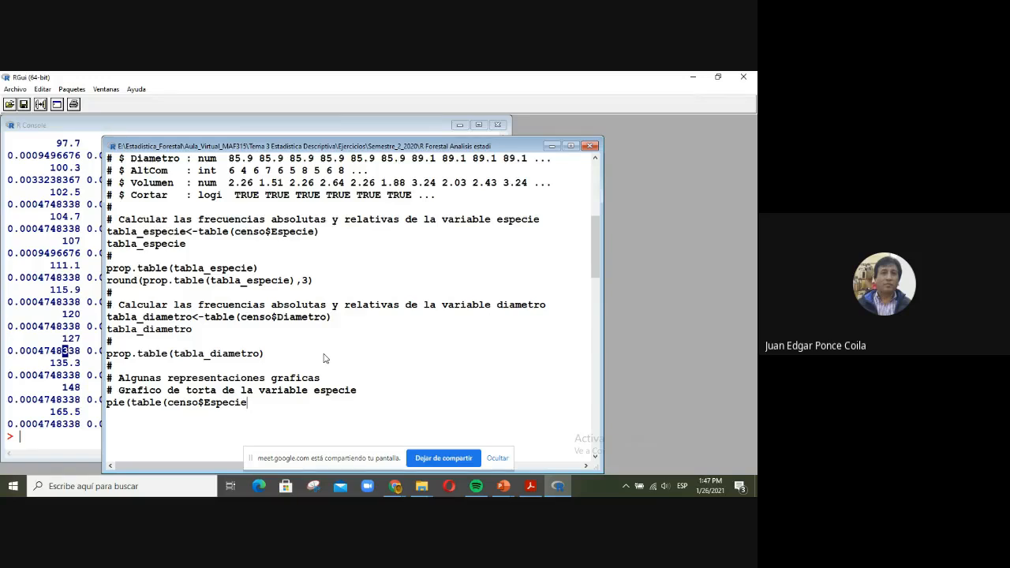
text(),)
- Extend the pie call with a col=c( argument and enter the colours "yellow", "white", "green", "blue" and "orange"
scroll(318, 355, up, 4)
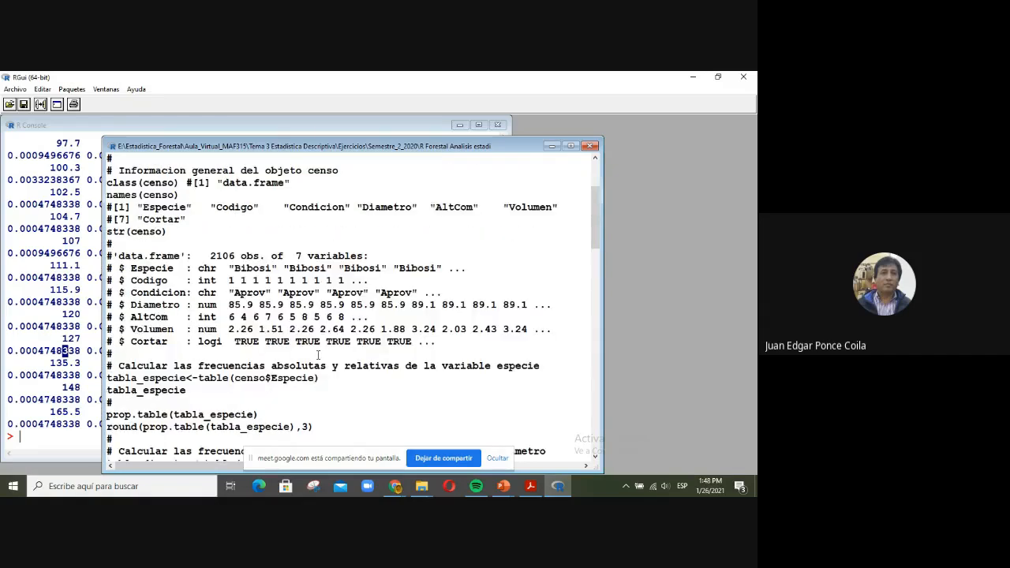
scroll(318, 354, down, 3)
scroll(268, 332, up, 4)
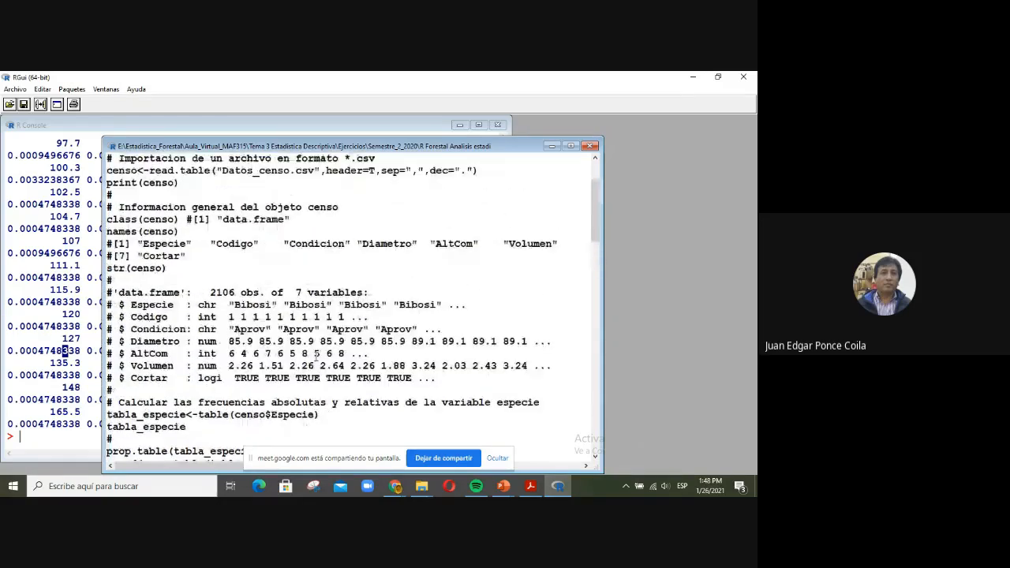
scroll(197, 340, down, 2)
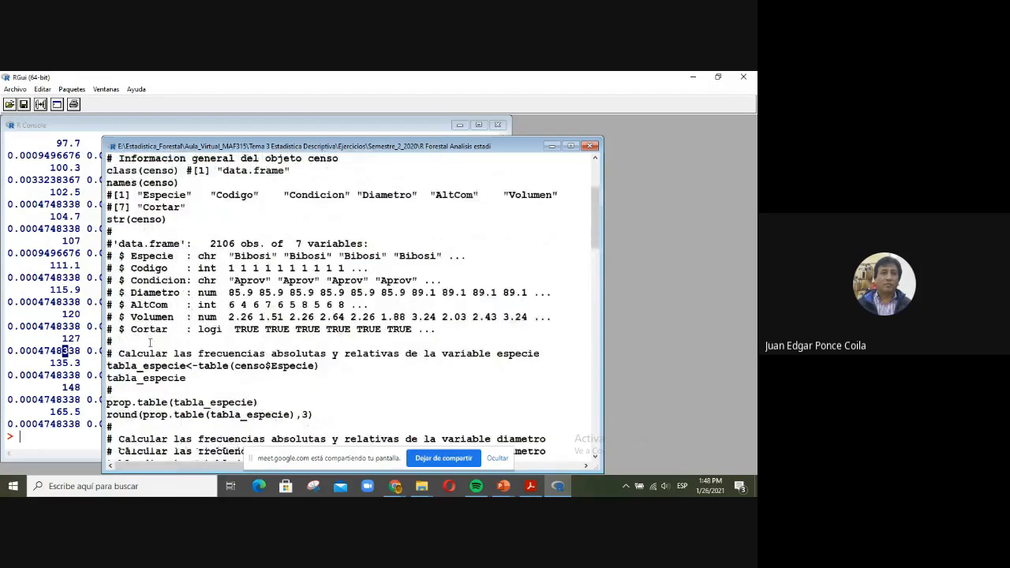
scroll(213, 355, down, 6)
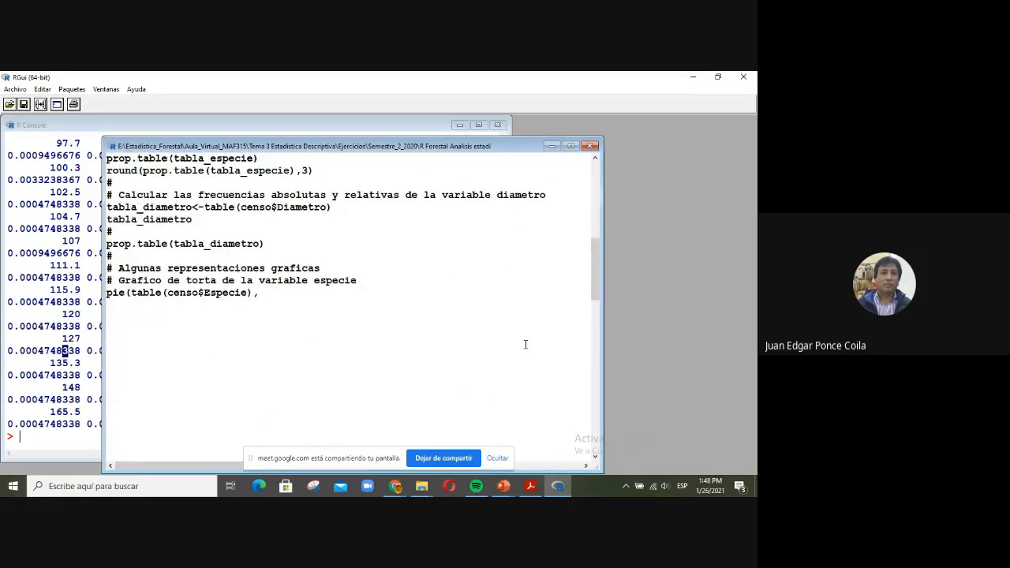
text(col=c("yellow","white",")
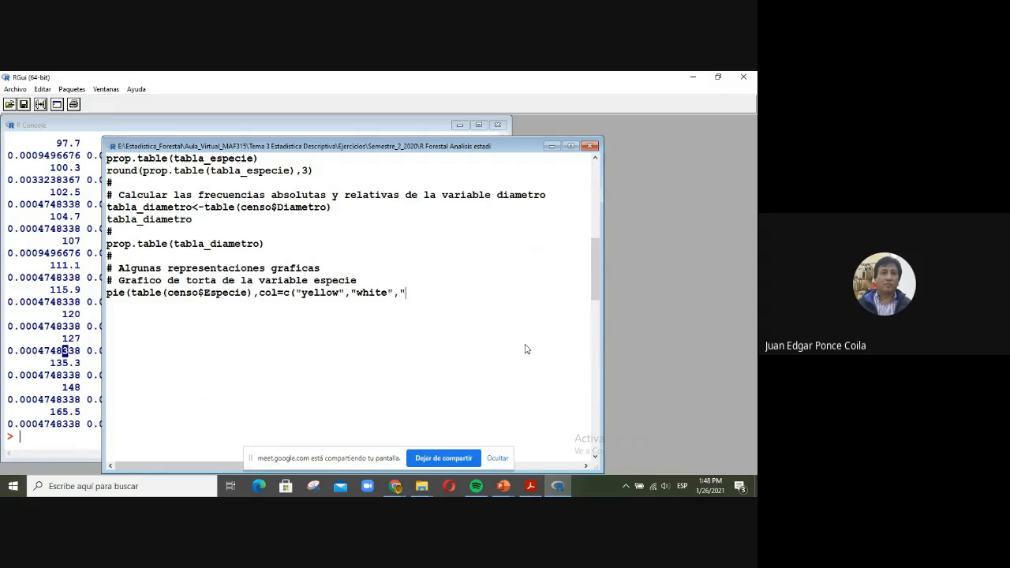
text(green","blue","orange)
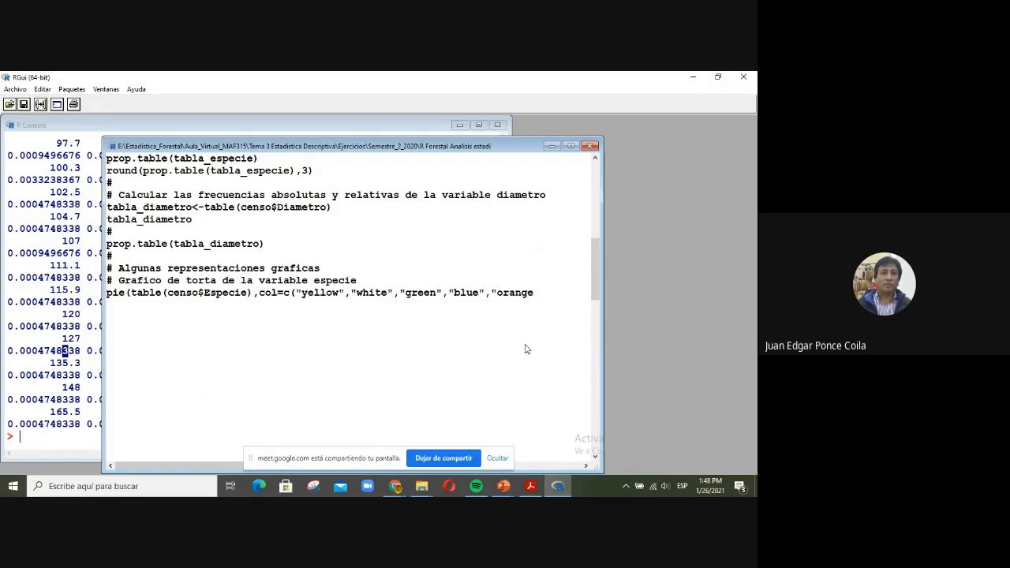
- Continue the pie chart's colour vector on a new line with "red", "brown", "pink", "cyan" and "violet"
text(",)
key(Return)
text())
key(BackSpace)
text("red",")
text(brown)
key(BackSpace)
key(BackSpace)
text(wn",)
text("pink")
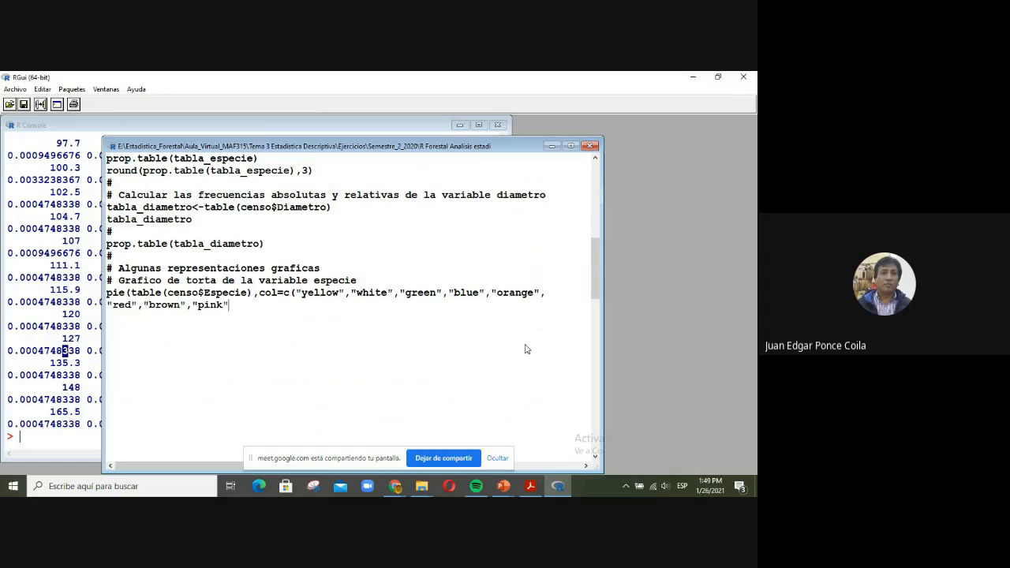
text(,"cyan")
text(,"violet",)
- Run colors() in the console and look through the available colour names around the letter M
click(24, 439)
text(colors())
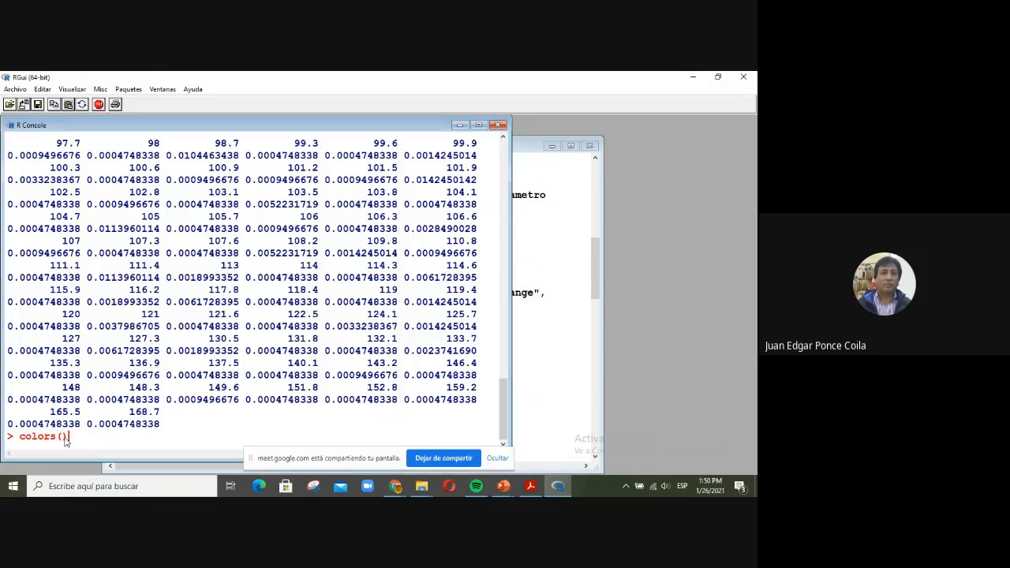
key(Return)
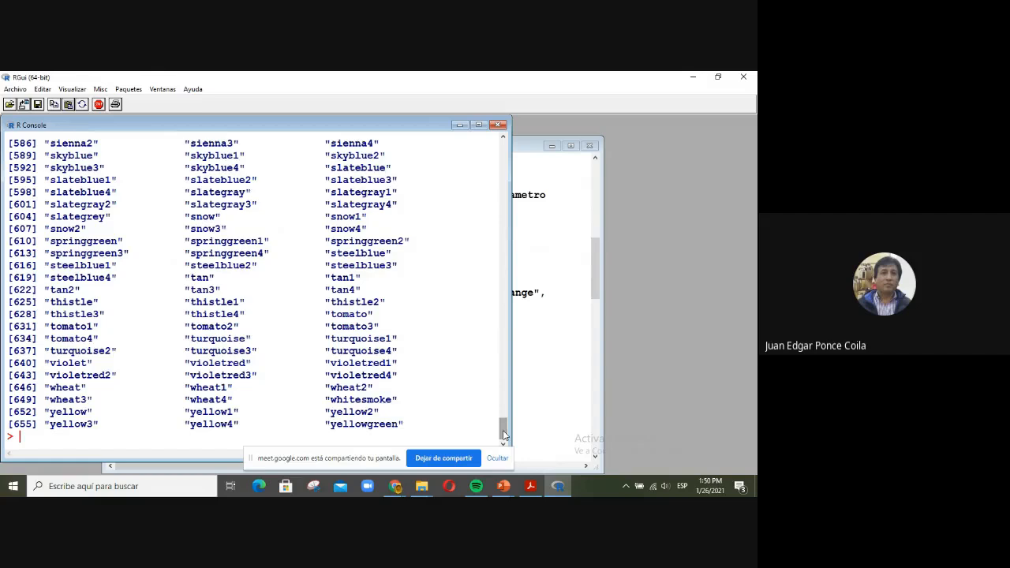
drag(503, 434, 504, 390)
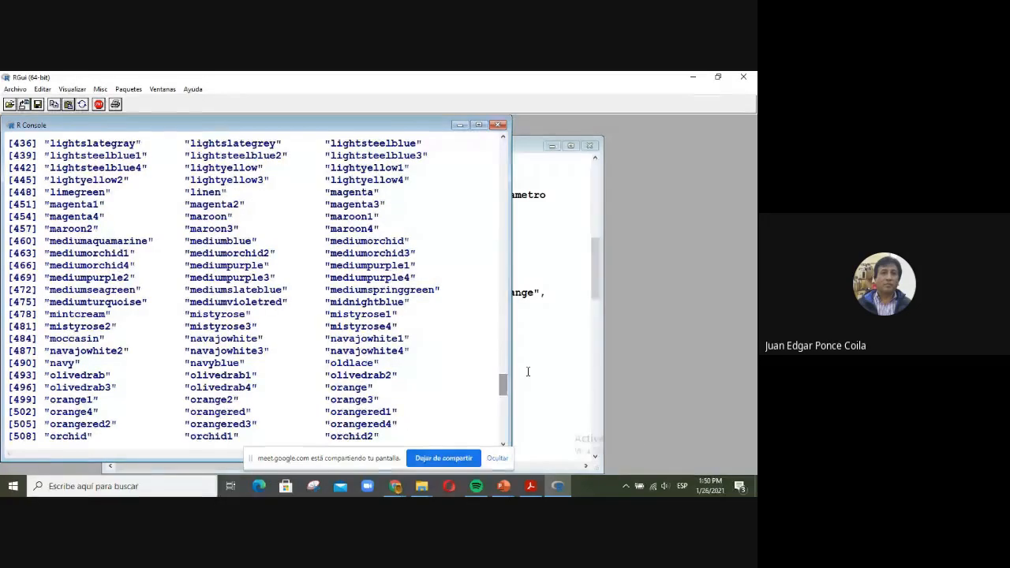
- Add "magenta" as the last colour in the script's pie call and close the colour vector
click(528, 372)
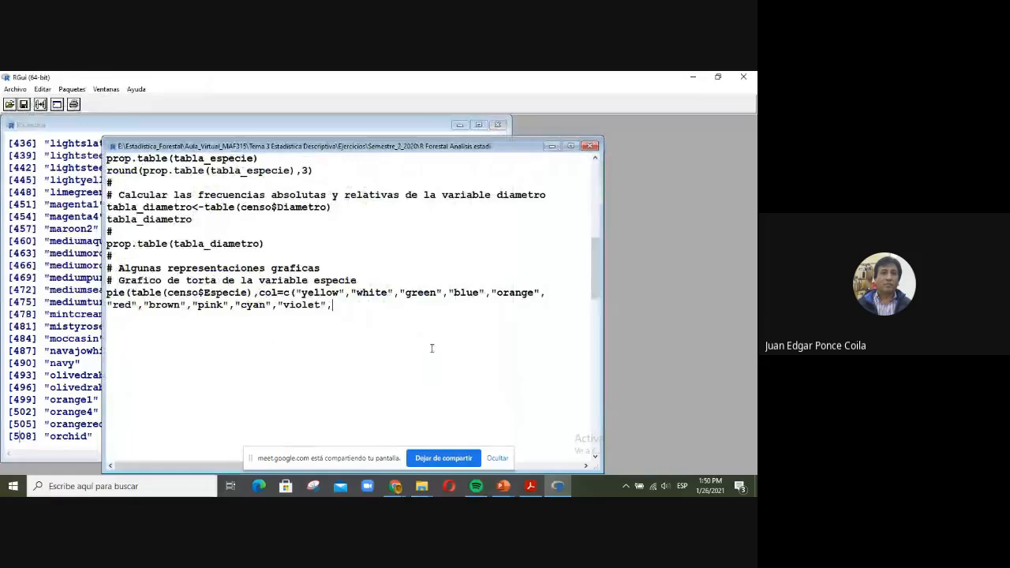
text("magen)
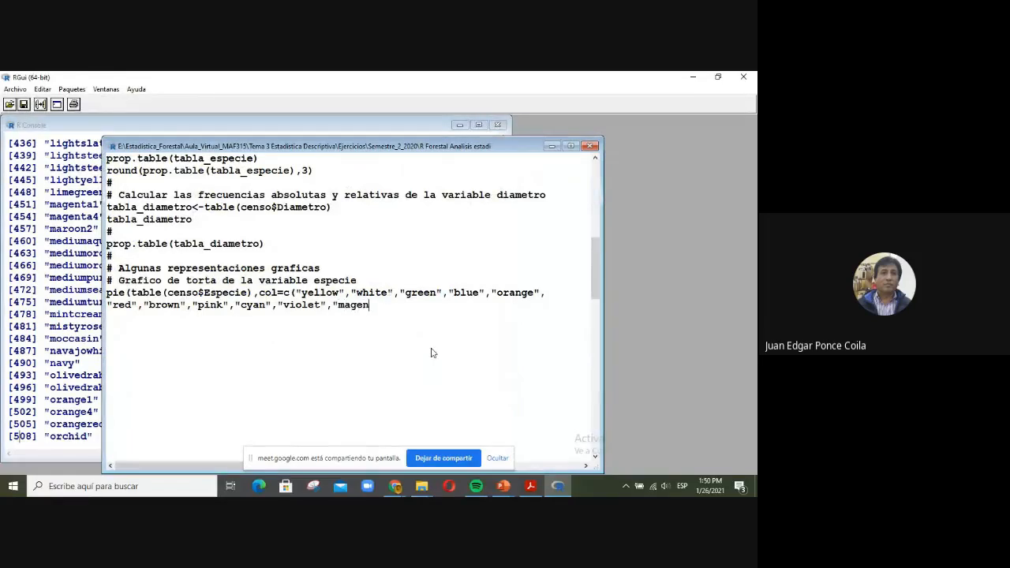
text(ta")
text())
- On a new line, add main="Diagrama de sectores para la variable especie" as the chart title and close the pie call
text(main)
text(()
key(BackSpace)
text(="Diagrama )
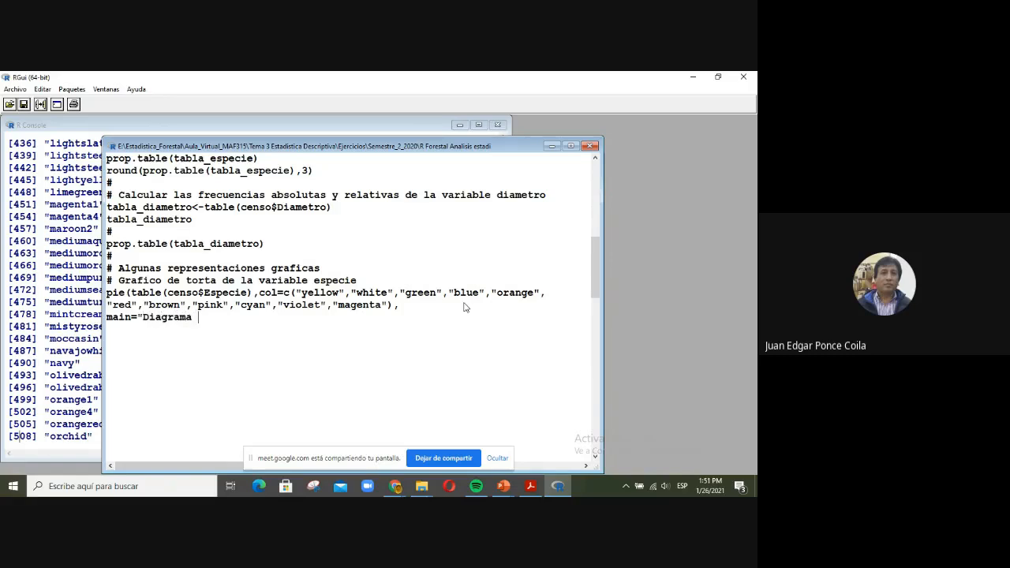
text(de sectores para la )
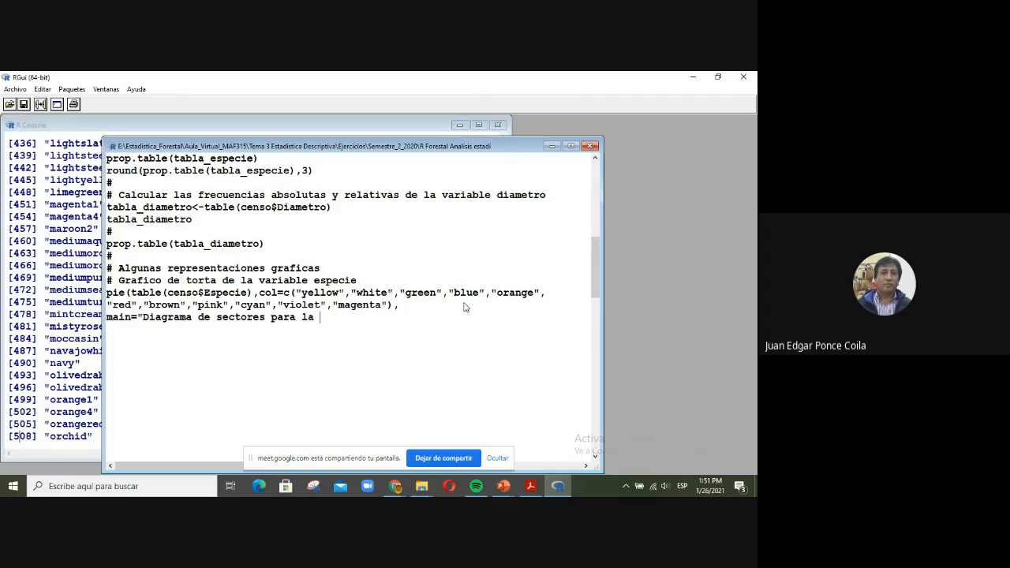
text(variable especie")
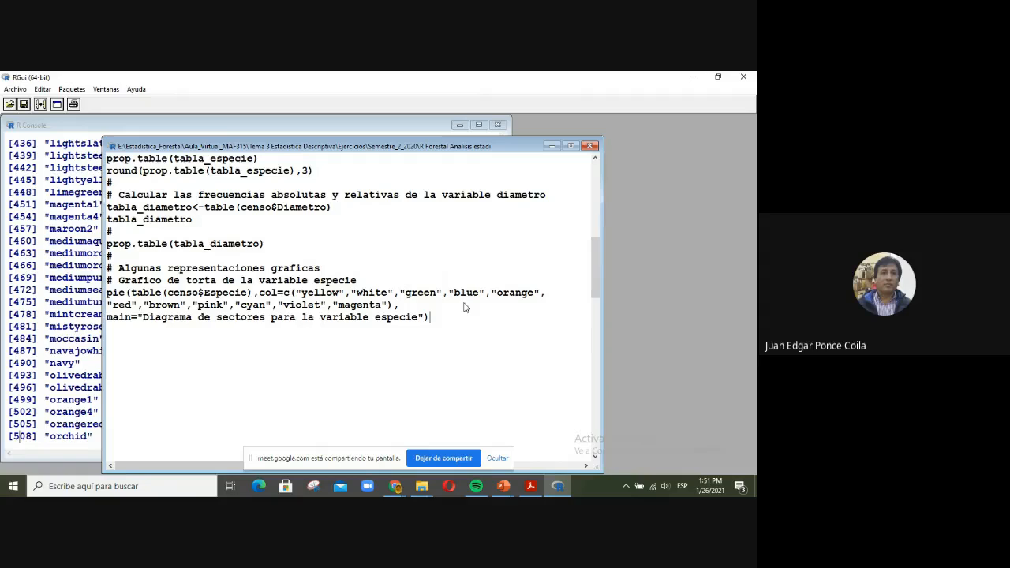
- Clear the console and run the script lines from "# Algunas representaciones graficas" through the end of the pie call
click(60, 347)
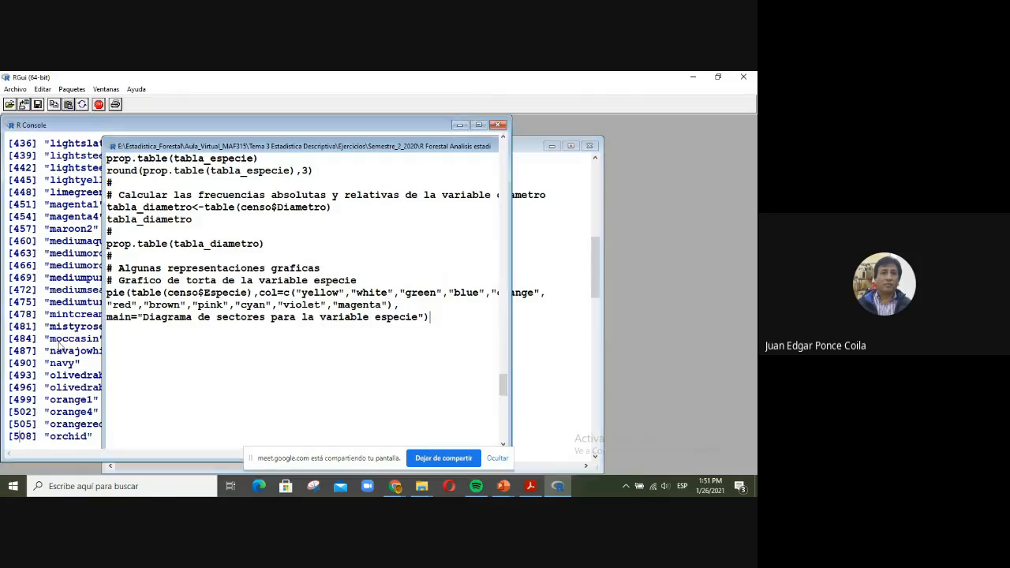
key(ctrl+l)
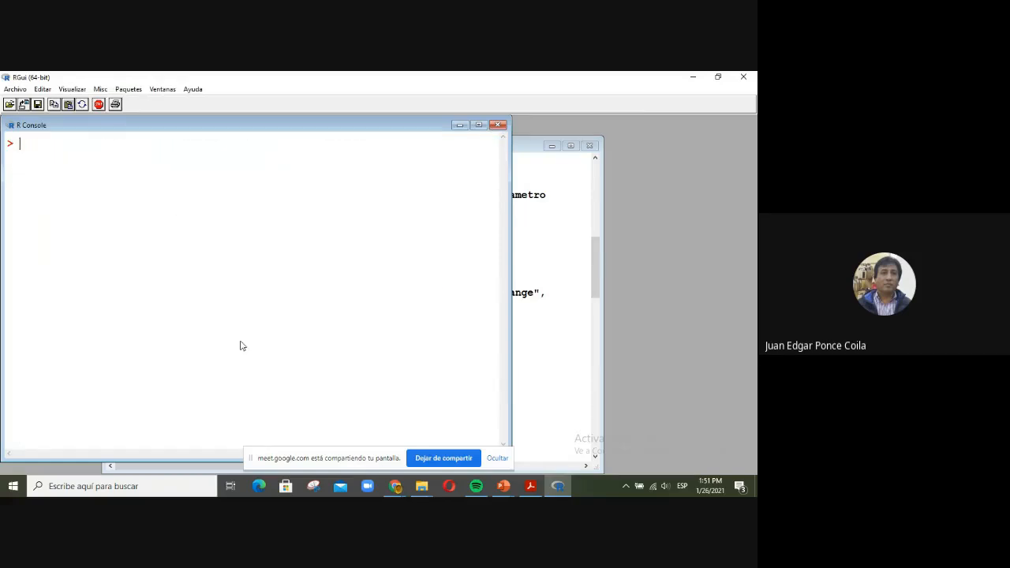
click(543, 335)
drag(440, 321, 106, 269)
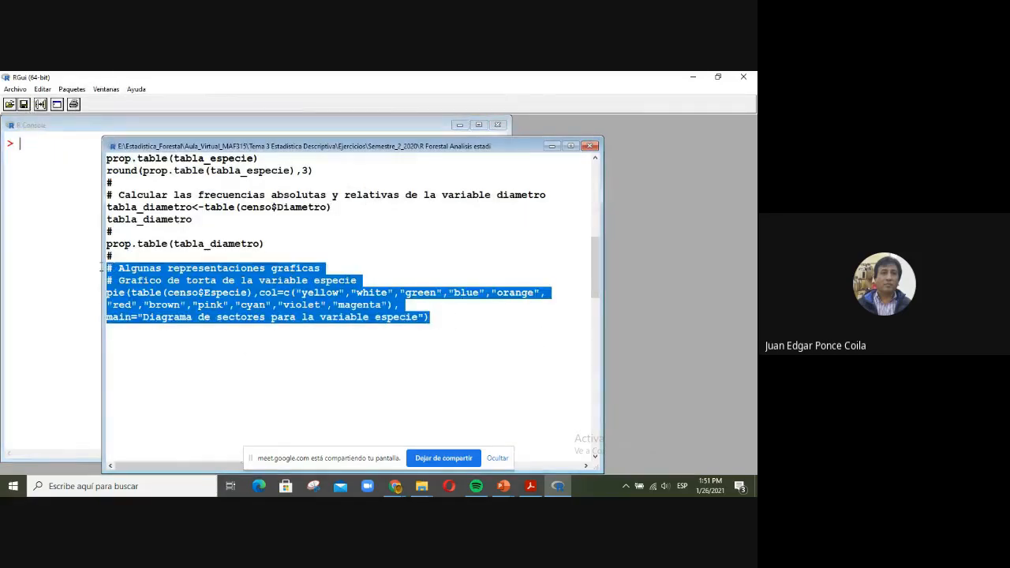
click(41, 107)
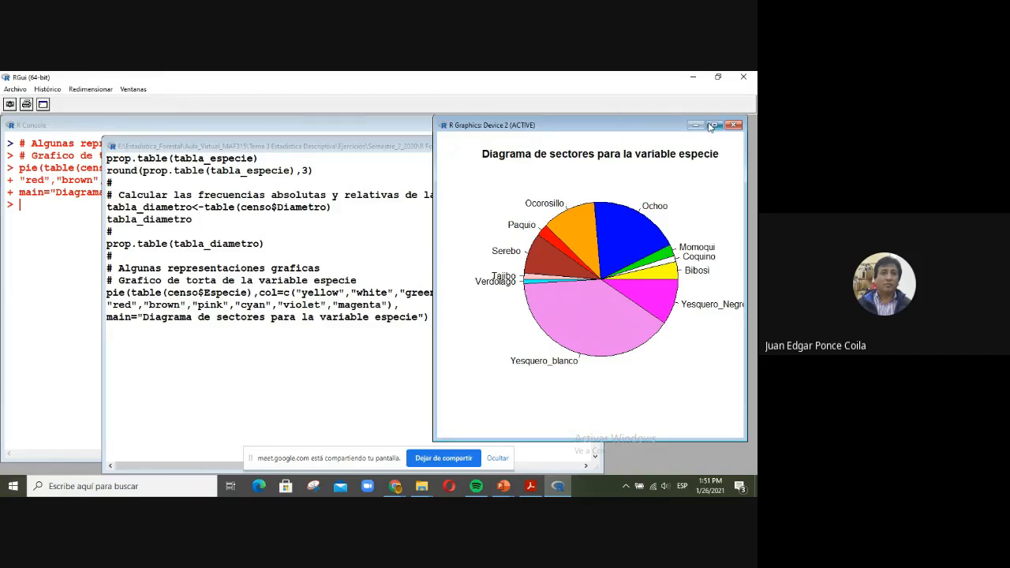
- Reposition the graphics window and compare the pie chart's sectors with the colours listed in the script
drag(655, 126, 419, 136)
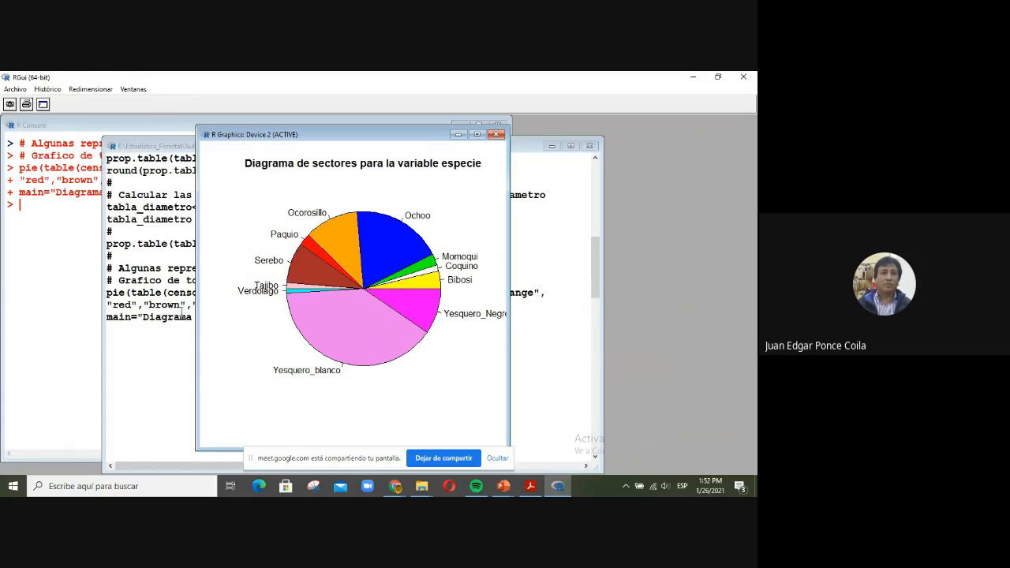
drag(317, 140, 502, 158)
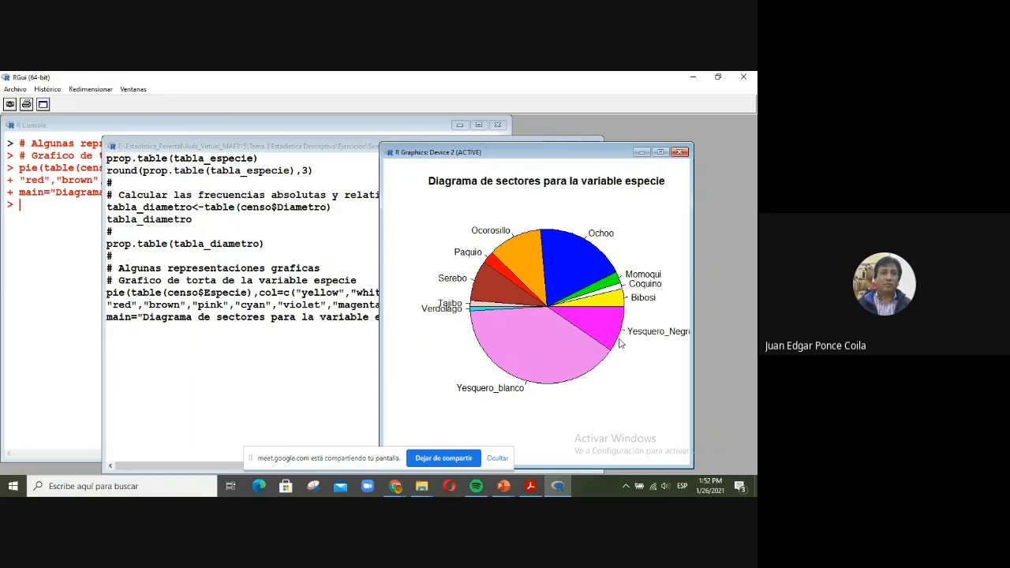
click(336, 356)
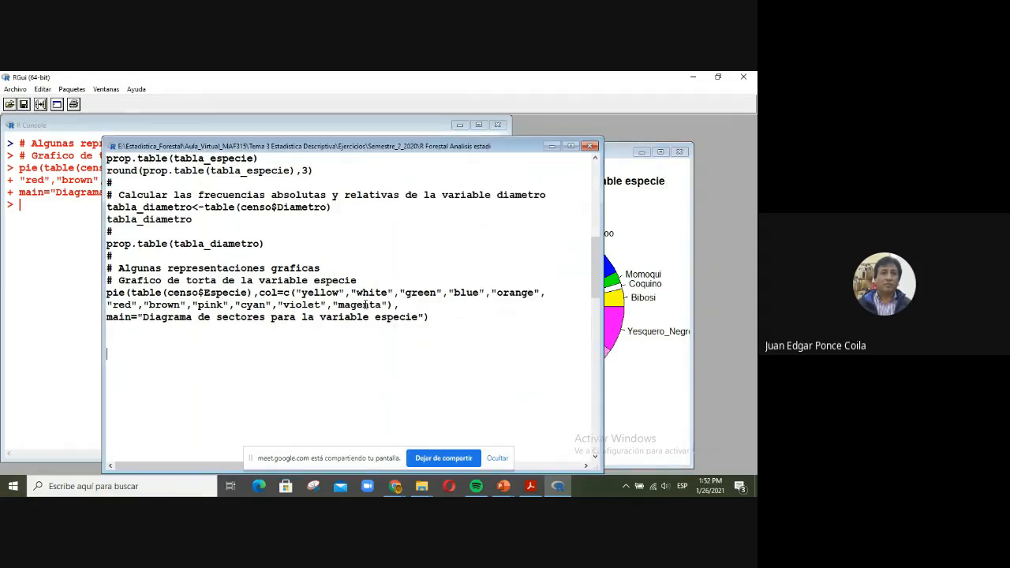
- Run colors() again in the console and examine the list of colour names back to its beginning
click(79, 373)
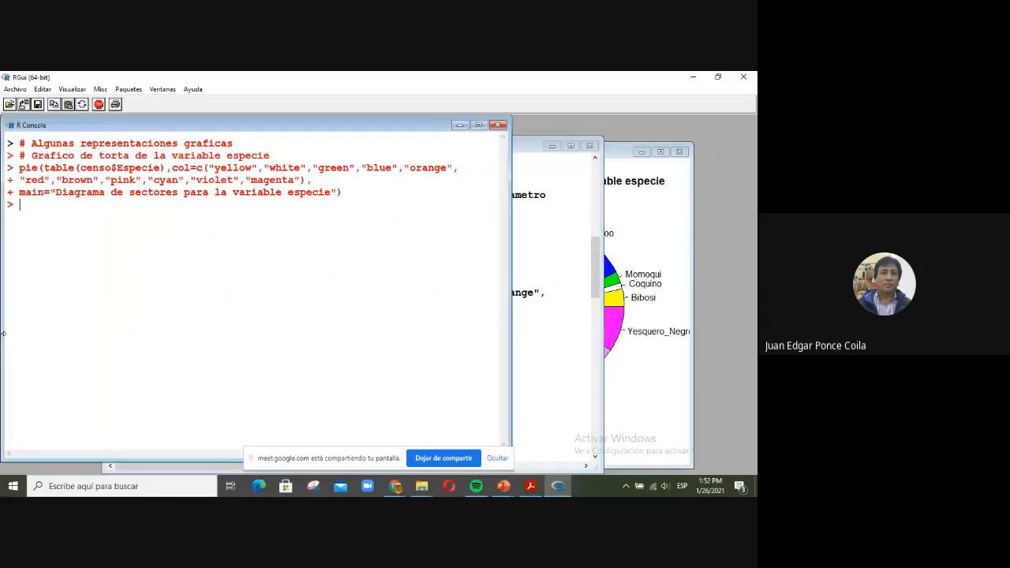
text(colors())
key(Return)
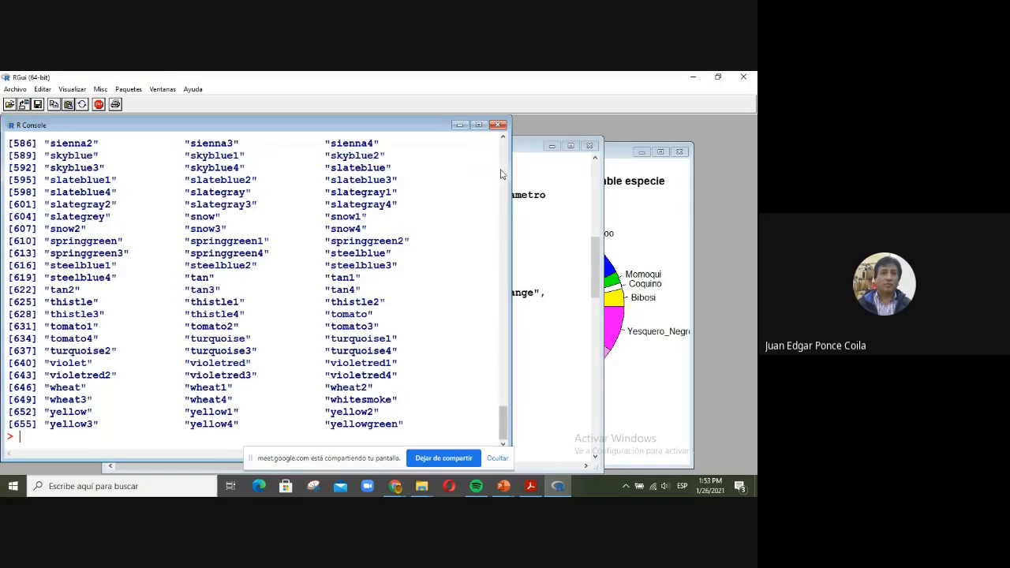
scroll(500, 173, up, 8)
scroll(500, 174, up, 8)
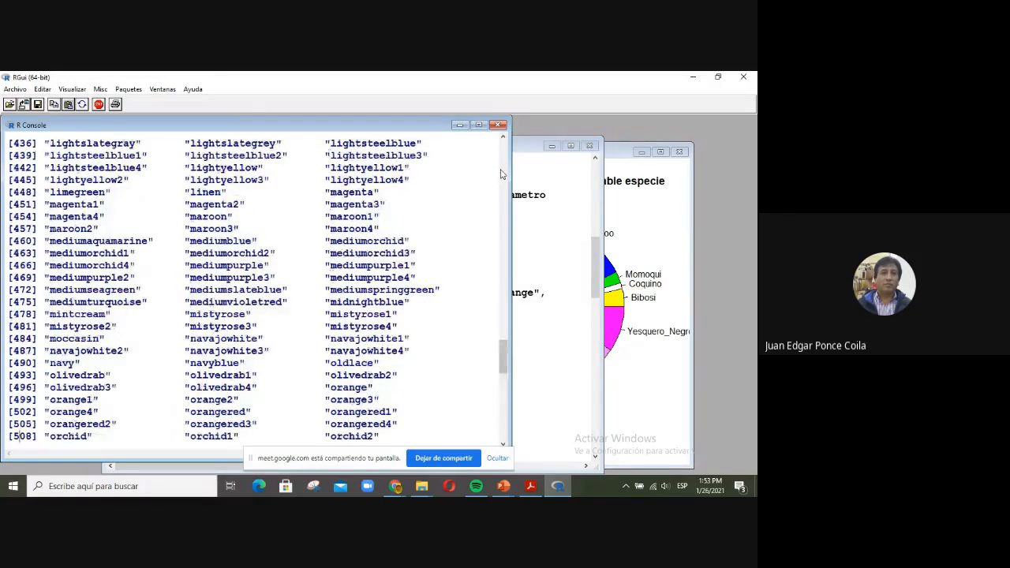
scroll(500, 173, up, 8)
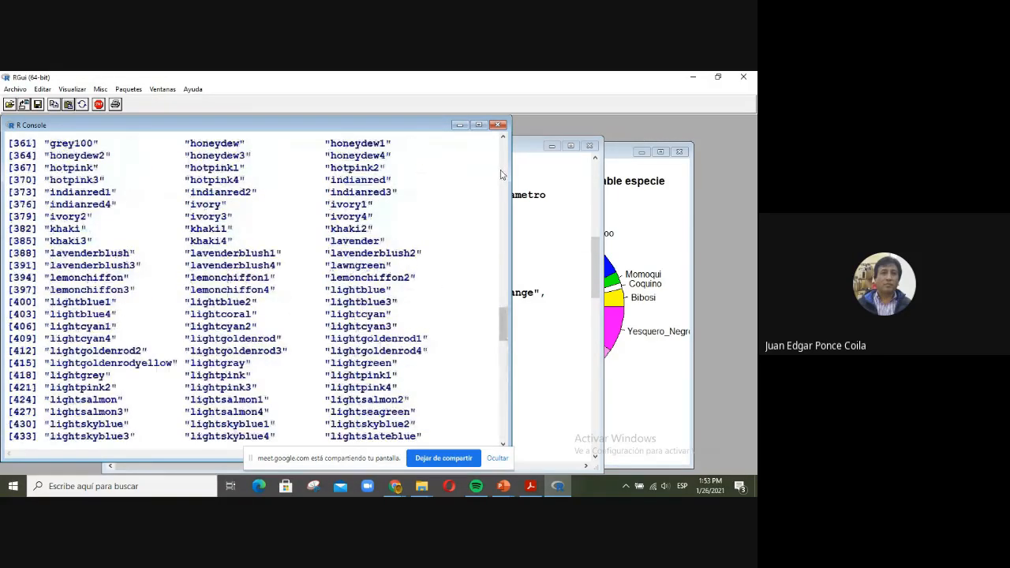
scroll(500, 174, up, 8)
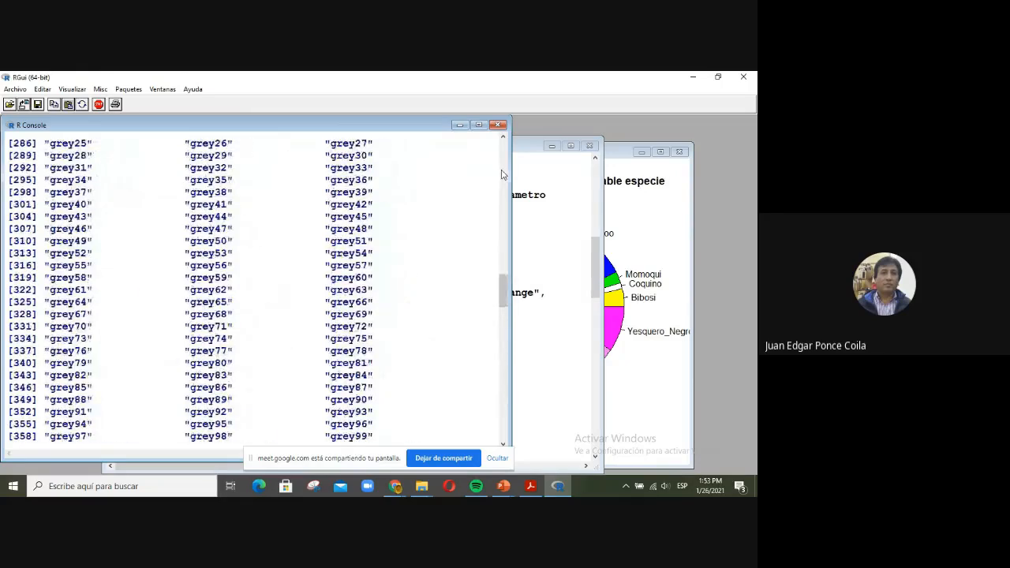
scroll(502, 173, up, 20)
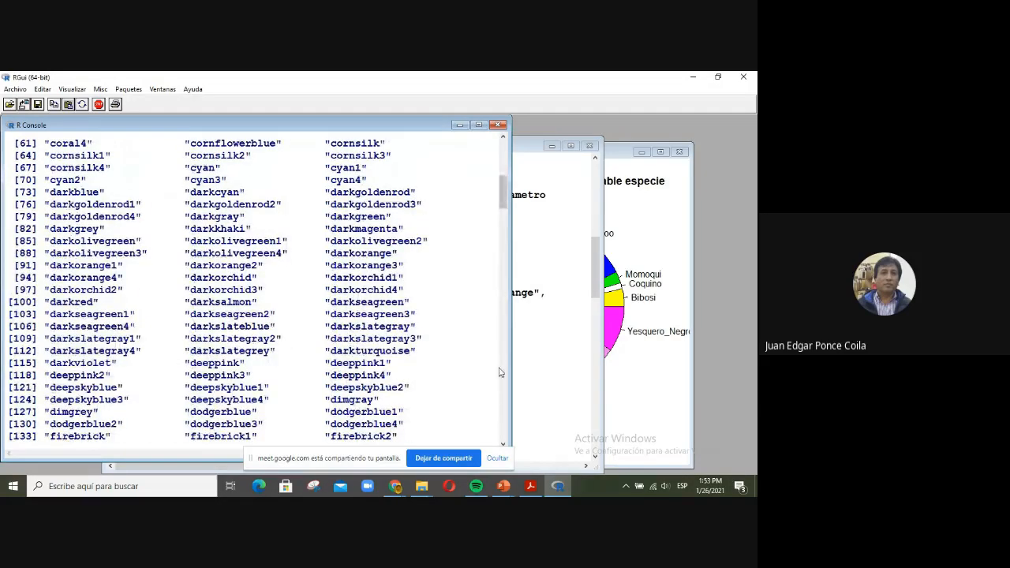
scroll(505, 167, up, 7)
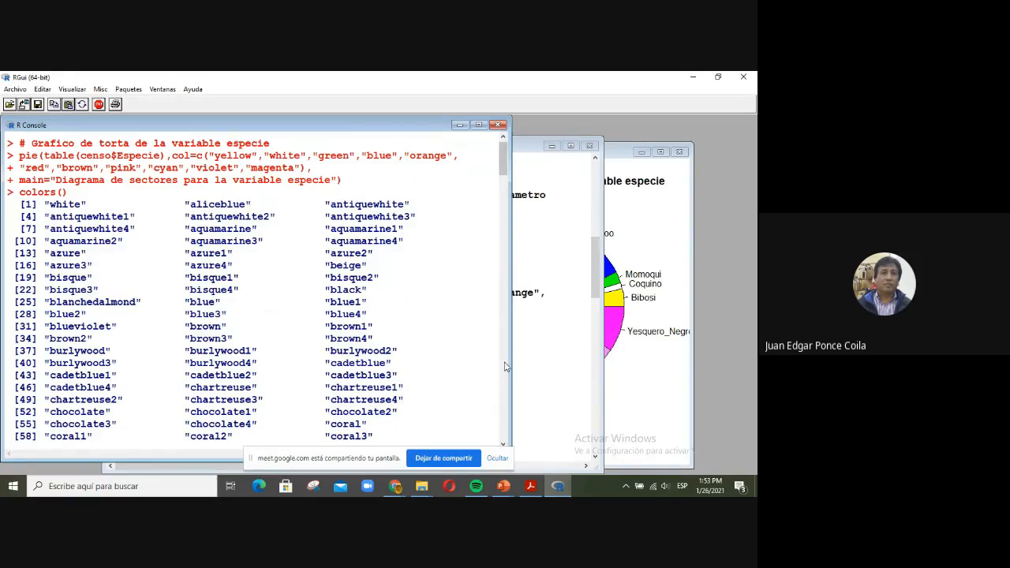
scroll(505, 366, down, 7)
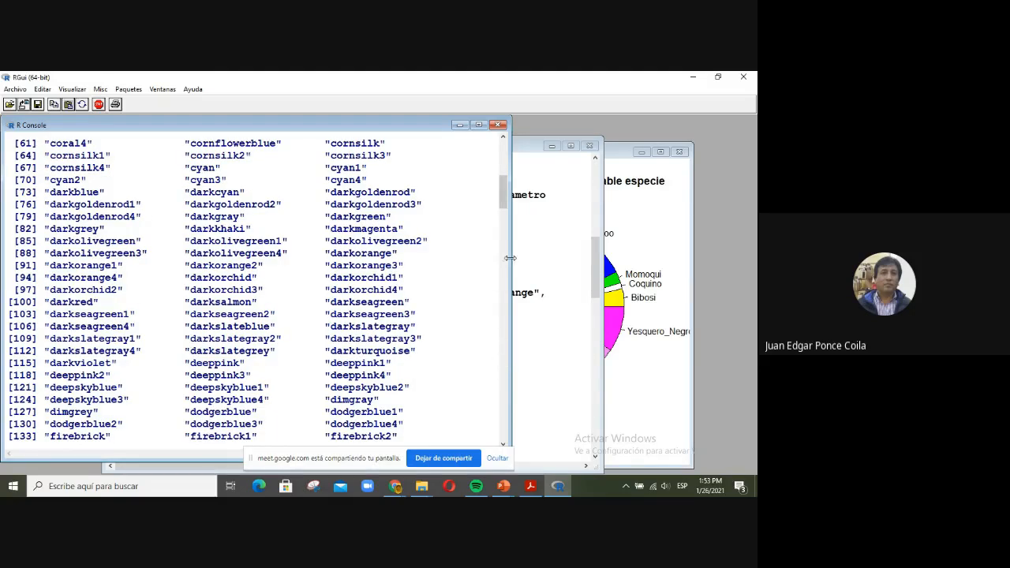
click(506, 167)
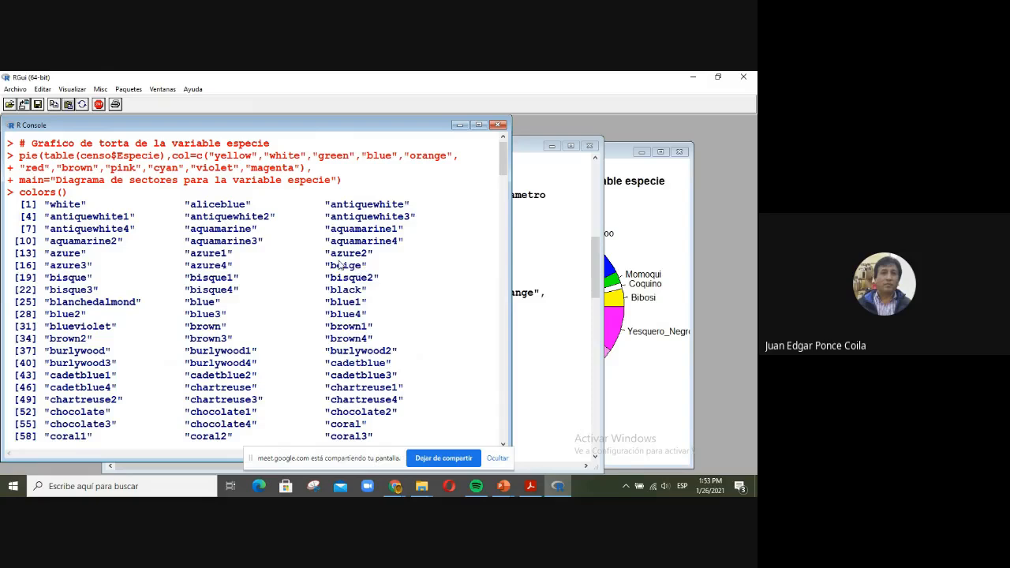
- Return to the script and replace "magenta" with "beige" in the pie call's colour vector
click(633, 394)
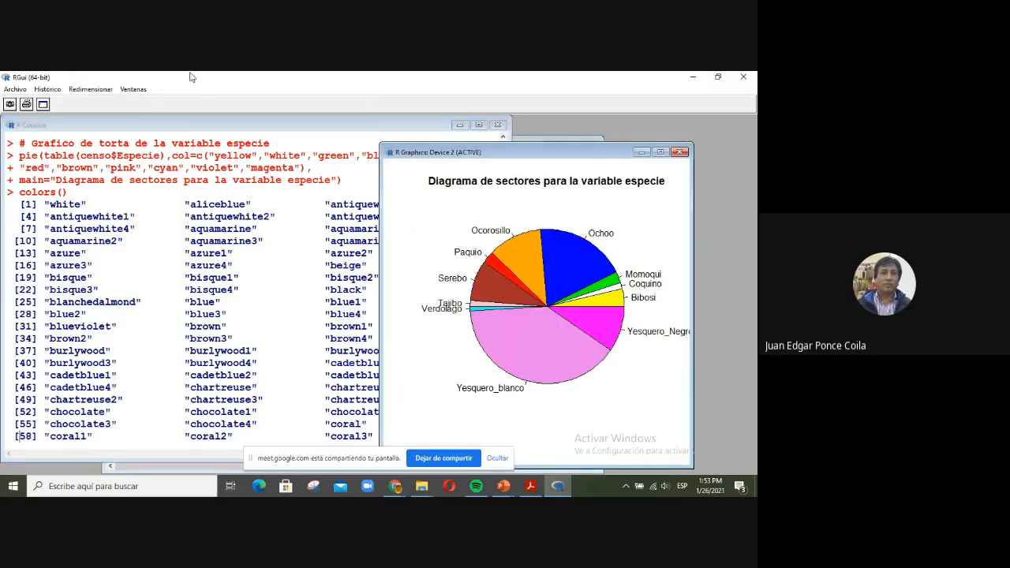
click(131, 89)
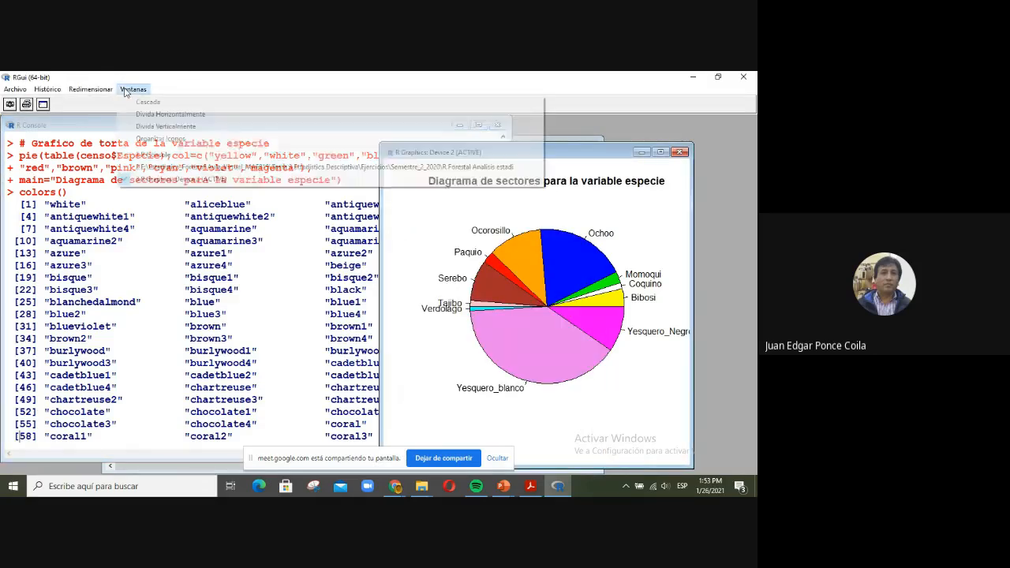
click(165, 166)
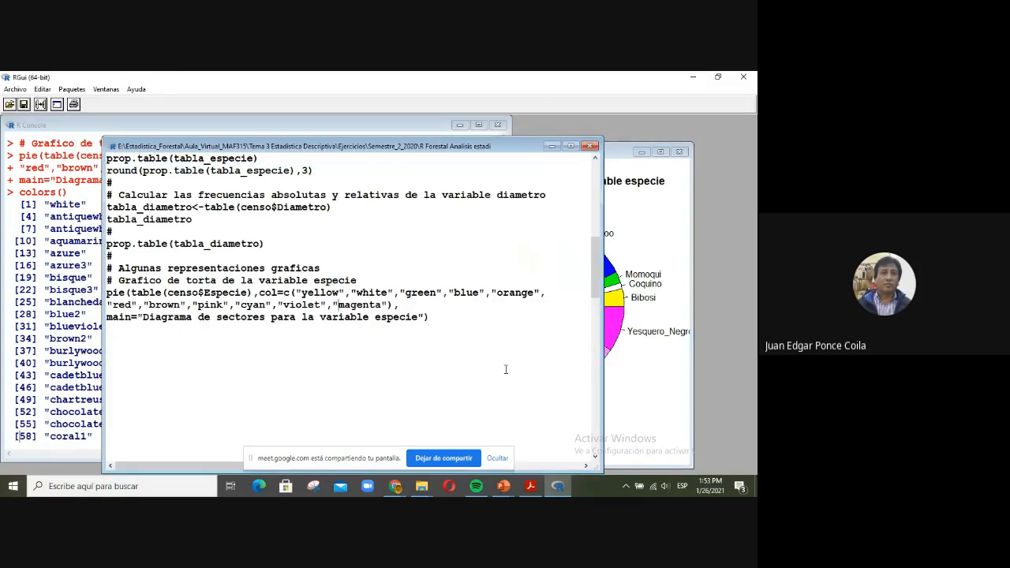
text(b)
text(eige)
key(Delete)
key(Delete)
key(Delete)
key(Delete)
key(Delete)
key(Delete)
key(Delete)
- Run the script lines from the diameter frequencies section through the end of the pie call and bring the redrawn pie chart forward
drag(453, 321, 24, 183)
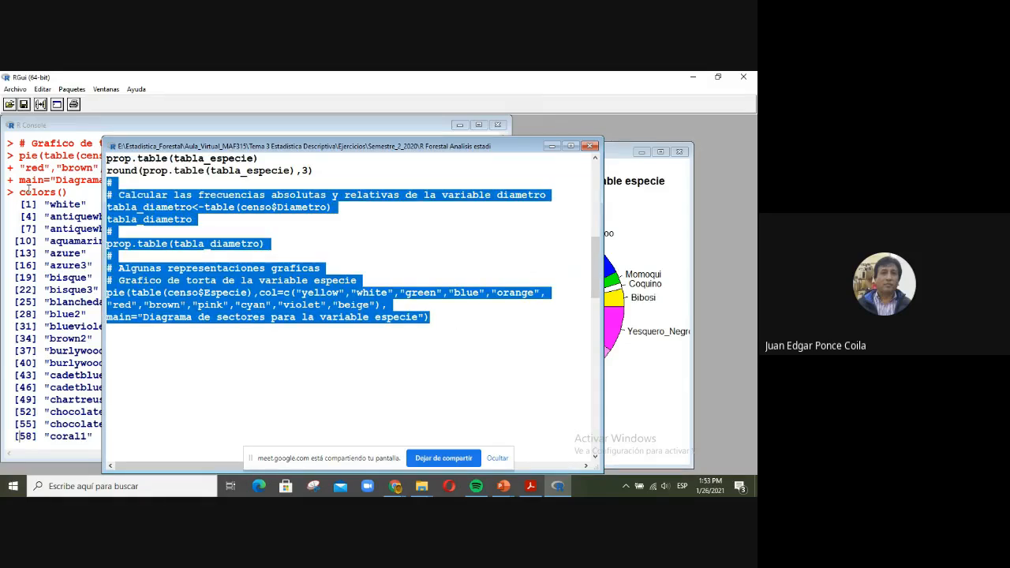
click(40, 105)
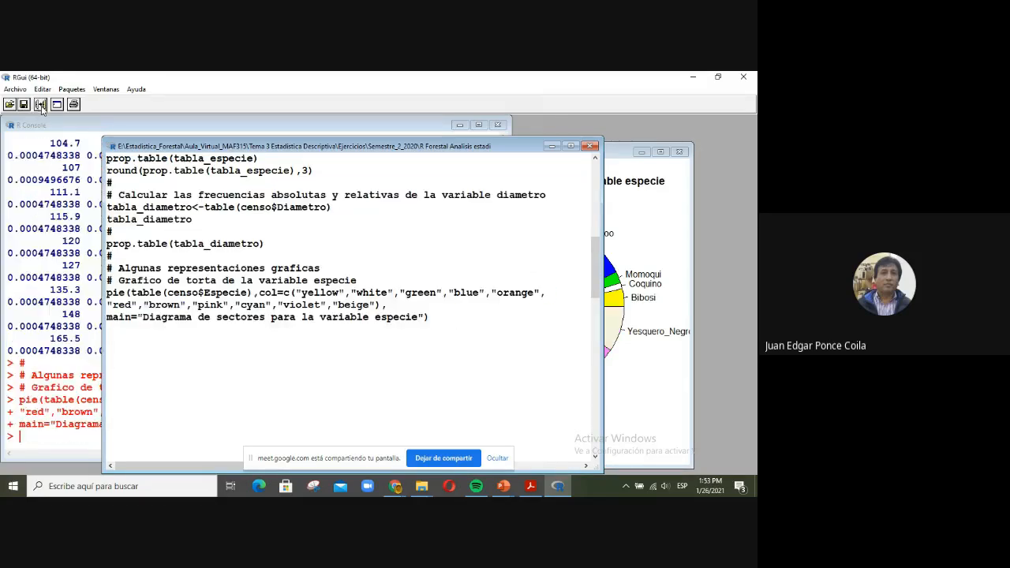
click(620, 155)
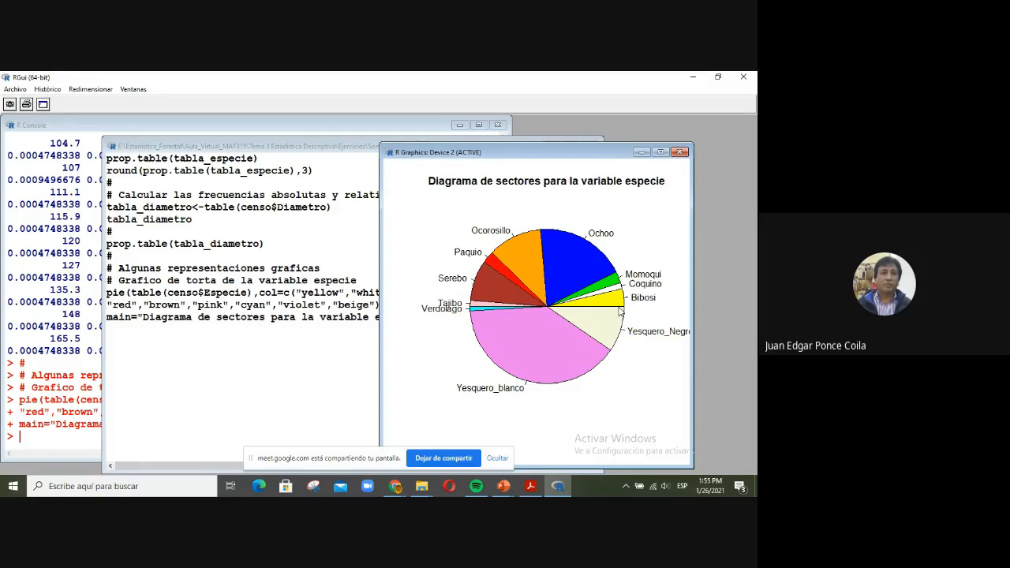
- Add "#" separator lines after the pie call and the graphics heading, and the comment "# Grafico de barras de la variable especie" below the pie call
click(355, 356)
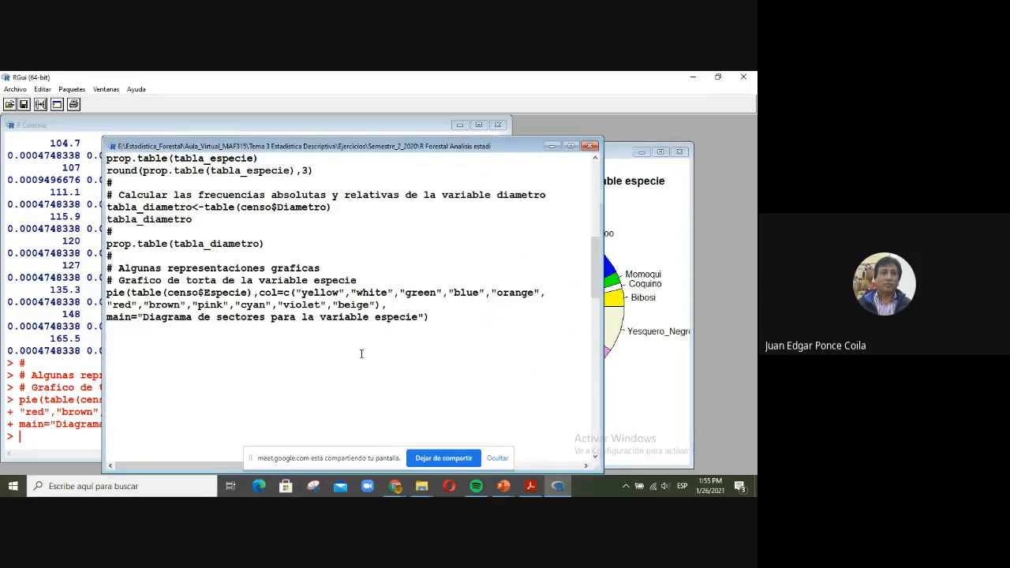
click(450, 317)
click(517, 331)
text(#)
key(Return)
text(#)
click(355, 266)
key(Return)
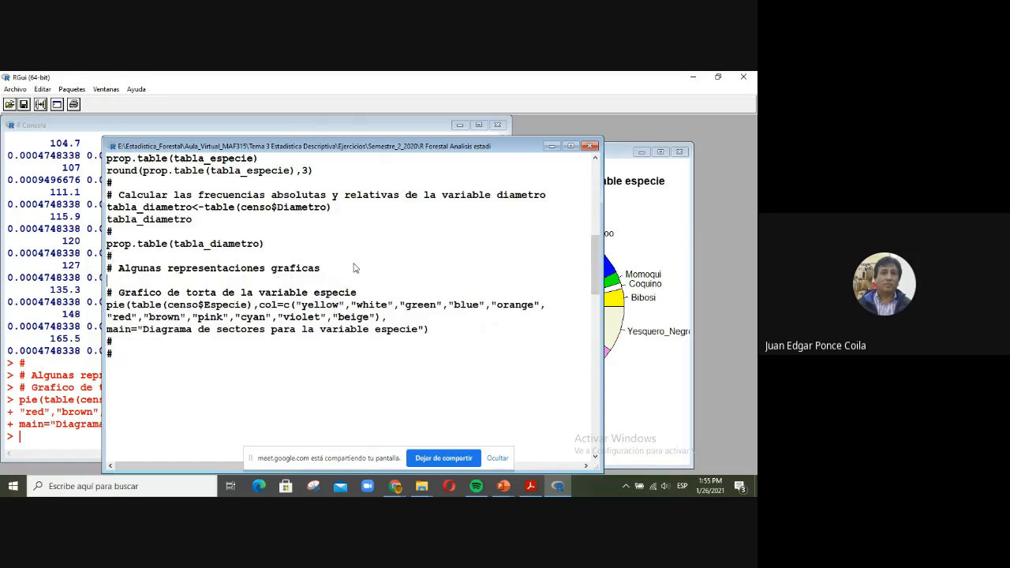
text(# Grafico de barras )
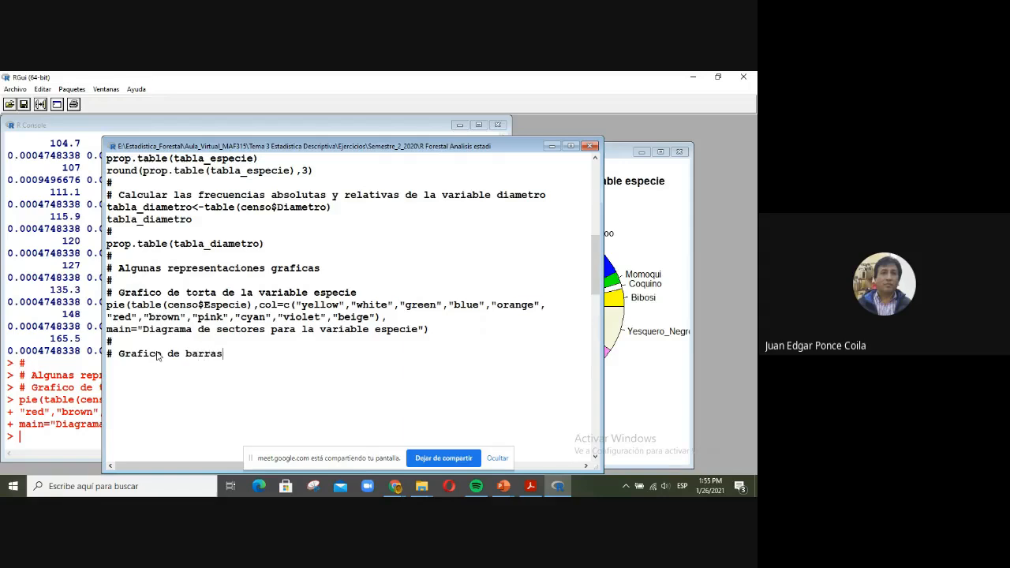
text(de la variable especie)
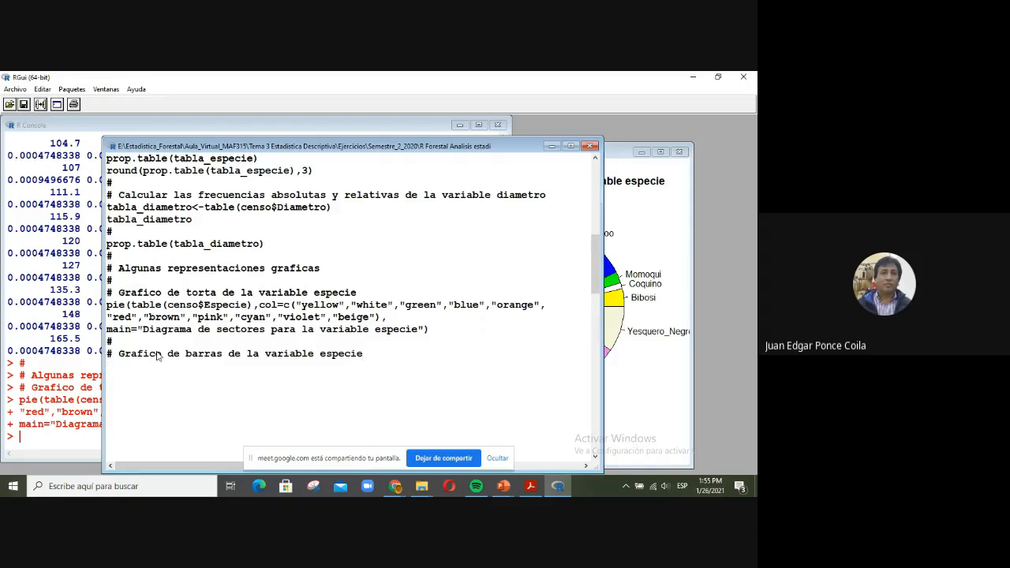
- Begin the bar chart call below its comment with barplot(table(censo$Especie), as the data argument
text(barplot)
text((table(censo)
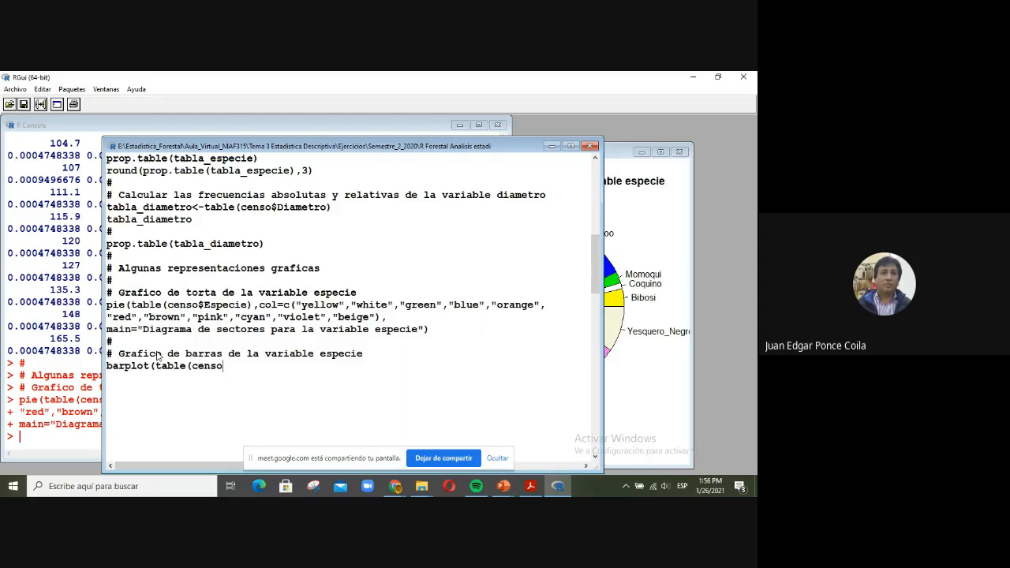
text($Espe)
text(cie)
text()))
text(,)
- Copy the complete col=c(...) colour vector from the pie call into the barplot call after its data argument
drag(260, 305, 387, 319)
key(ctrl+c)
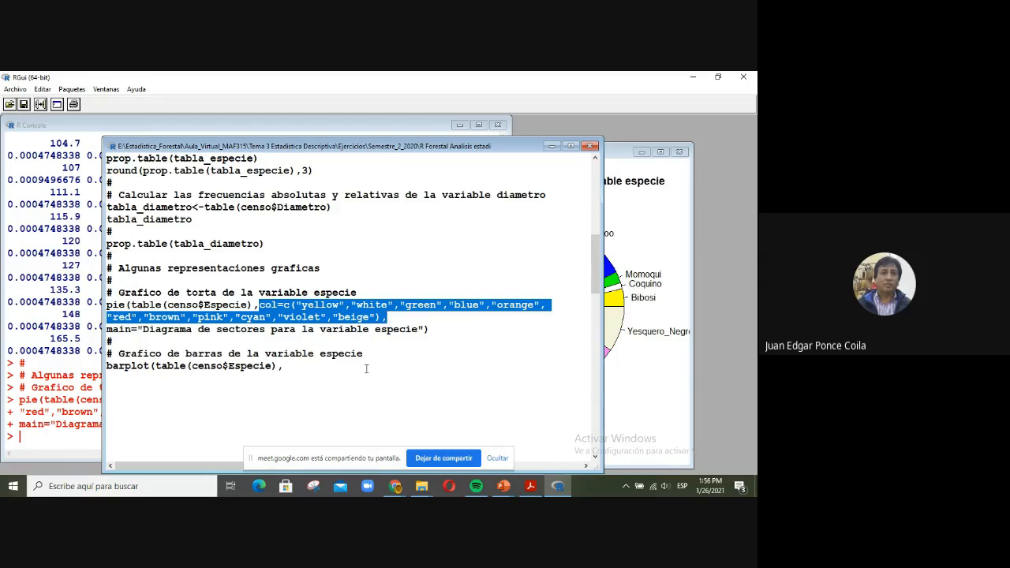
click(322, 369)
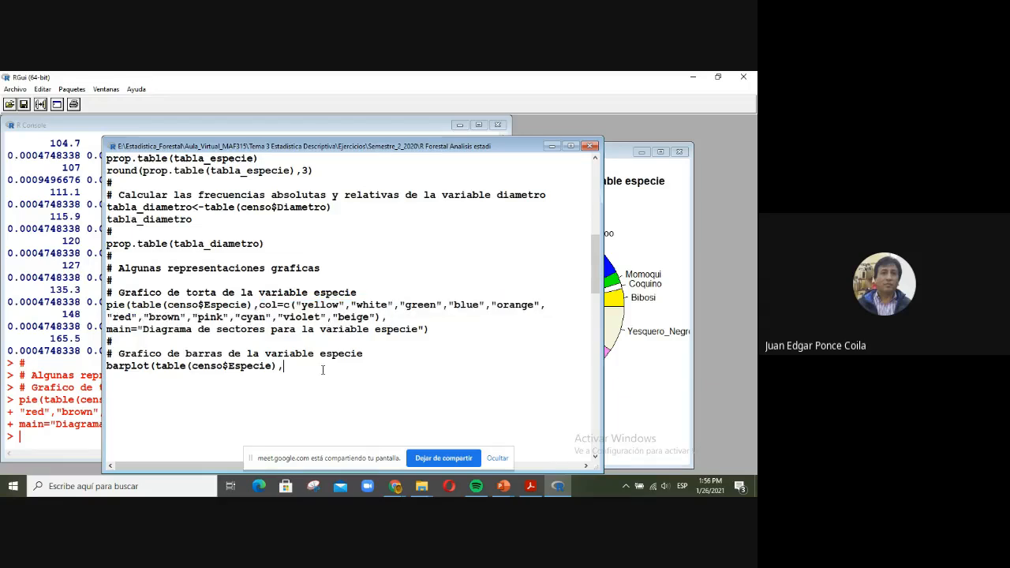
key(ctrl+v)
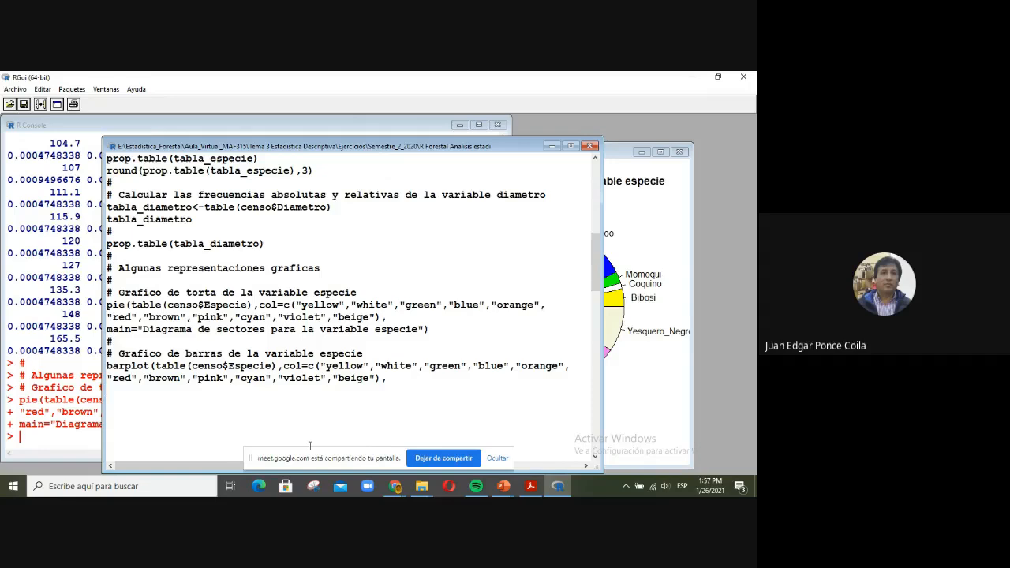
- Add the axis labels xlab="Especies forestales" and ylab="Frecuencia absoluta" to the barplot call
text(xlab=")
text(Especies)
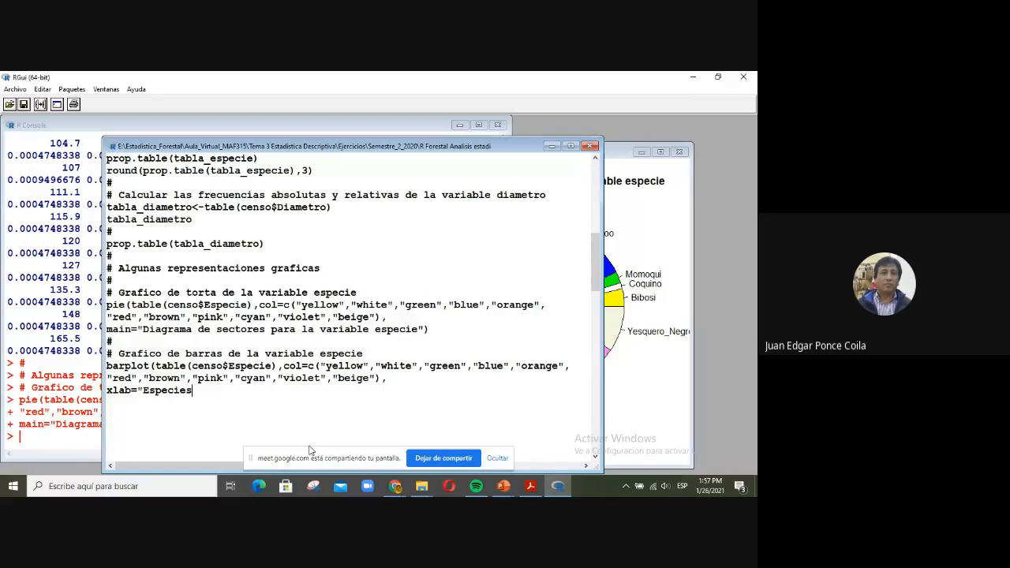
text( forestales")
text(,ylab=")
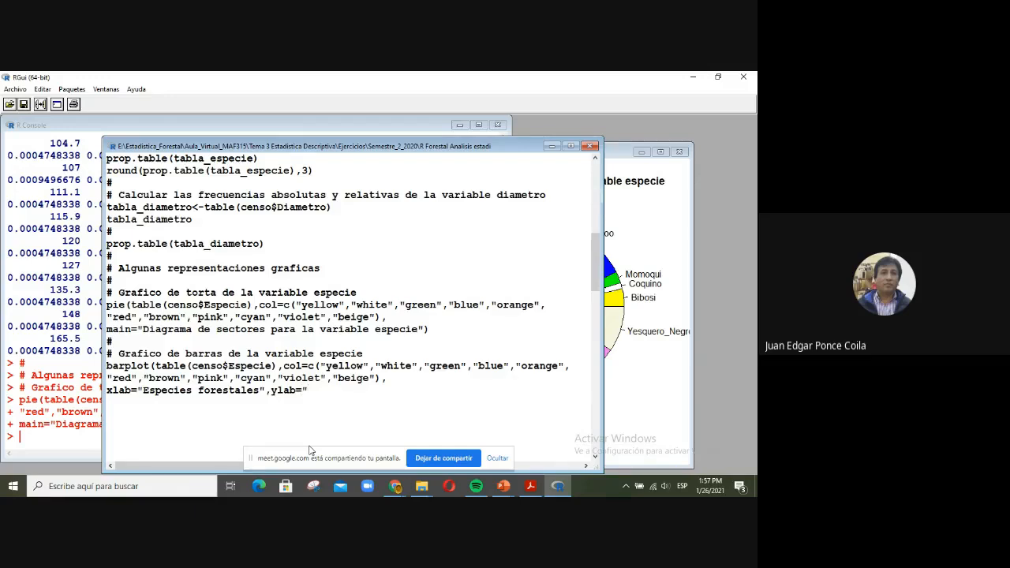
text(Frecuencia absol)
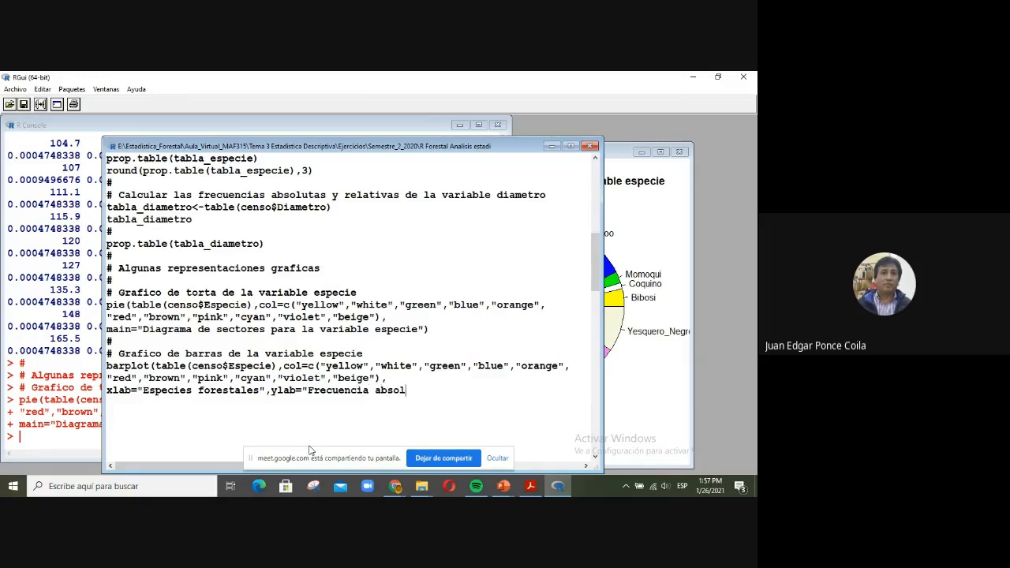
text(uta")
- Finish the barplot call with main="Diagrama de barras para la variable especie" and its closing parenthesis
text(mail=)
key(BackSpace)
key(BackSpace)
text(n="Diagr)
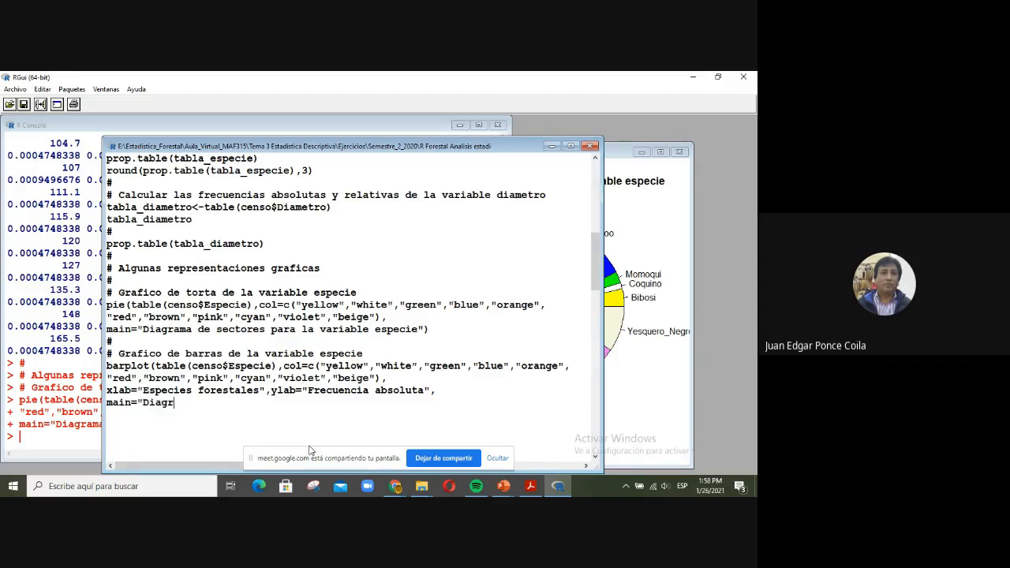
text(ama de barras para la)
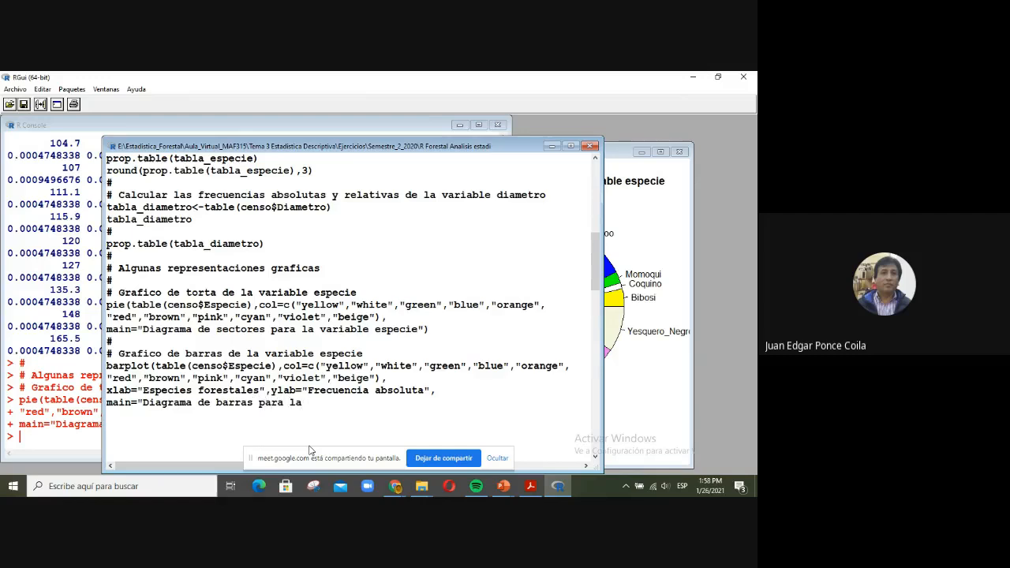
text( variable especie"))
- Clear the console and run the script lines from "# Grafico de torta de la variable especie" through the end of the barplot call
drag(419, 402, 110, 353)
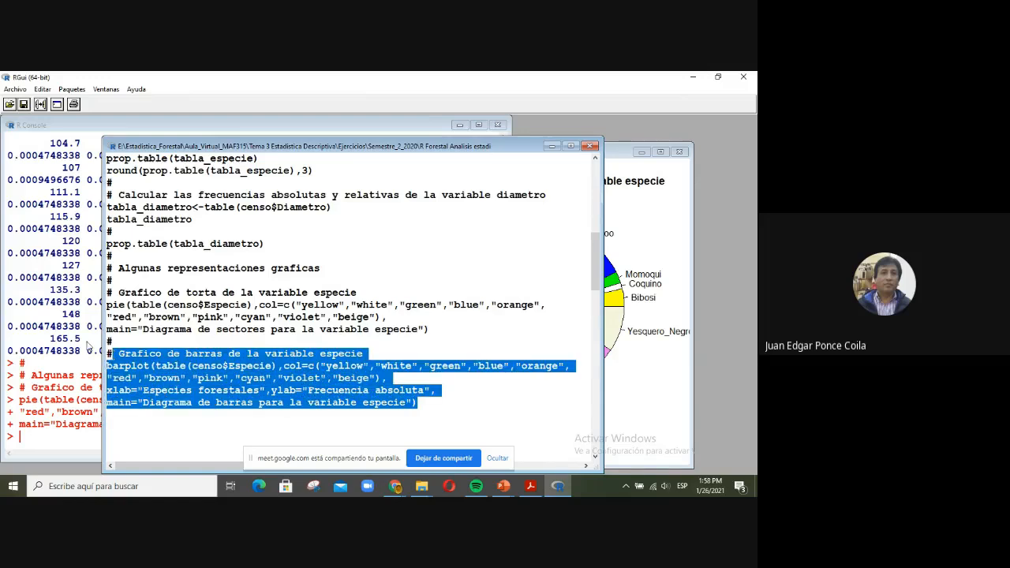
click(65, 307)
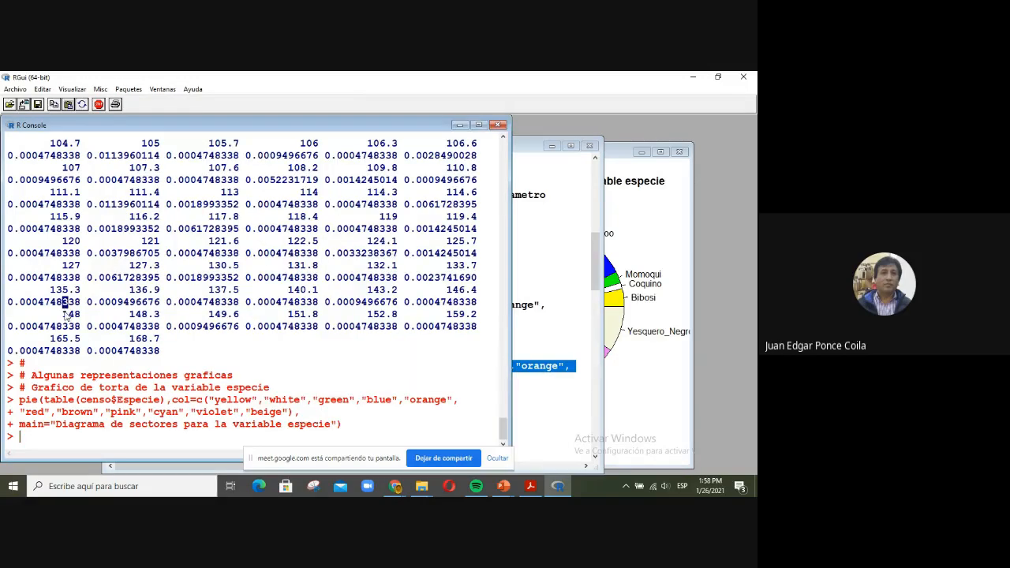
key(ctrl+l)
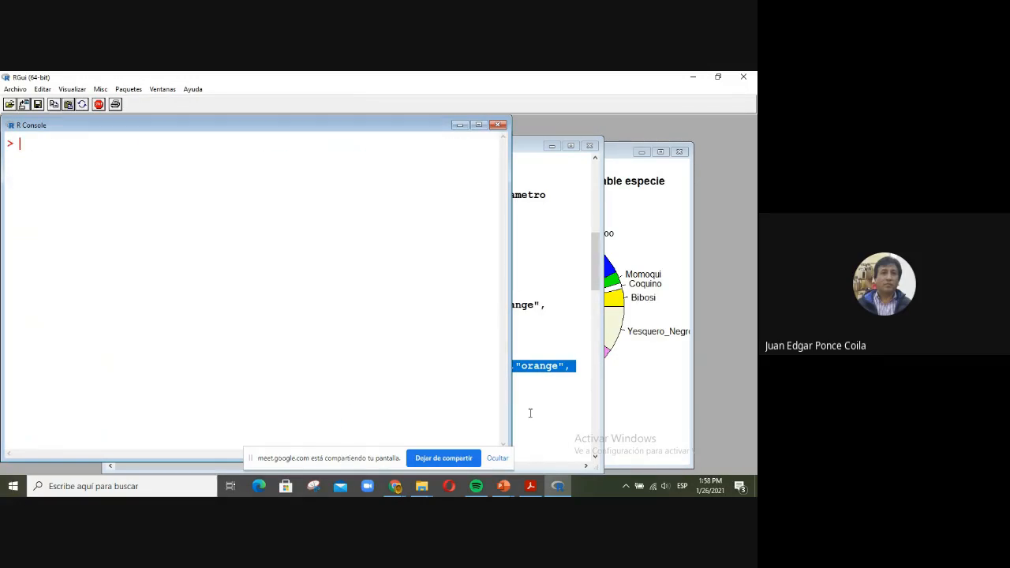
click(531, 414)
drag(420, 405, 103, 297)
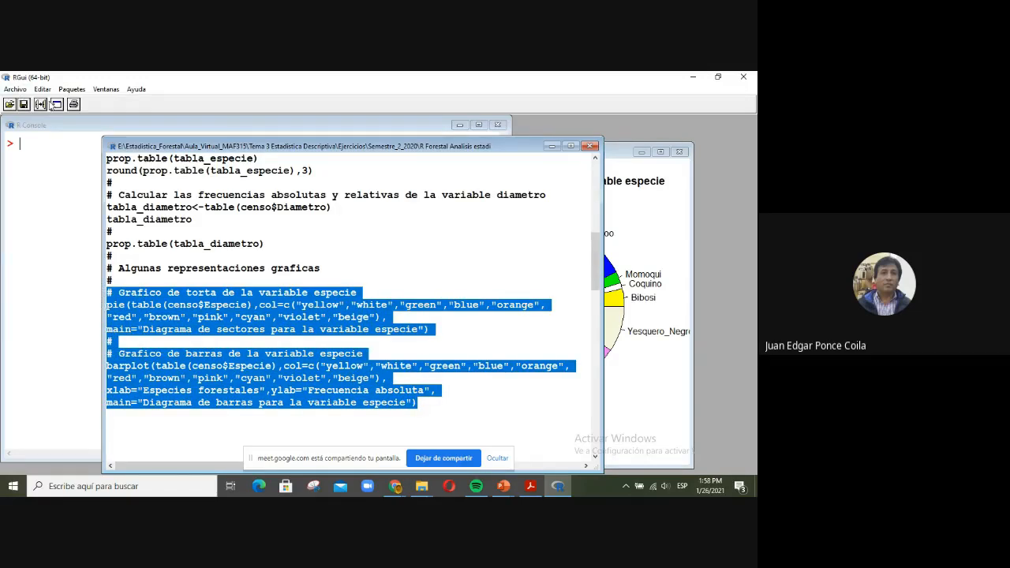
click(41, 106)
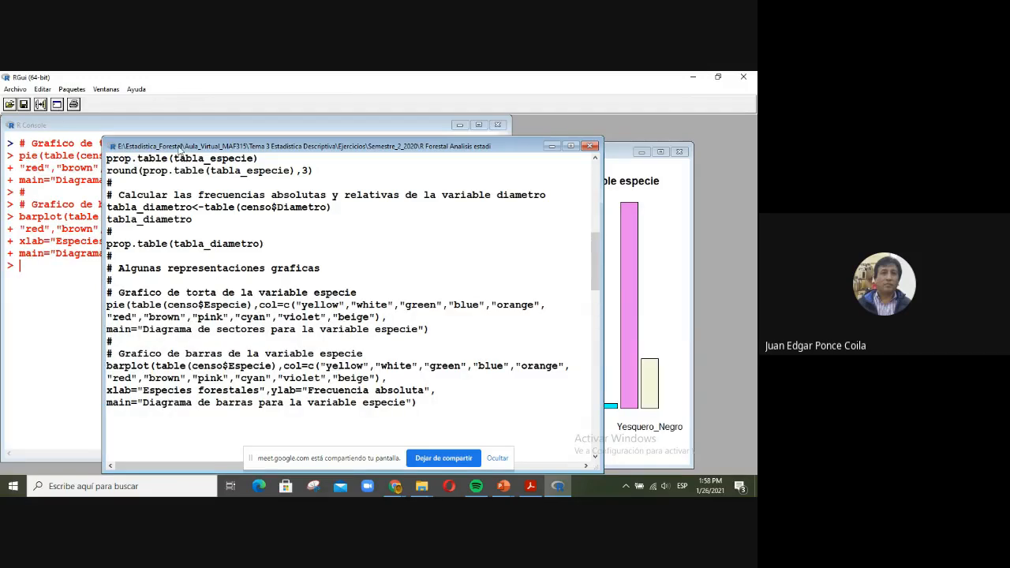
- Bring the graphics window forward and widen it to examine the bar chart's species labels, minimizing it when finished
click(615, 162)
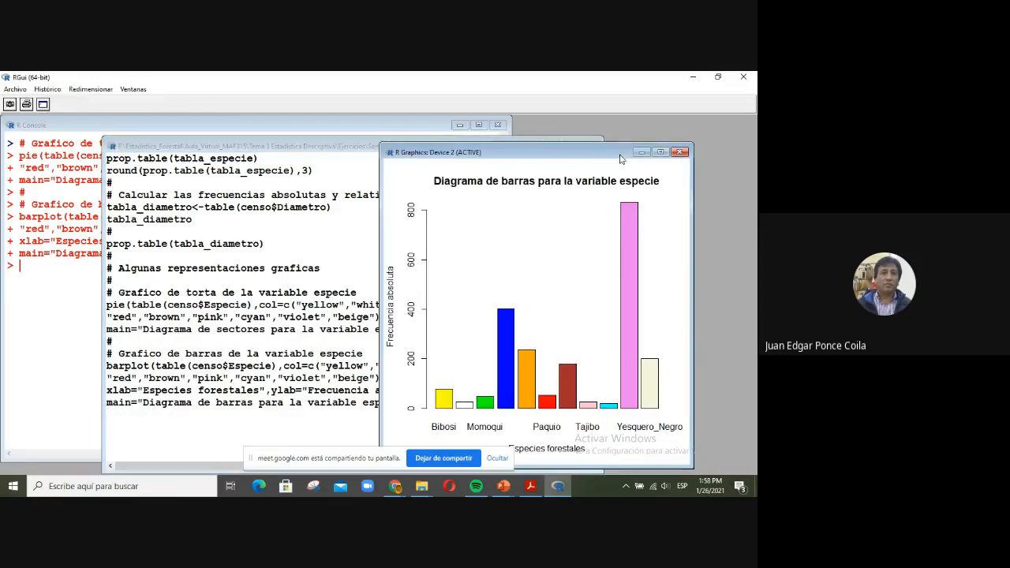
drag(610, 160, 401, 148)
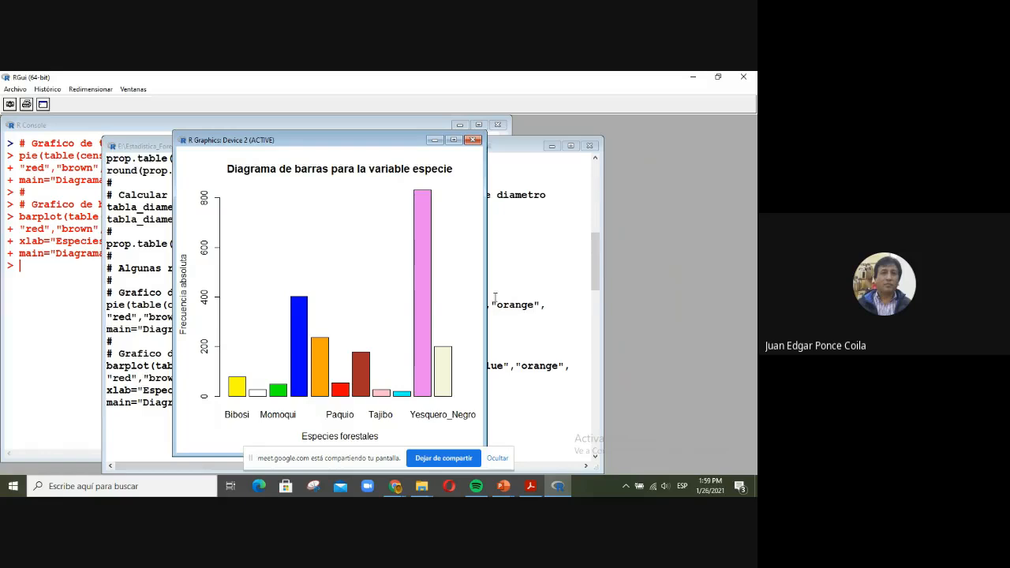
drag(487, 290, 642, 306)
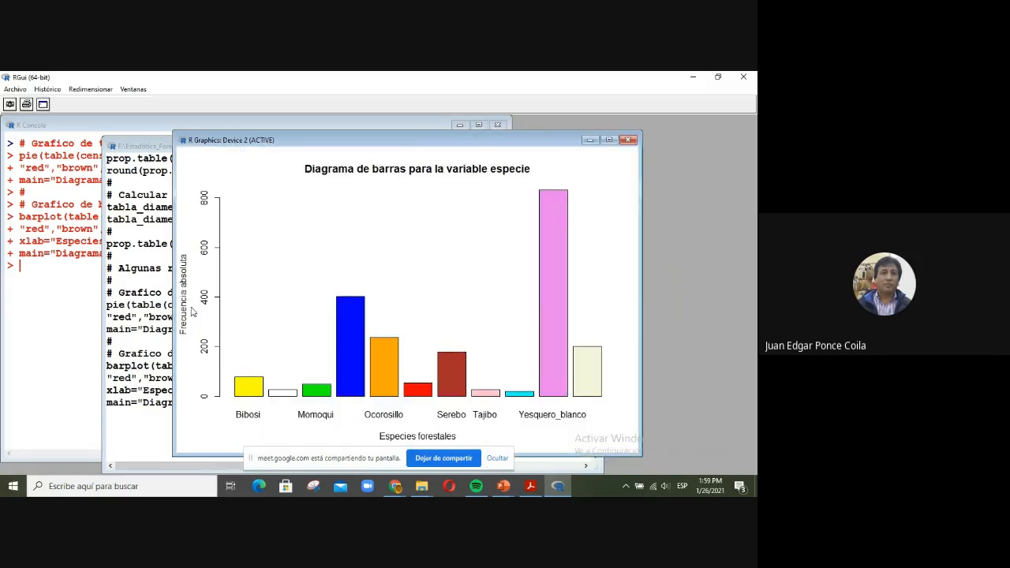
drag(173, 306, 72, 303)
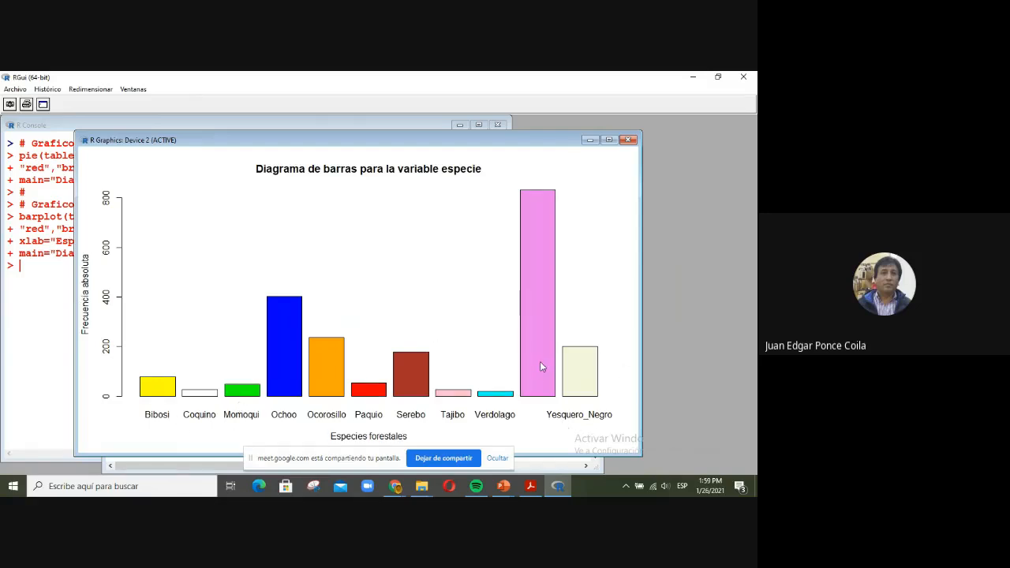
drag(642, 322, 681, 323)
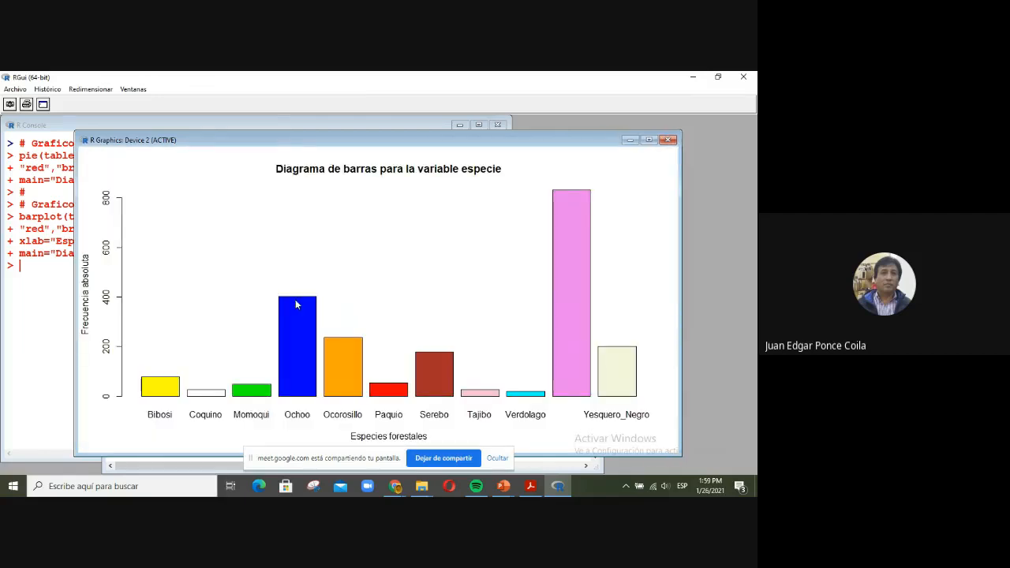
drag(75, 308, 31, 308)
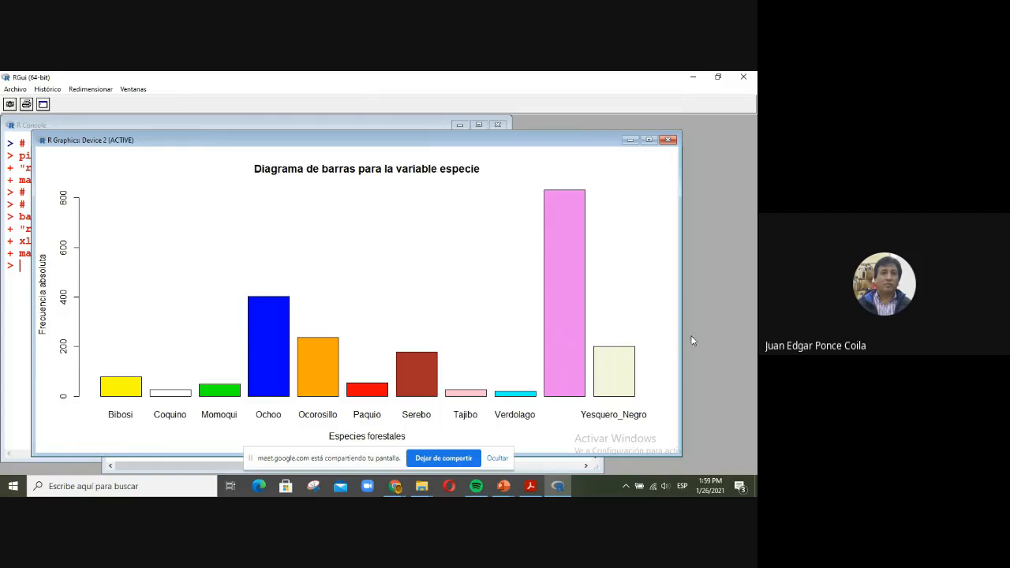
drag(679, 337, 736, 349)
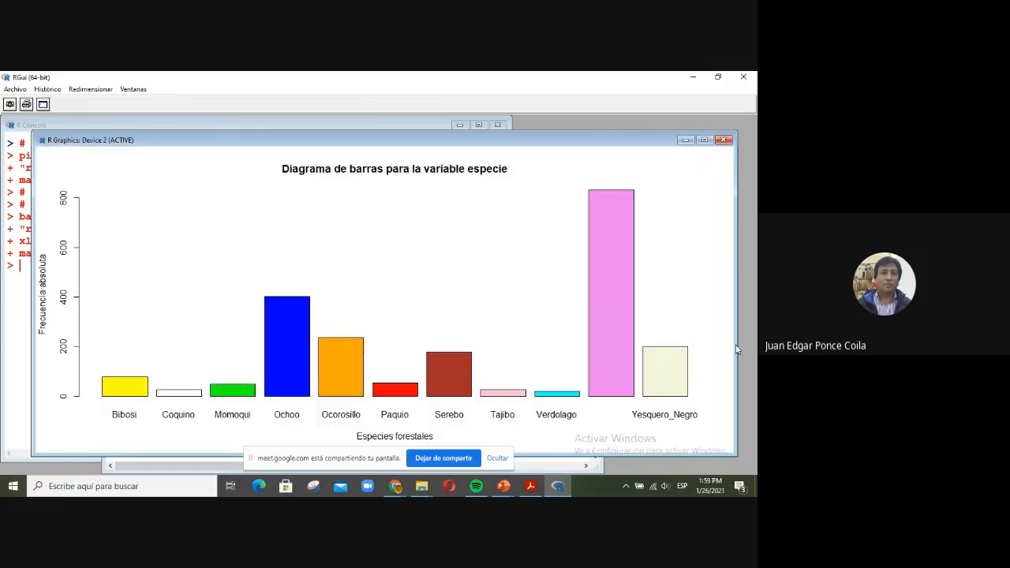
drag(31, 289, 11, 280)
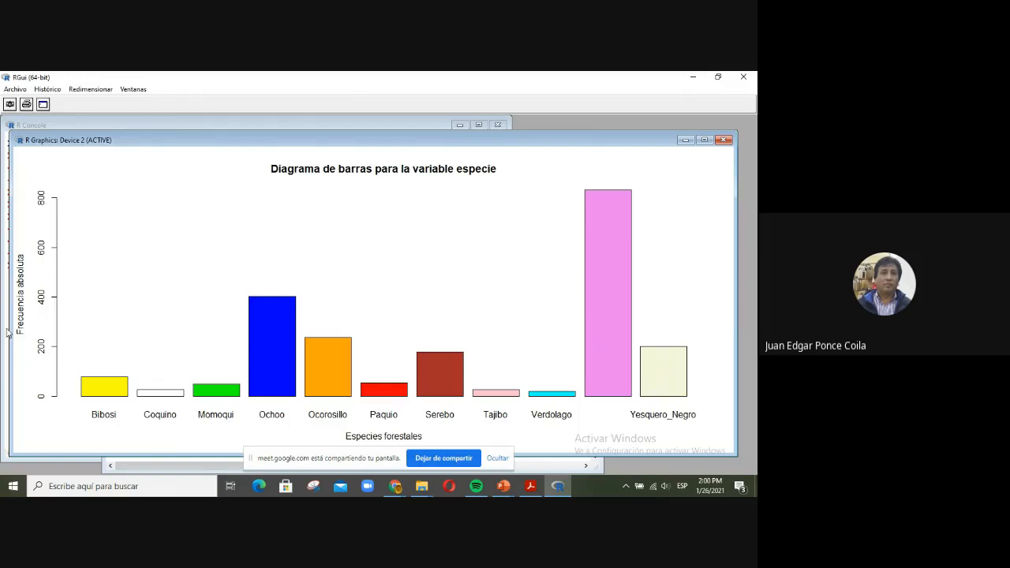
drag(10, 331, 6, 331)
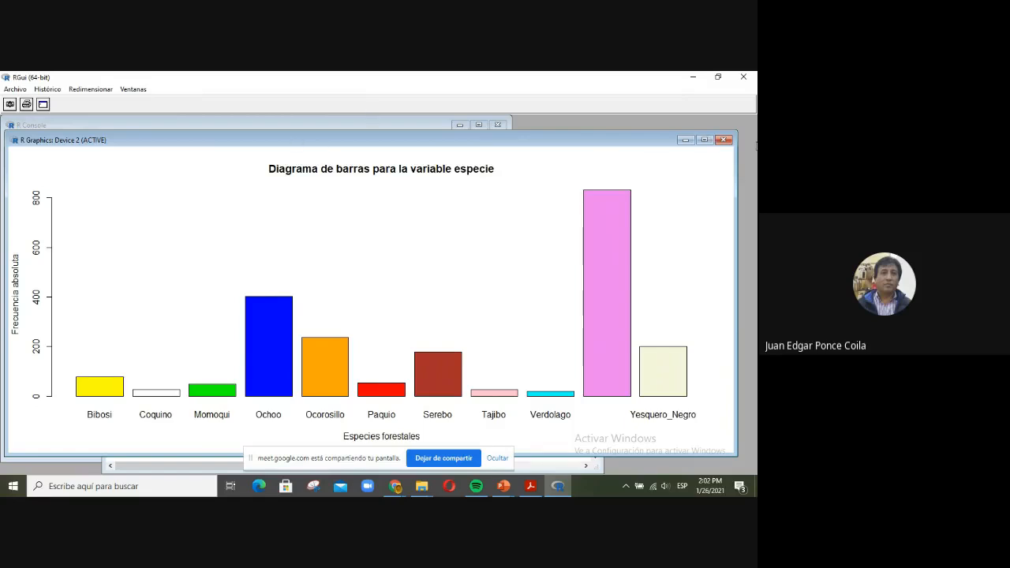
click(685, 141)
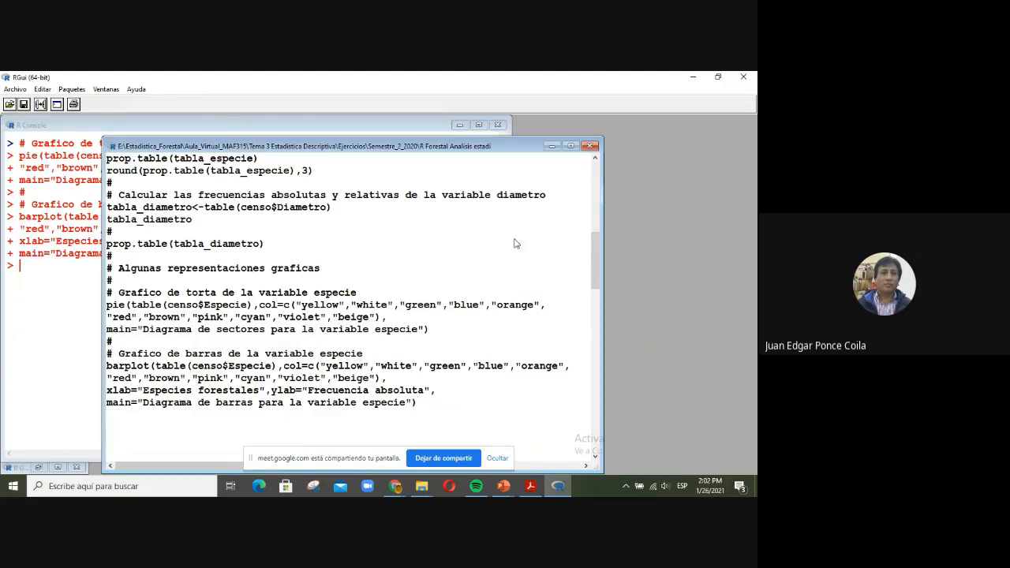
- Add a "#" separator and the comment "# Histograma de la variable diametro" below the barplot call
text(#)
key(Return)
text(#)
text(Histograma)
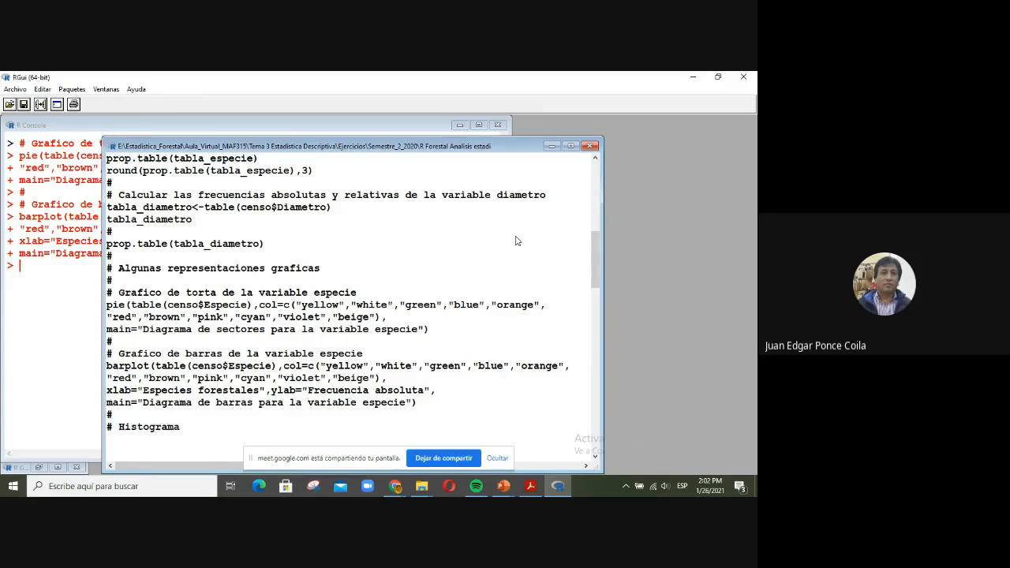
text( de la)
text(variable diametro)
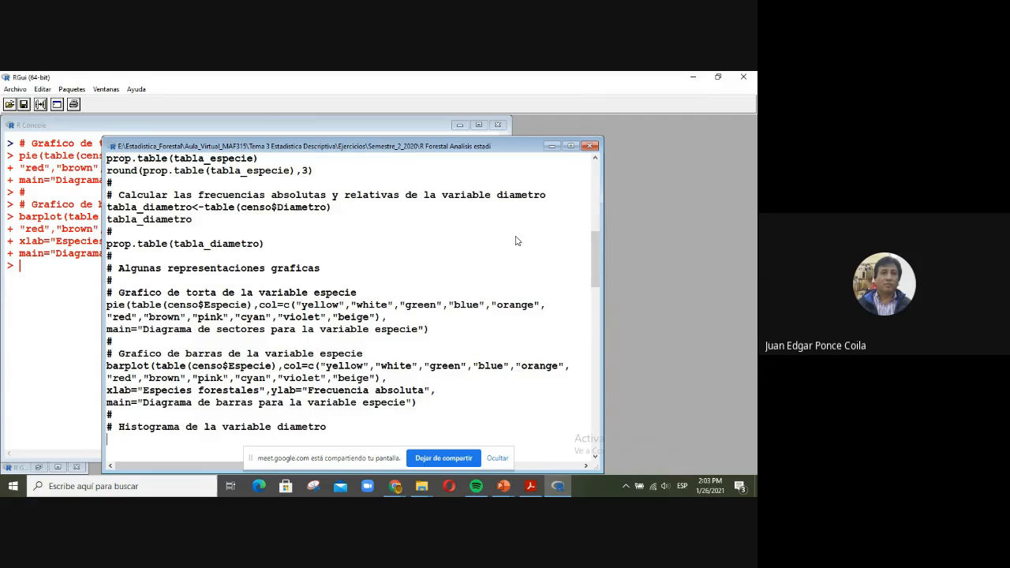
- Start a hist call on table(censo$Diametro) below the "# Histograma de la variable diametro" comment
key(Return)
text(hist)
scroll(517, 240, down, 3)
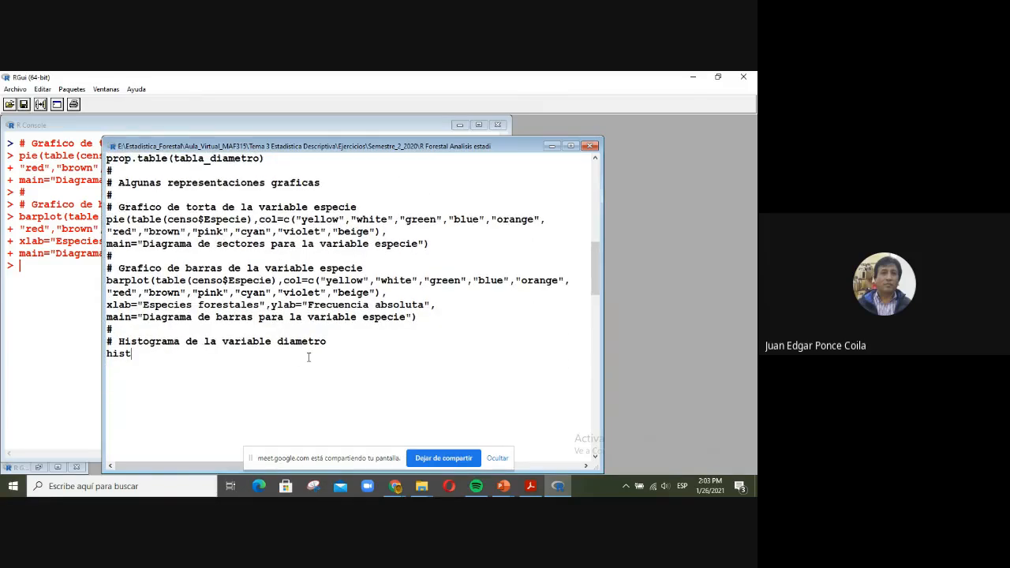
text(()
text(table)
text($)
text(censo)
key(BackSpace)
key(BackSpace)
key(BackSpace)
key(BackSpace)
key(BackSpace)
key(BackSpace)
text(()
text(censo$Diamet)
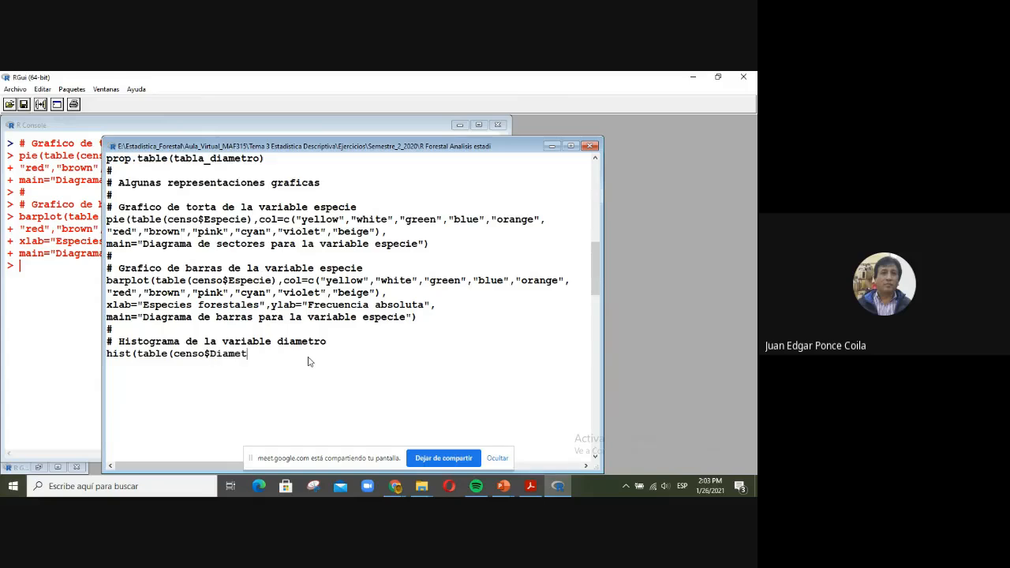
text(ro))
- Add the arguments col="yellow" and main="Histograma para la variable diametro" to the hist call
text(col)
text(=)
text(")
text(yellow)
text(")
text(main=)
text(")
text(Histog)
text(ra)
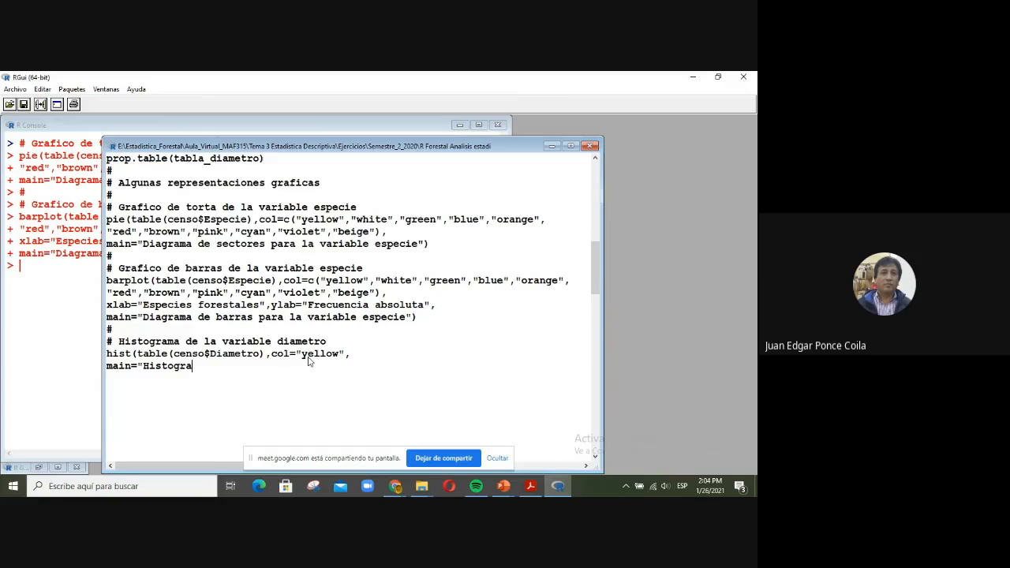
text(ma para la variable diametr)
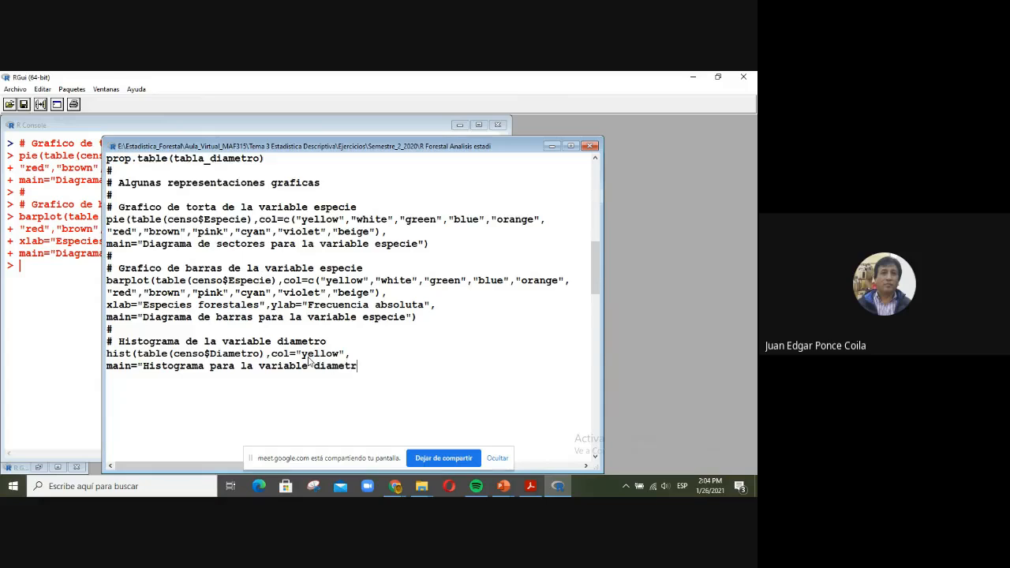
text(o)
text(",)
- Finish the hist call with xlab="Diametro", ylab="Frecuencia" and its closing parenthesis
text(xlab=)
text(")
text(Diamet)
text(r)
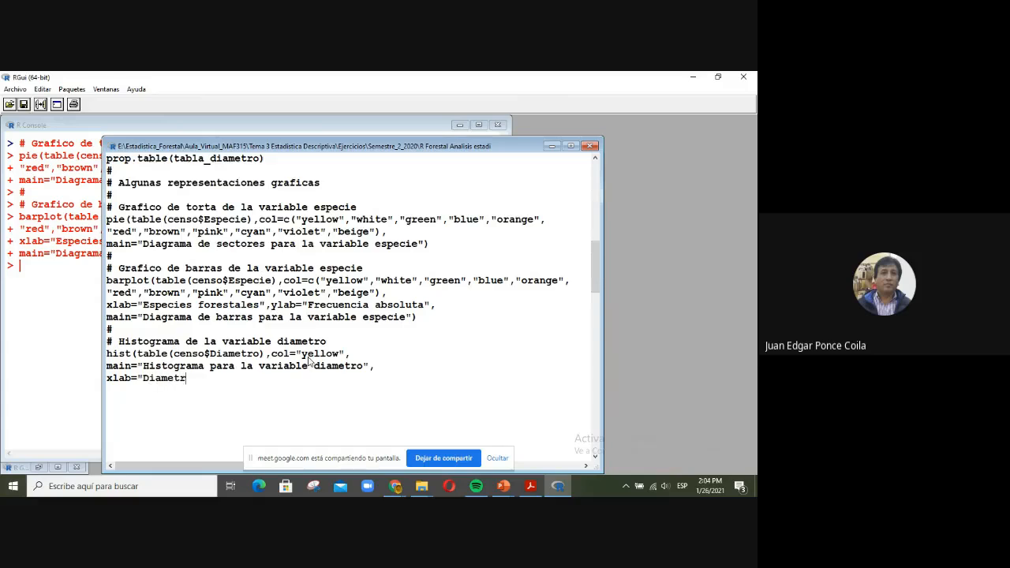
text(os",ylab="Frecuencia)
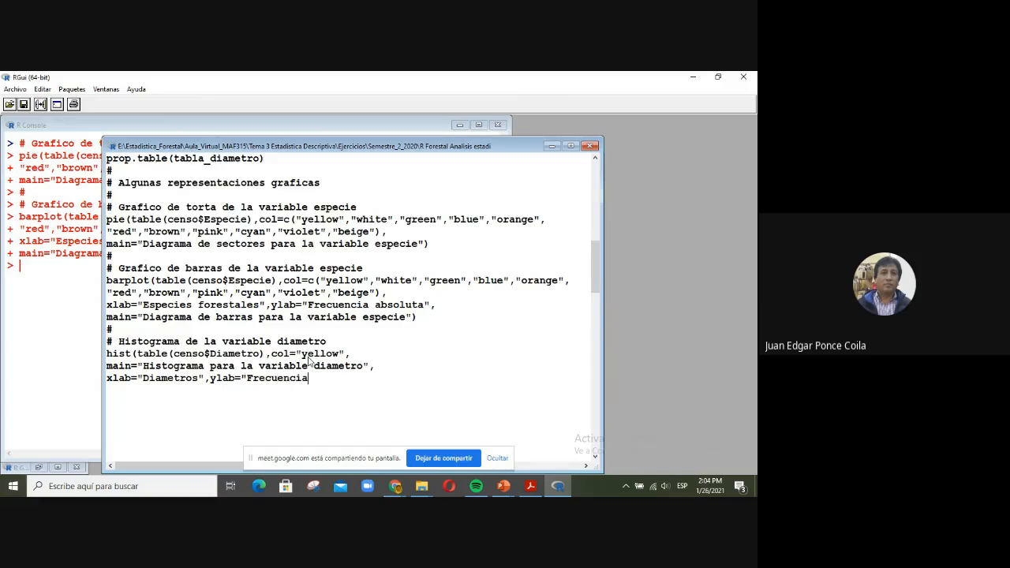
text("))
key(Left)
key(Left)
key(Left)
key(Left)
key(Left)
key(Left)
key(BackSpace)
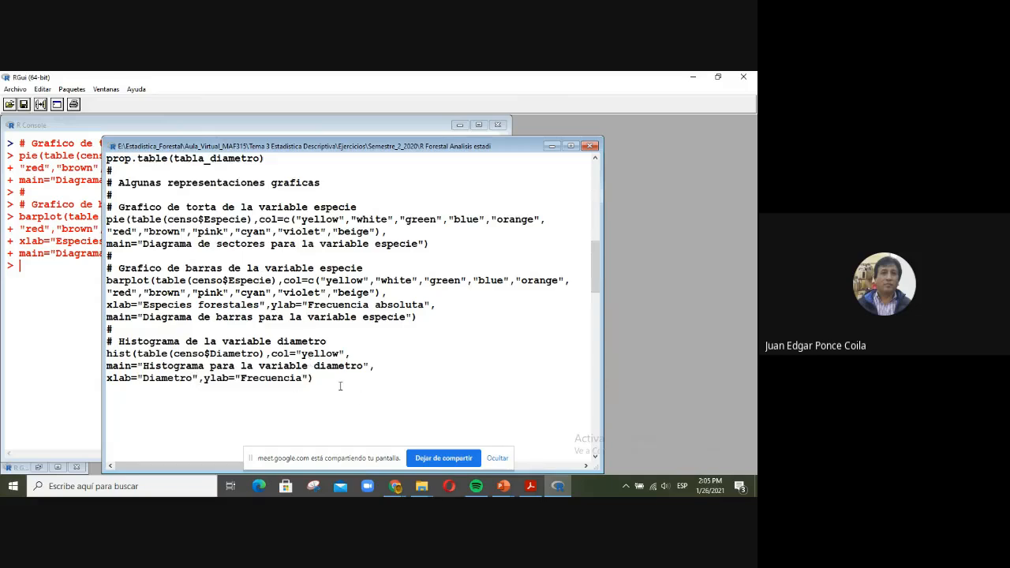
- Clear the console and run the script lines from the "#" above the histogram comment through the end of the hist call
click(34, 309)
key(ctrl+l)
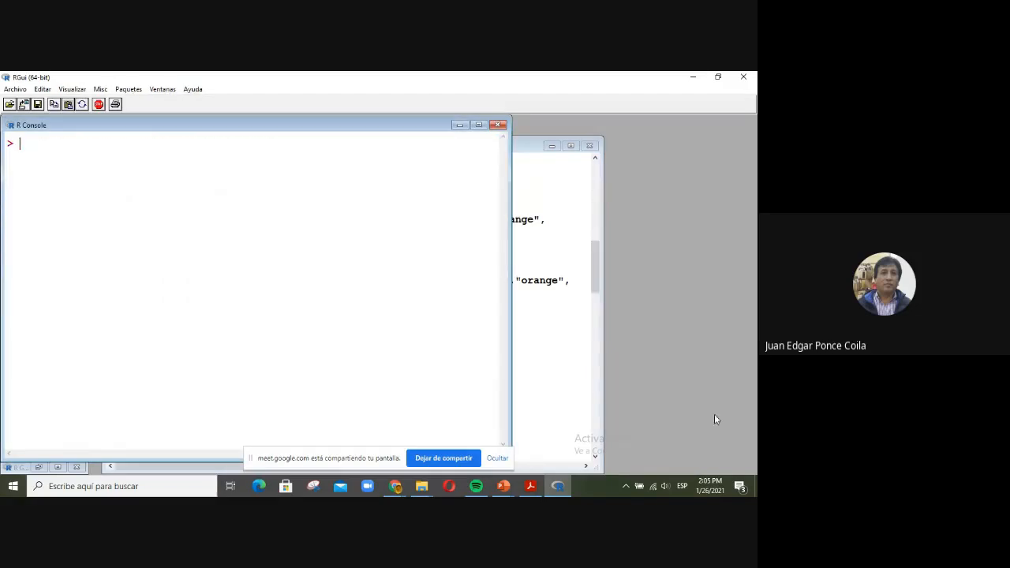
click(538, 360)
drag(314, 377, 83, 325)
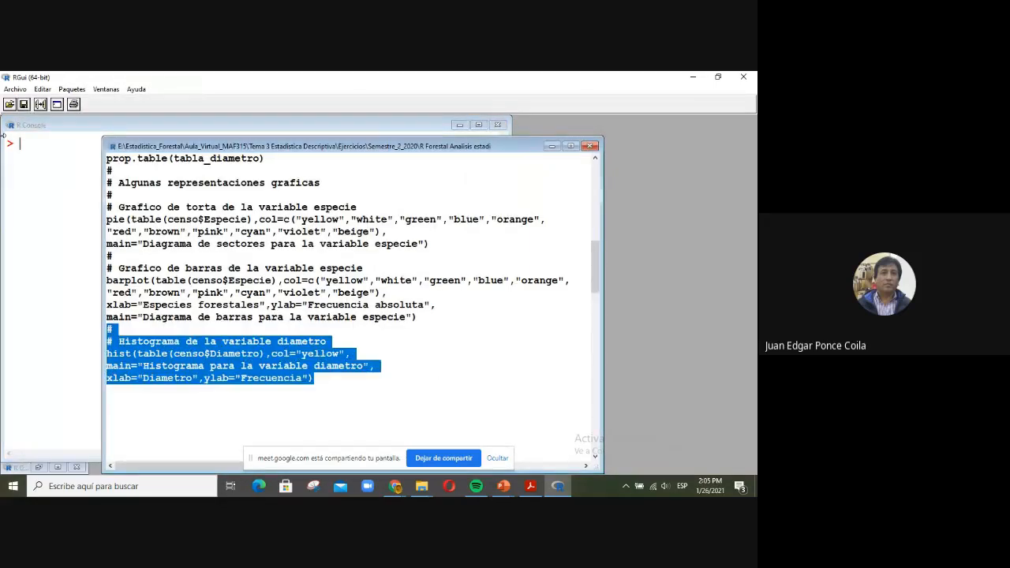
click(40, 105)
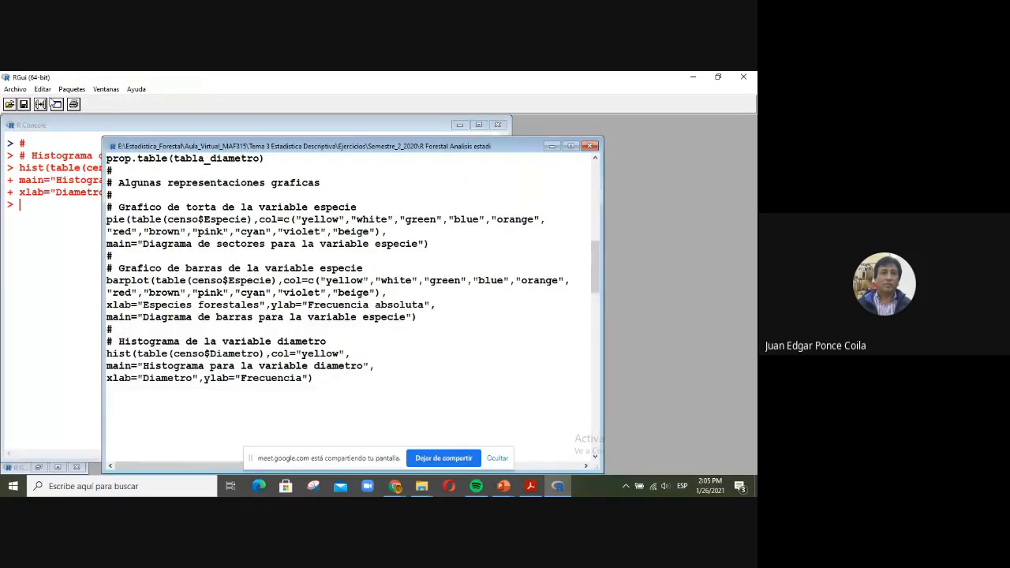
- Check the executed hist code in the console and bring the graphics window forward to examine the diameter histogram
click(54, 293)
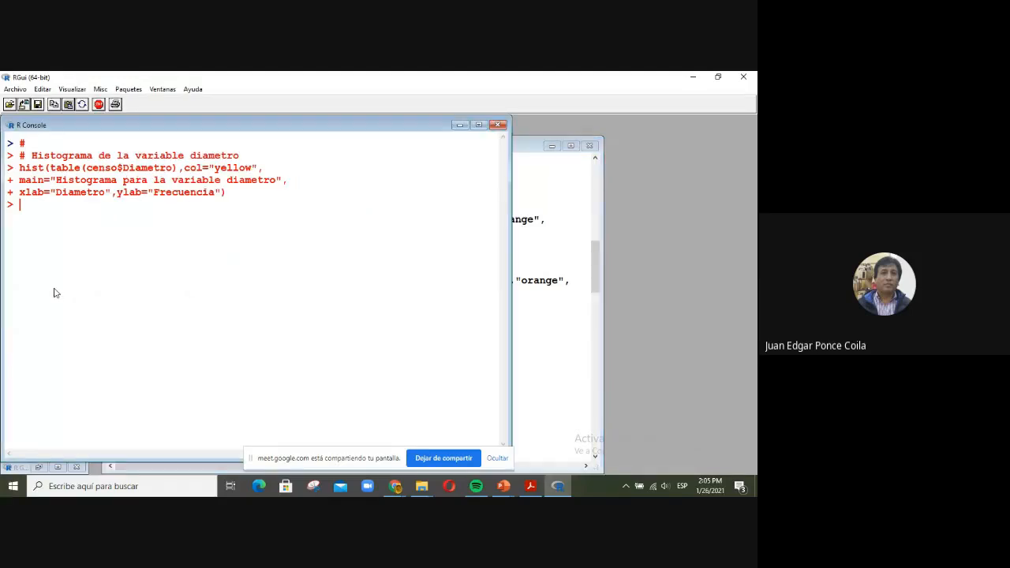
click(162, 90)
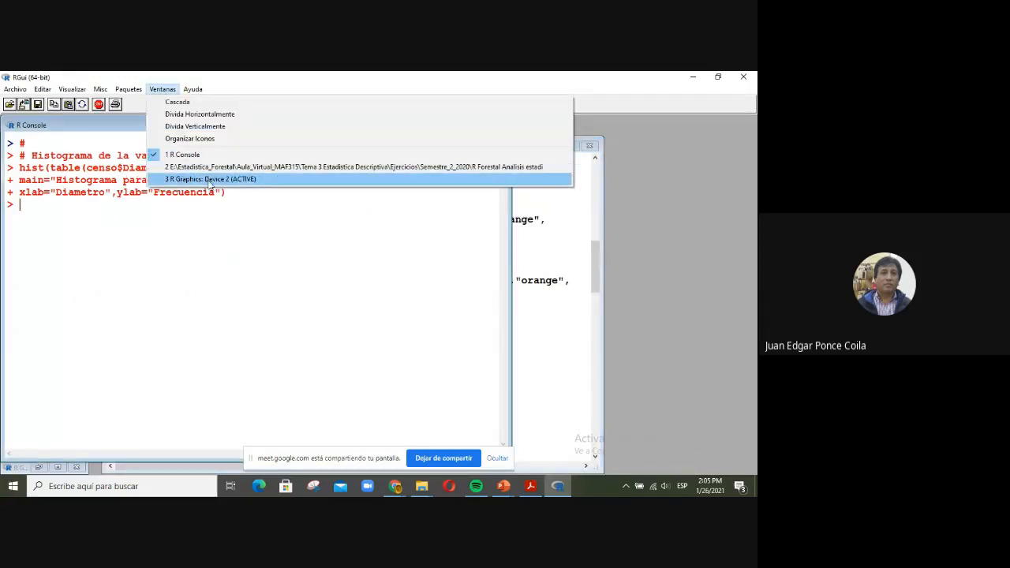
click(208, 180)
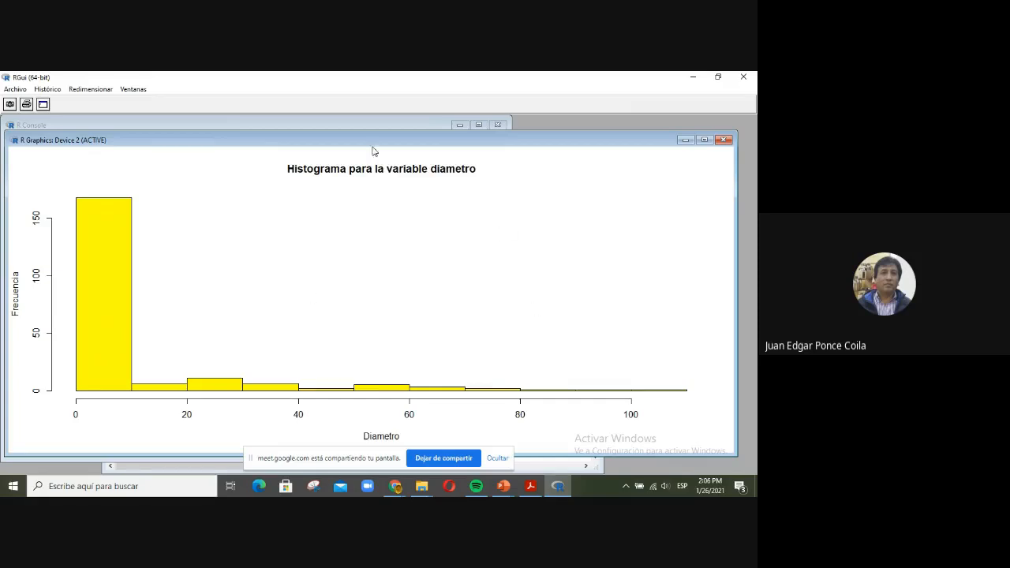
- Switch between the console, script and graphics windows to review the histogram against its code, ending in the script window
click(309, 124)
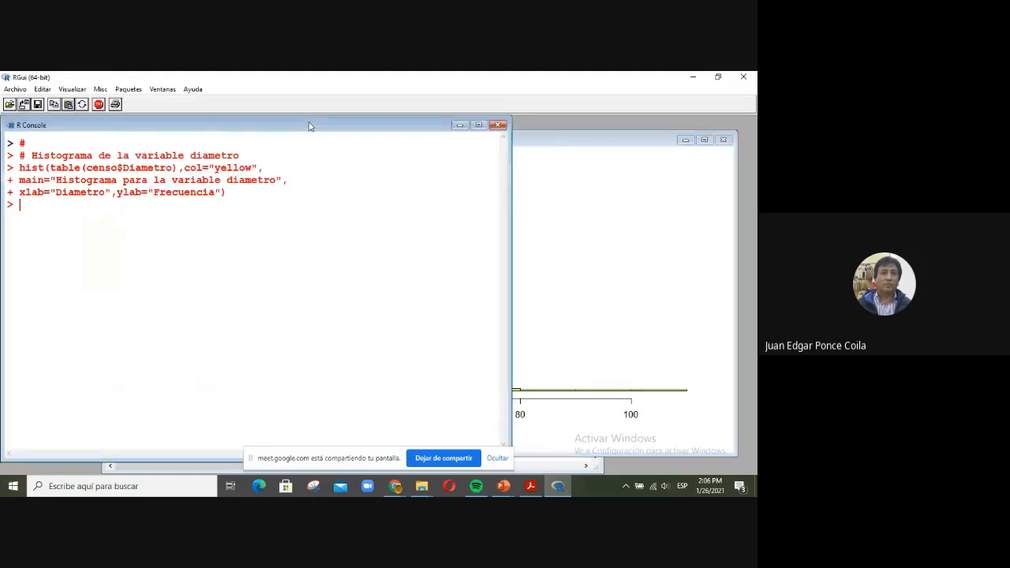
click(161, 89)
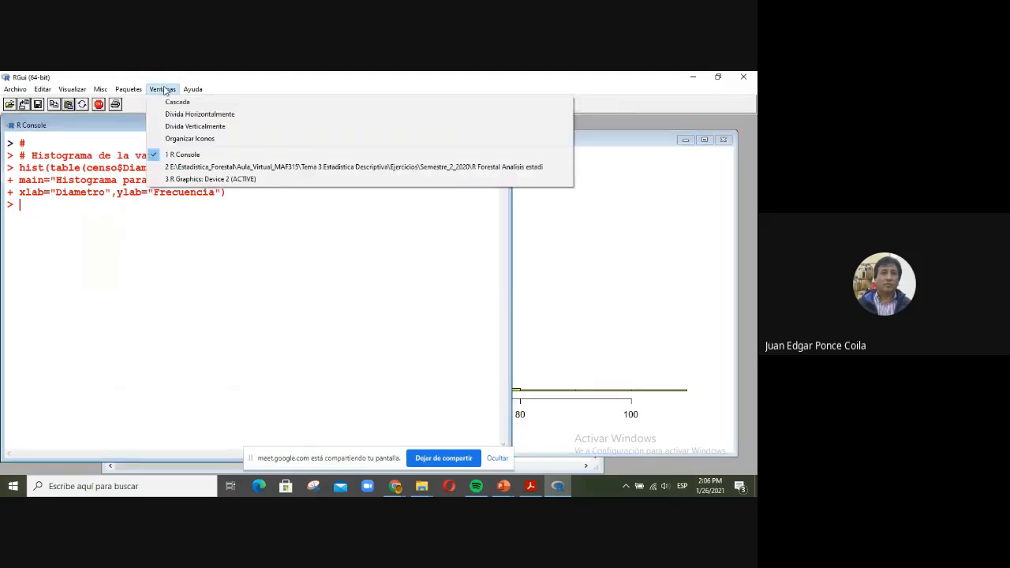
click(190, 158)
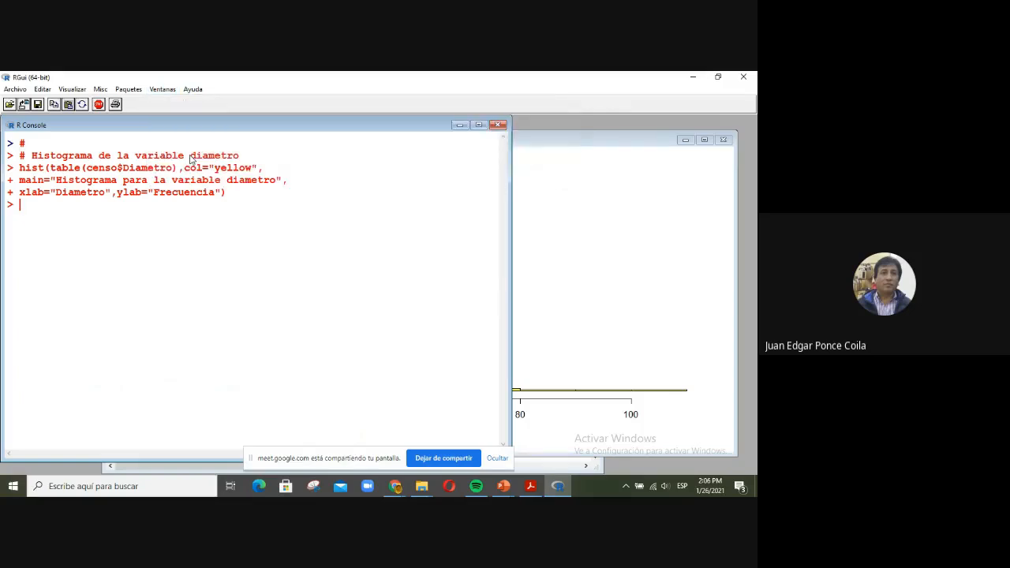
click(159, 91)
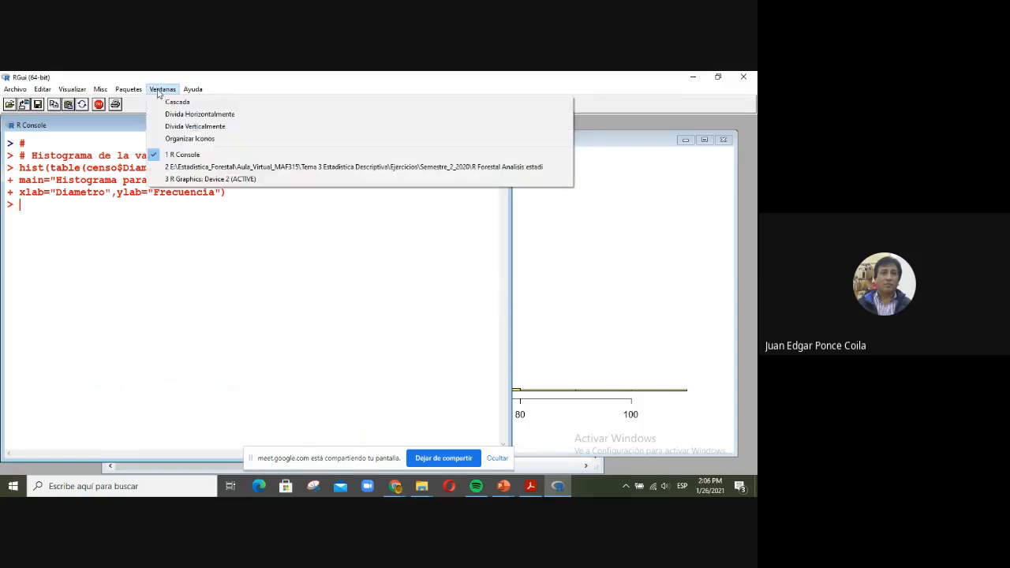
click(200, 168)
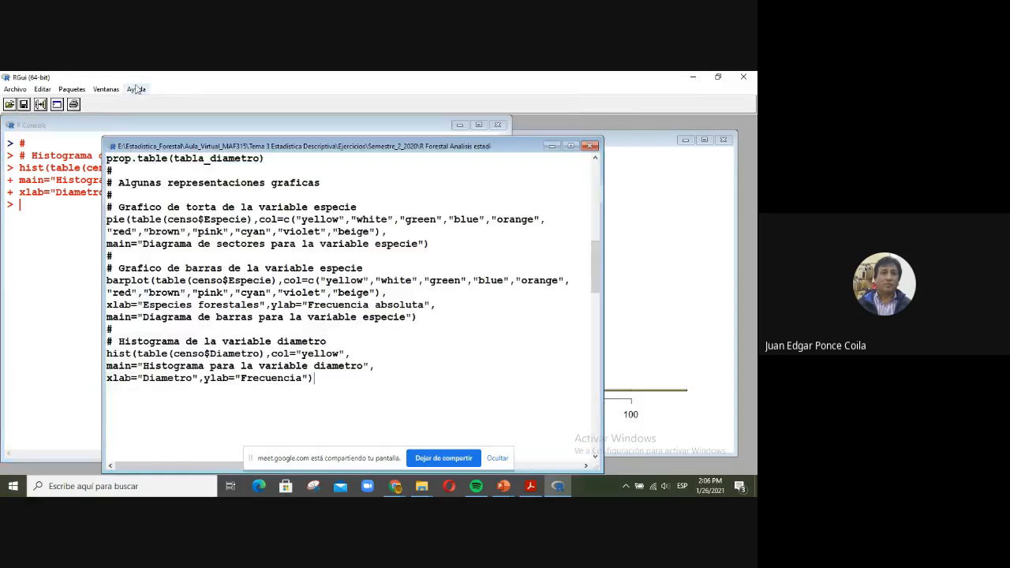
click(106, 89)
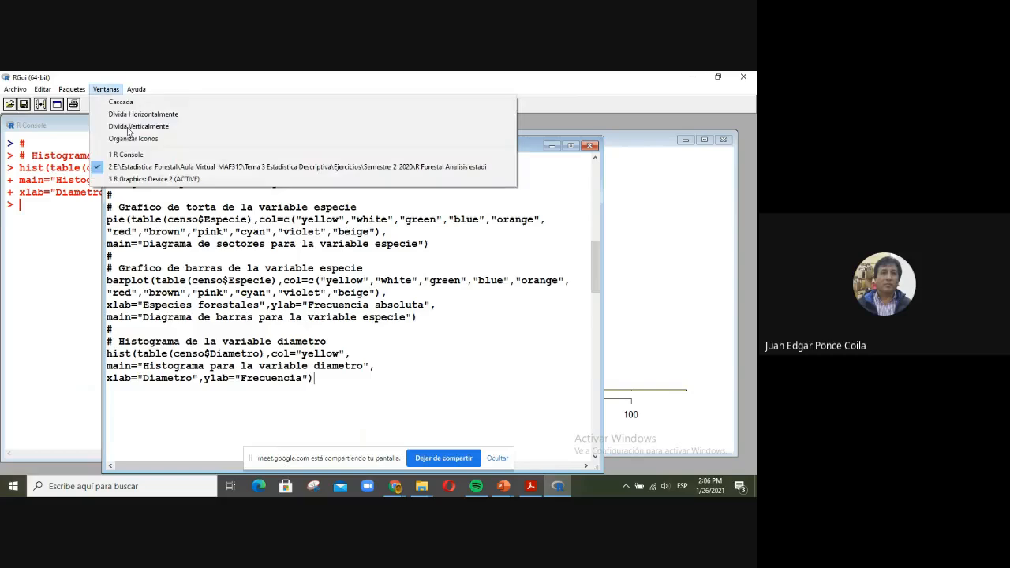
click(162, 179)
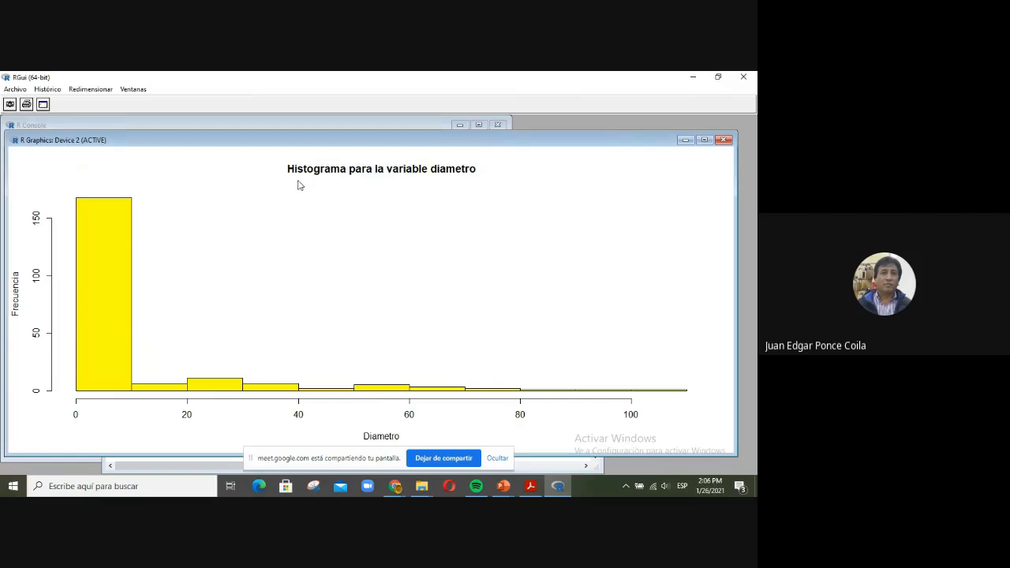
click(132, 89)
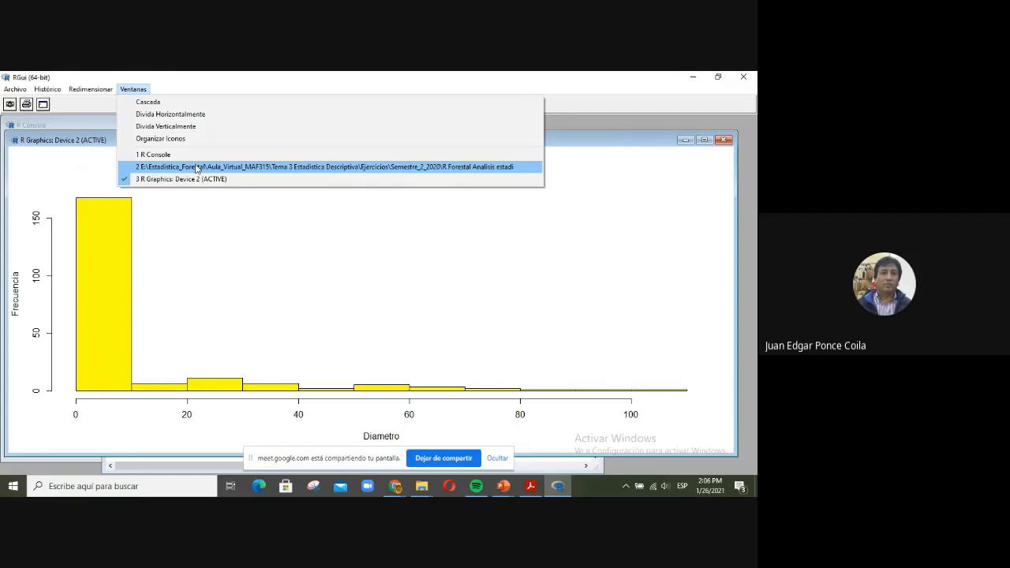
click(196, 168)
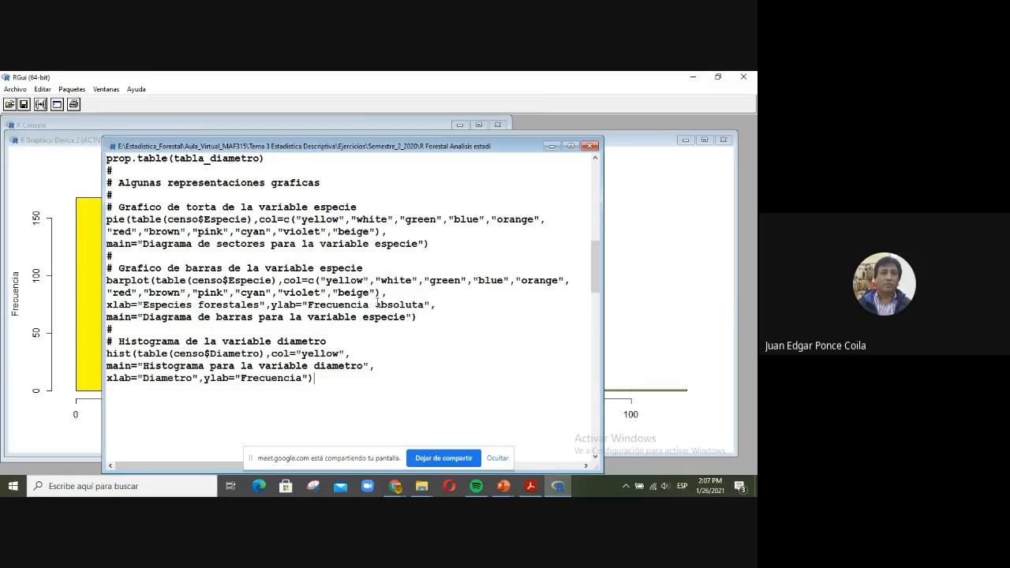
click(551, 146)
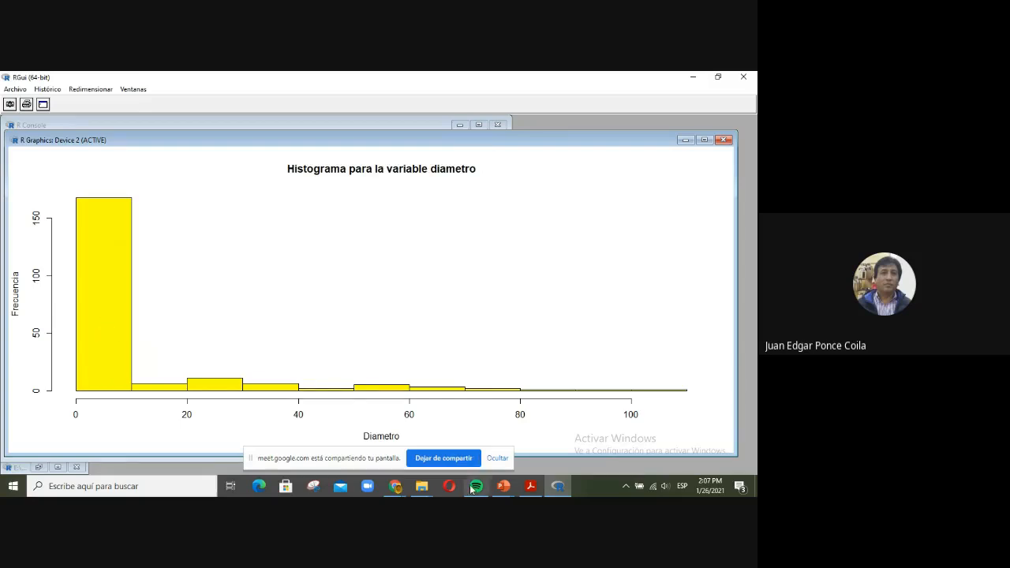
mouse_move(504, 486)
click(133, 89)
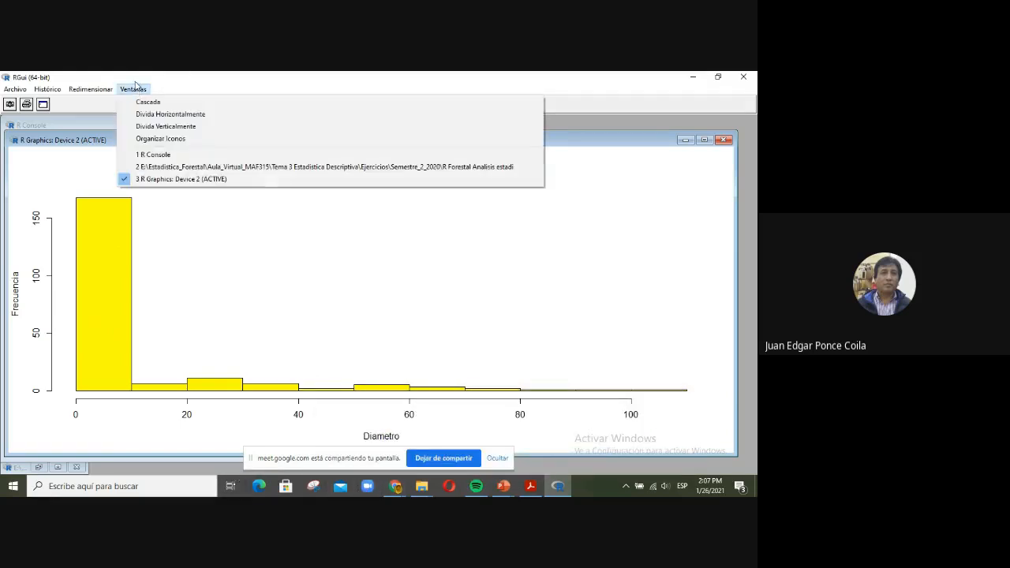
click(179, 167)
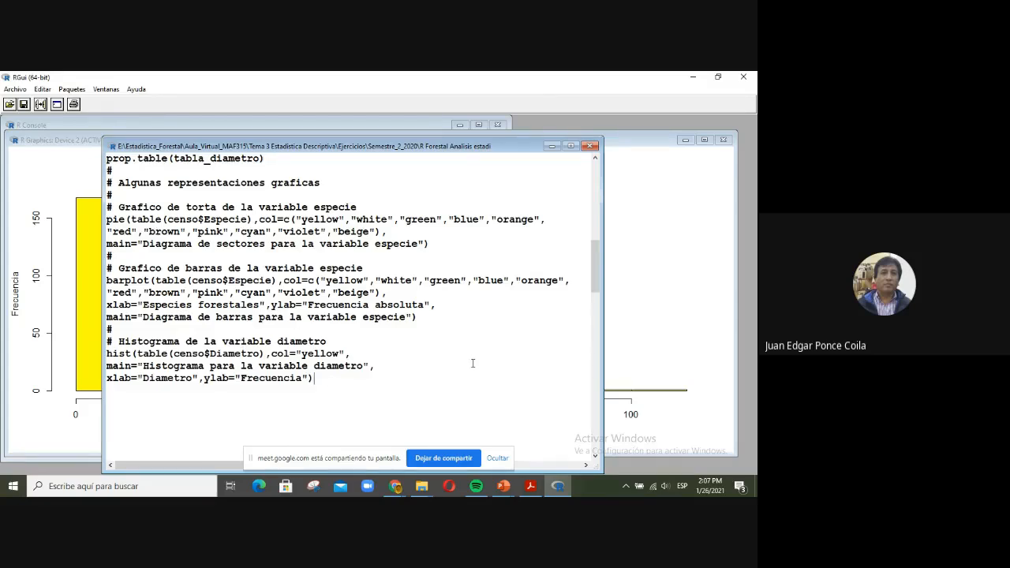
- Add a "#" separator and the comment "# Grafico de cajas de la variable diametro" below the hist call
key(Return)
text(#)
text(#)
text( Grafico d)
text(e cajas )
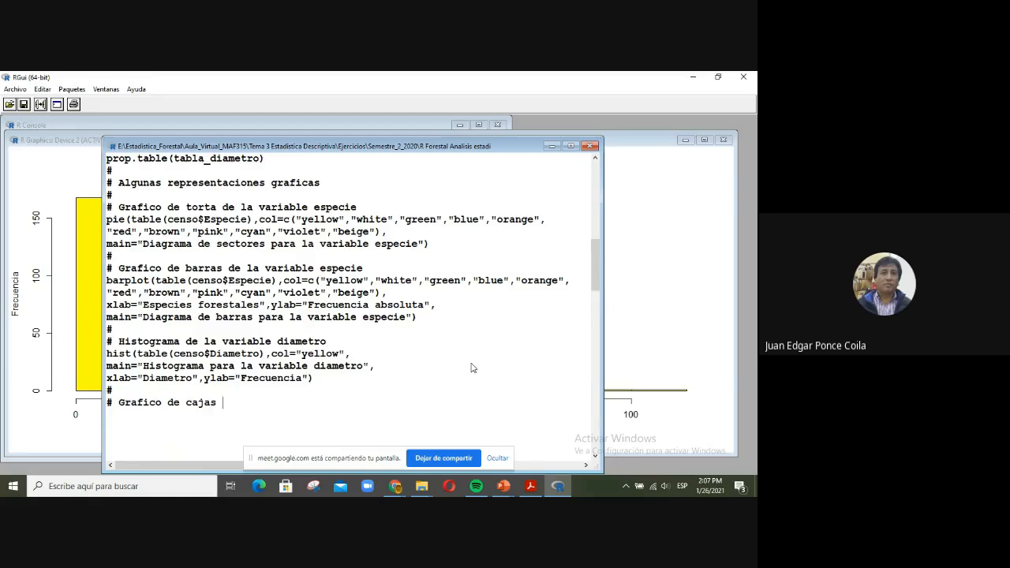
text(de la variable diametro)
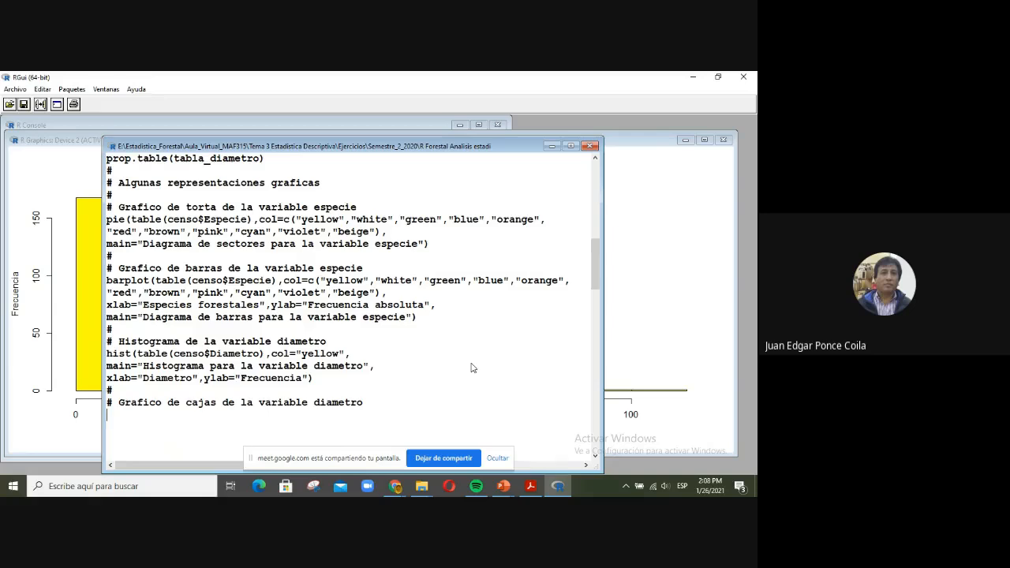
- Start a boxplot call on censo$Diametro with xlab="Diametros" below the box plot comment
text(boxplot()
text(censo$Diamter)
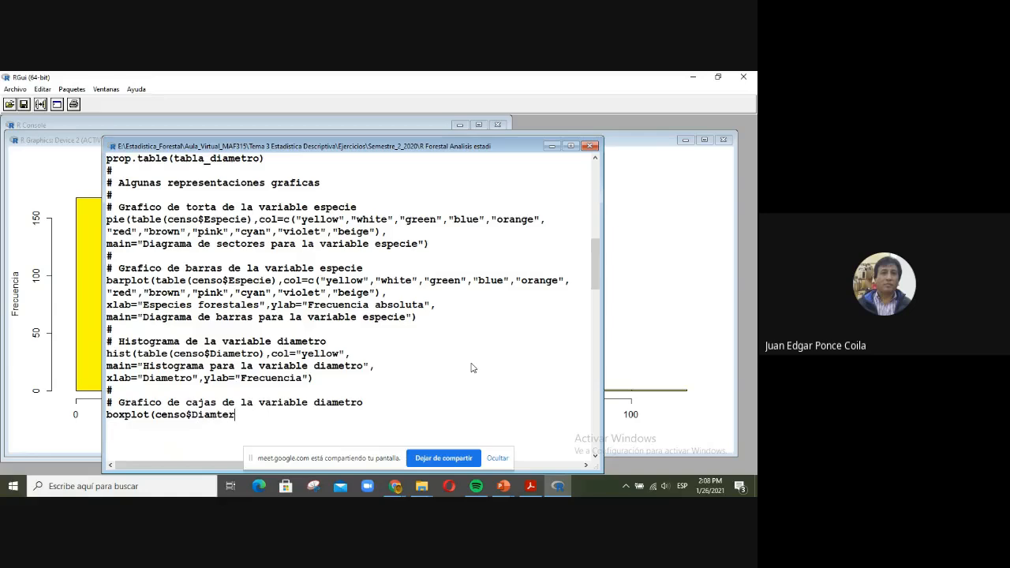
key(BackSpace)
key(BackSpace)
key(BackSpace)
text(etro)
text(,xlab="Diametros")
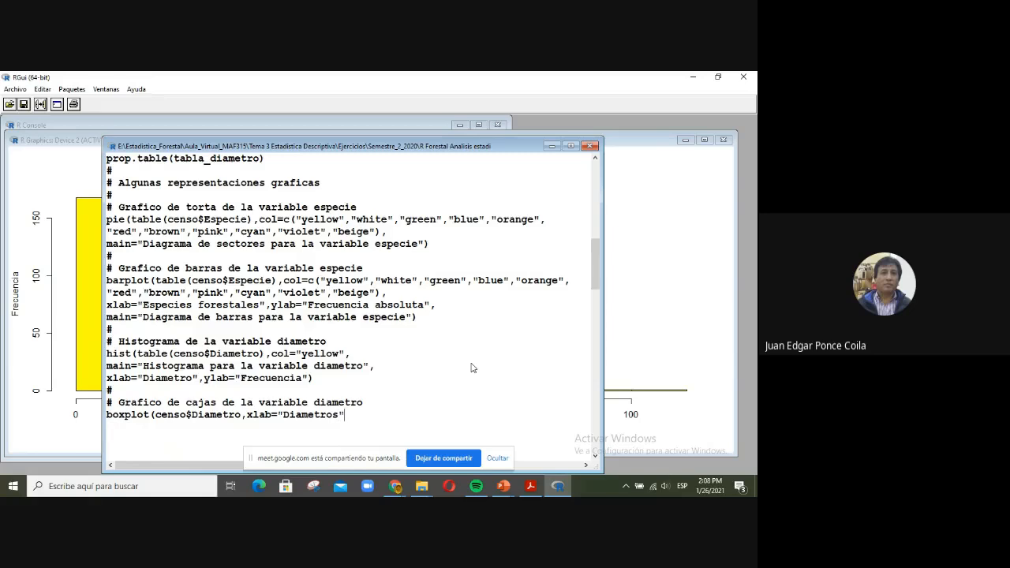
- Finish the boxplot call with main="Diagrama de cajas de la variable diametro" on a new line and its closing parenthesis
text(, main=")
text(Diagrama)
key(BackSpace)
key(BackSpace)
text(ma de )
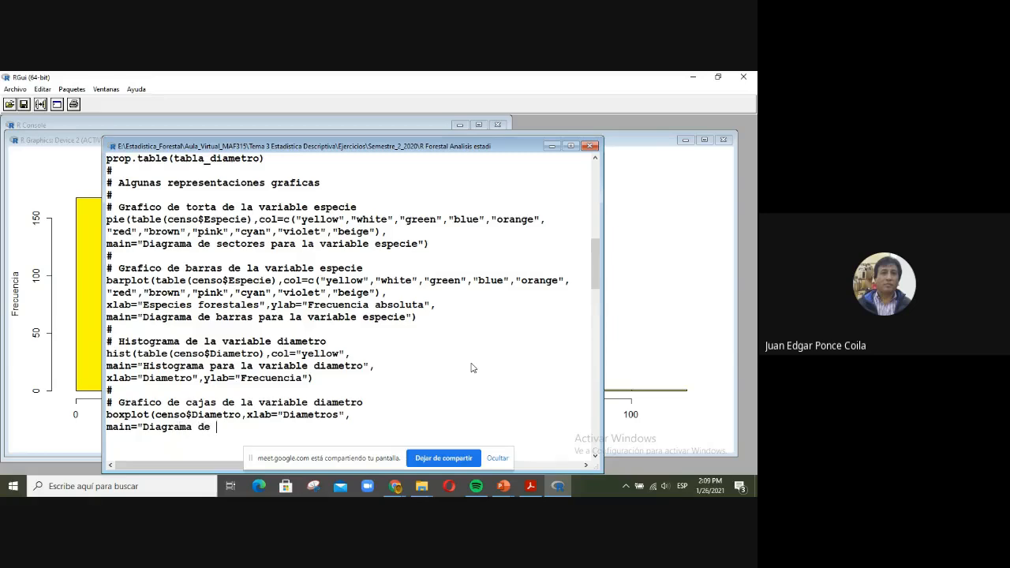
text(cajas de la variable )
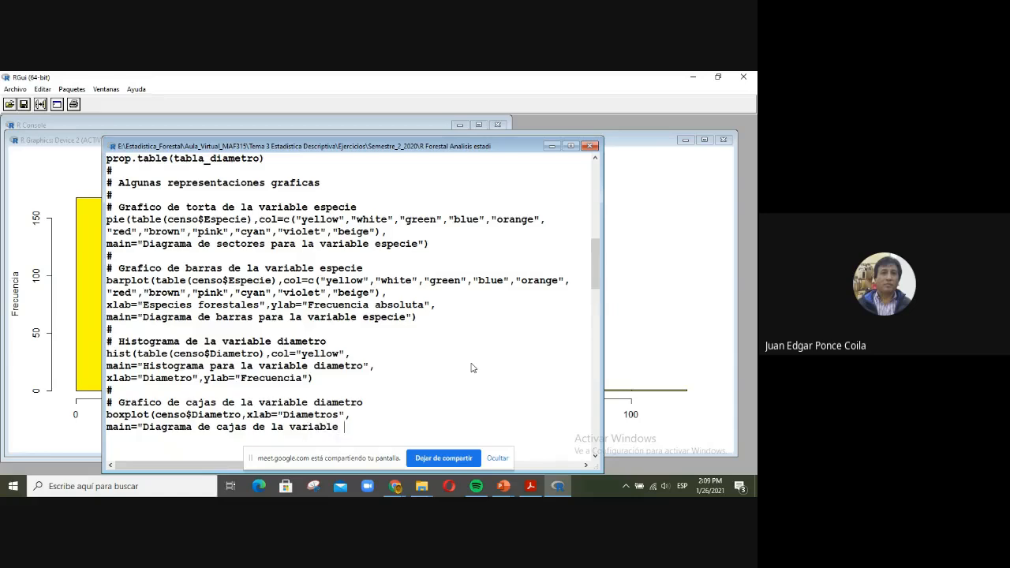
text(diametro"))
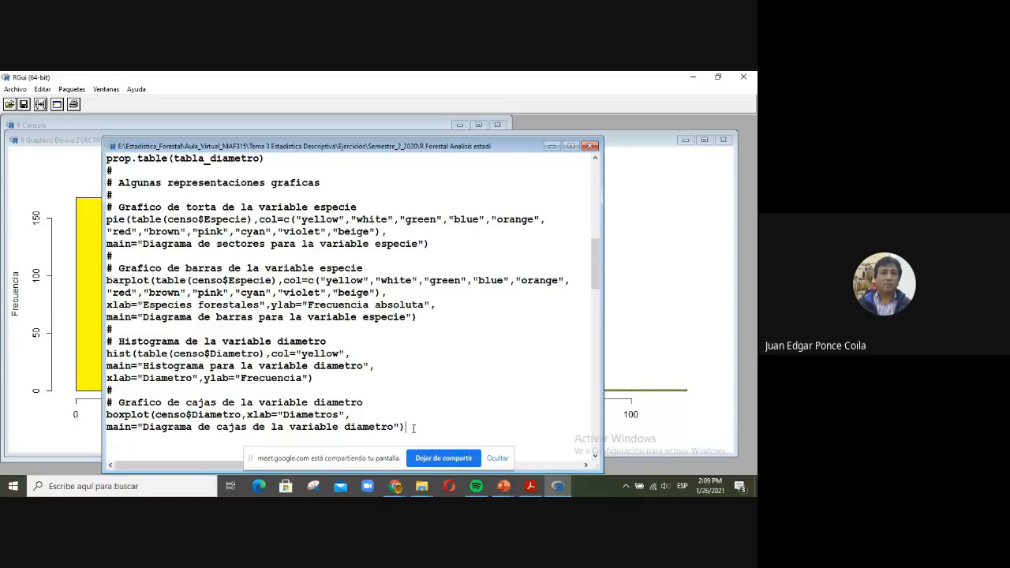
- Run the box plot comment and boxplot call, and bring the graphics window forward to examine the plot
drag(413, 428, 103, 403)
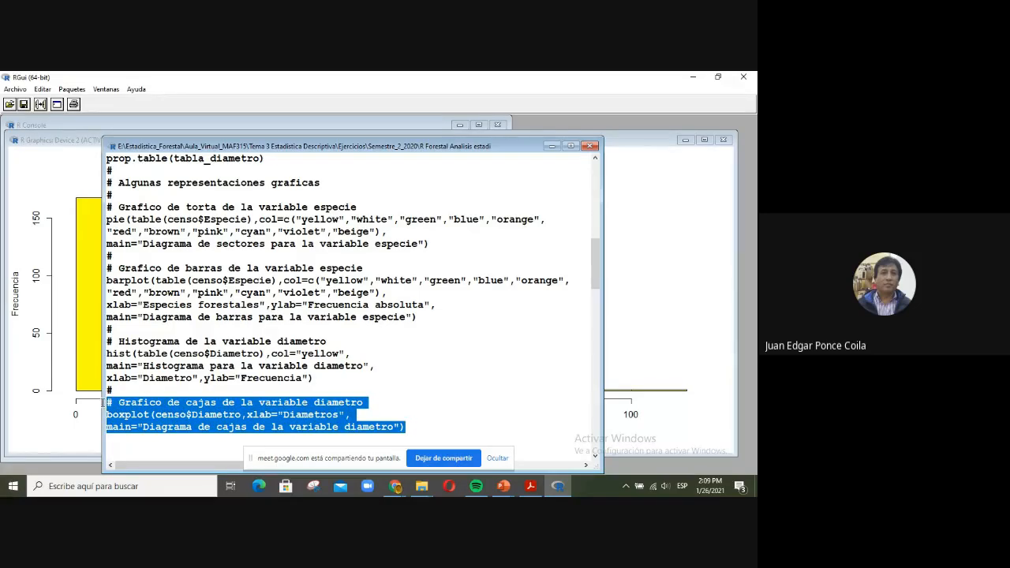
click(41, 104)
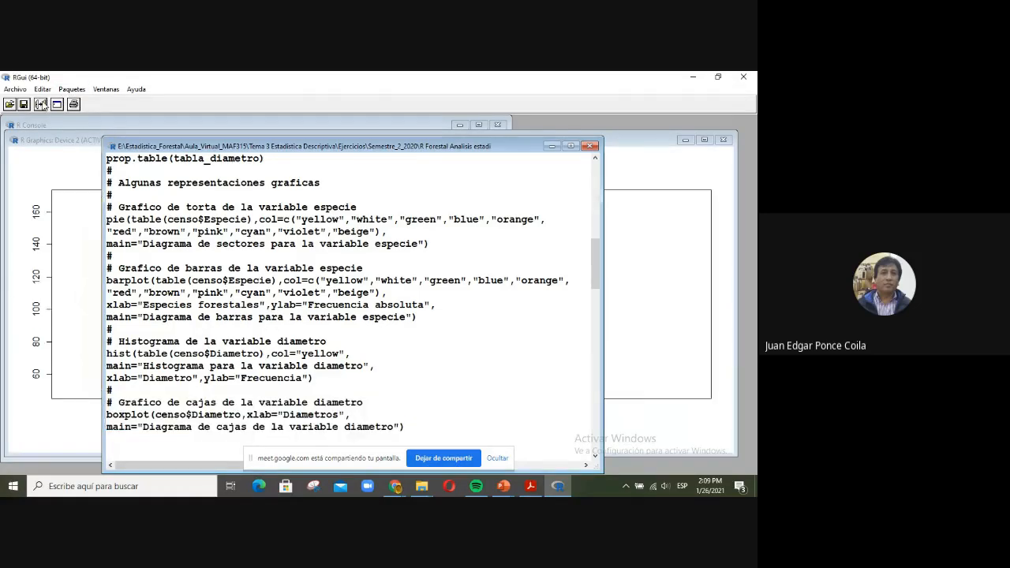
click(648, 262)
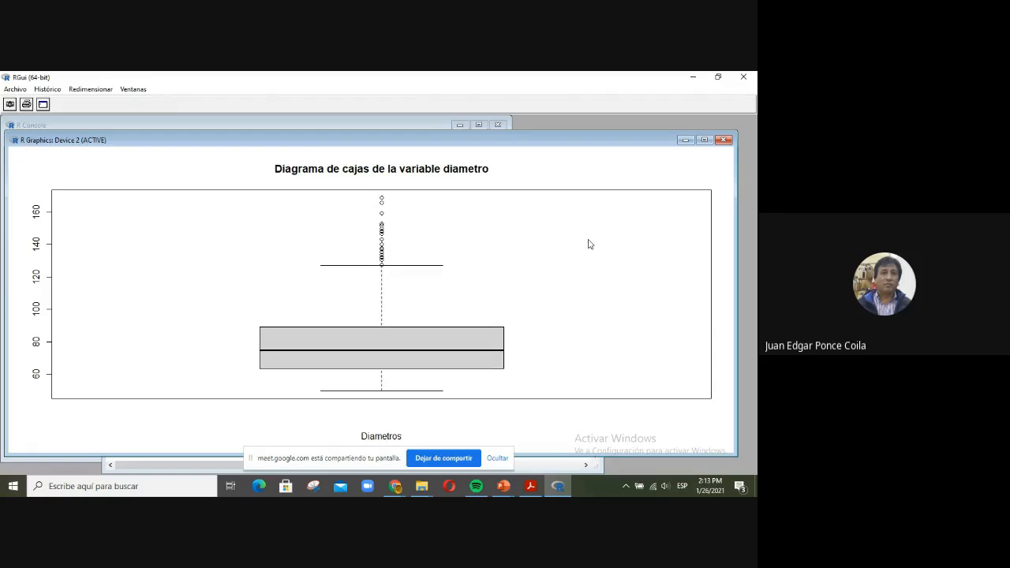
- Bring the script window back to the front and review the script from its first line to the boxplot call
click(284, 127)
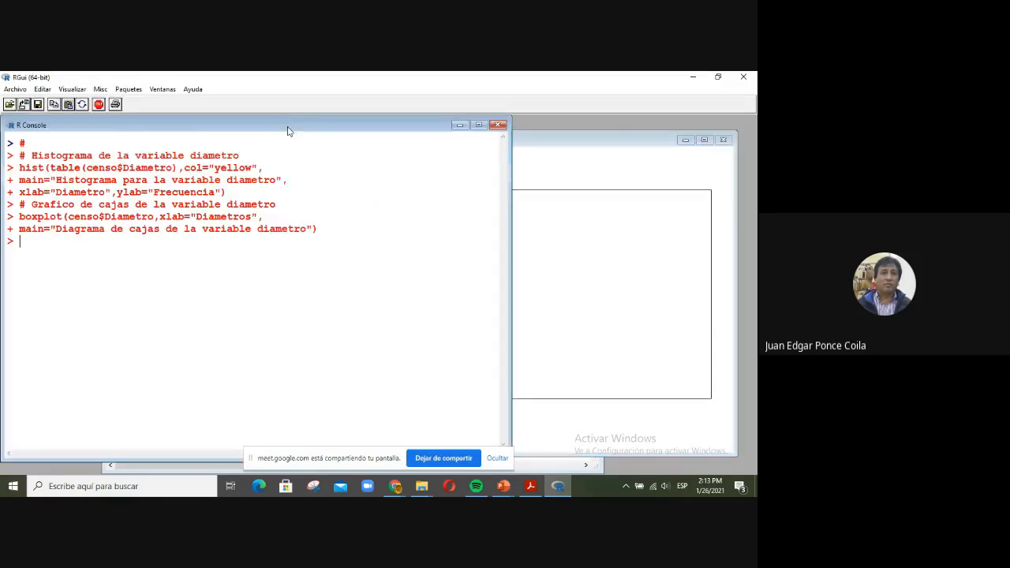
click(161, 90)
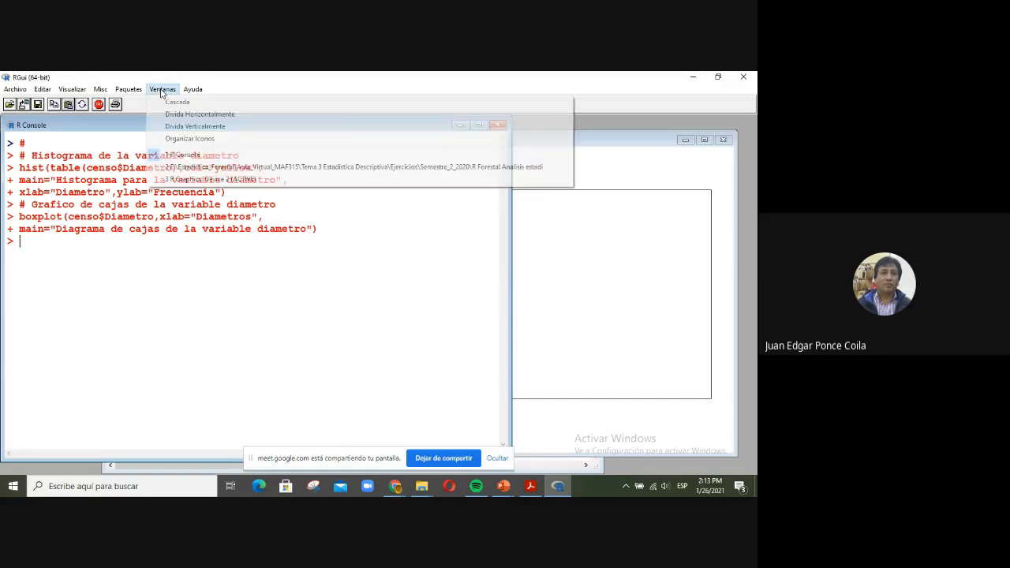
click(274, 167)
scroll(452, 310, up, 10)
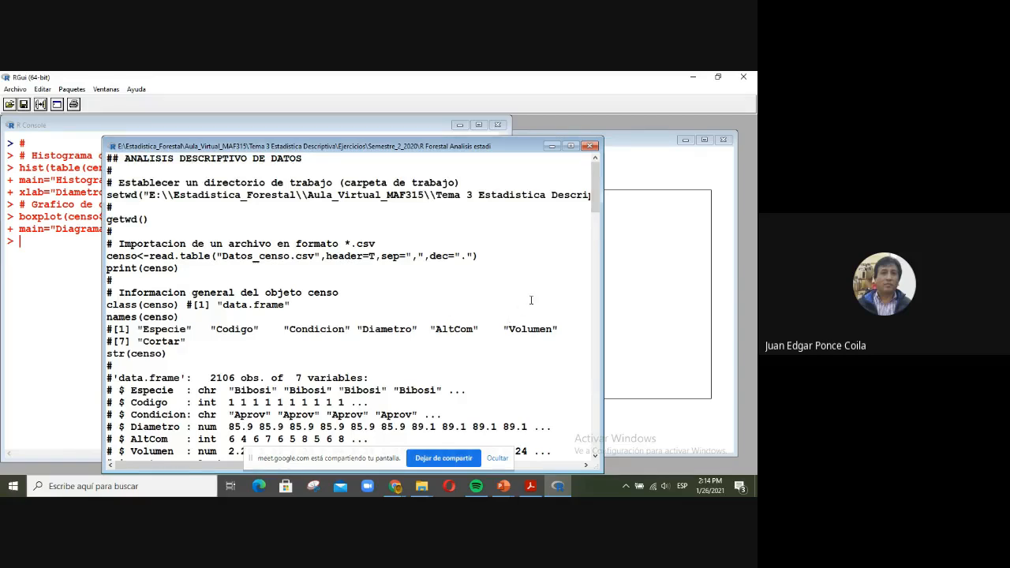
click(597, 297)
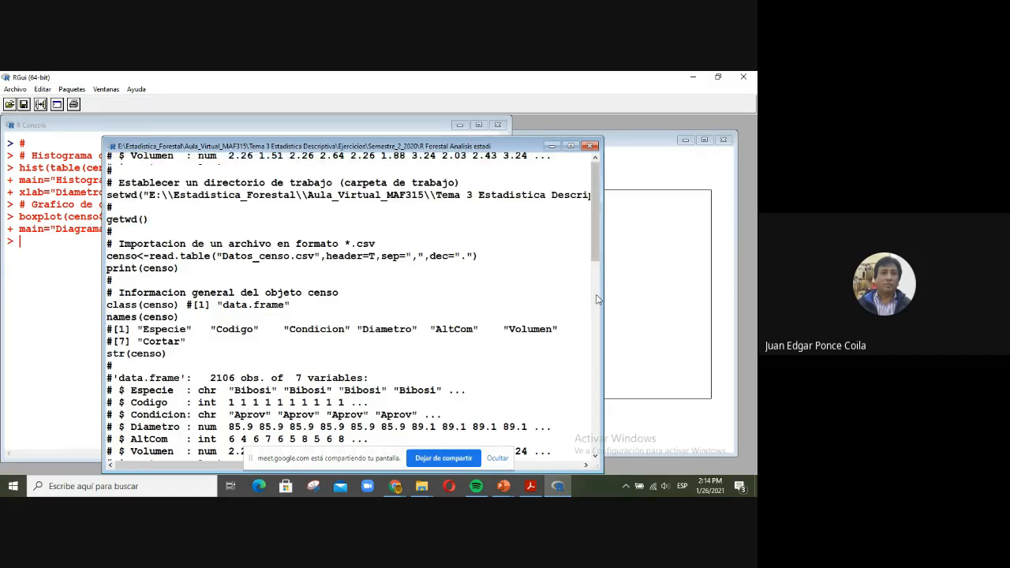
click(597, 298)
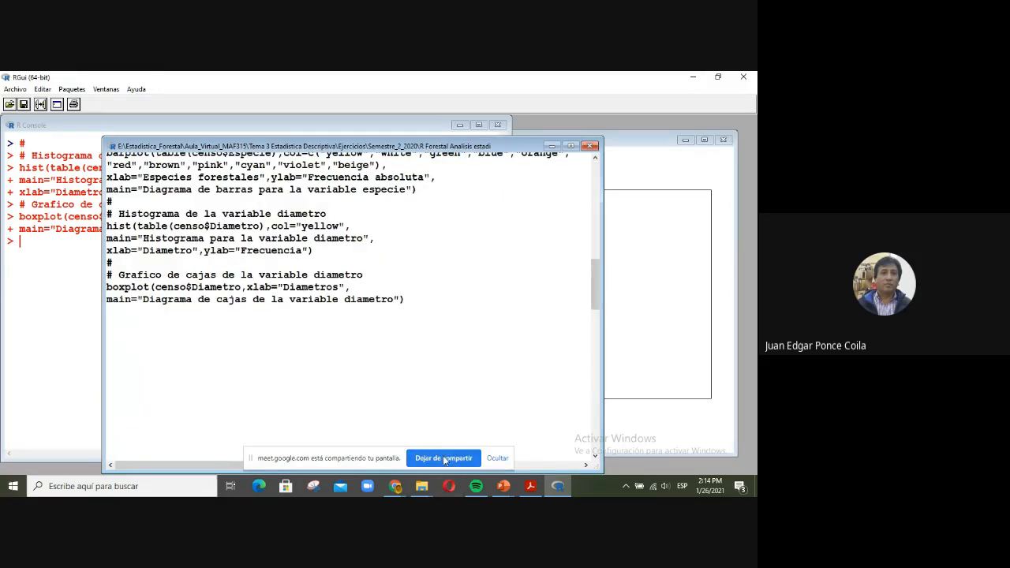
click(444, 459)
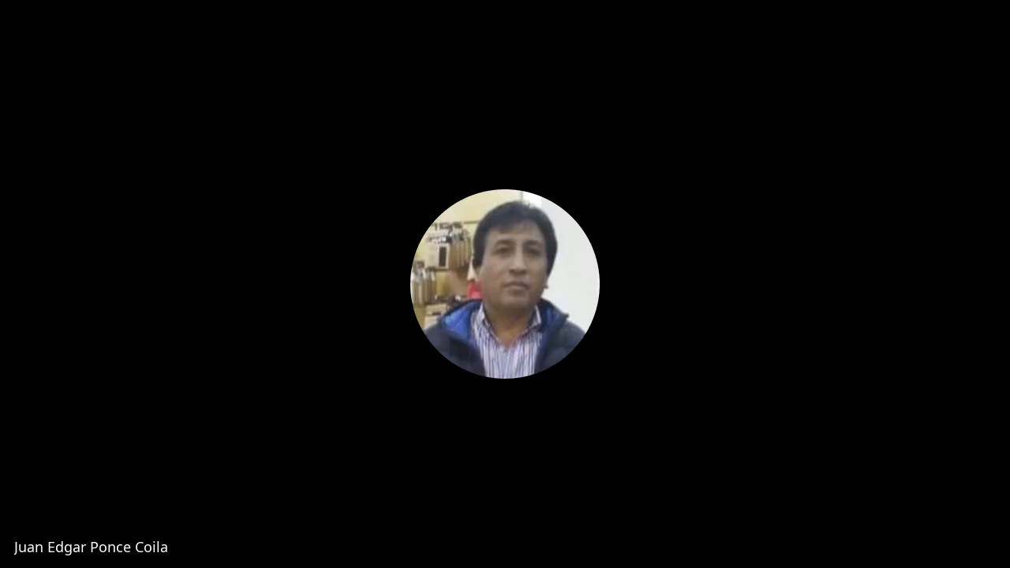